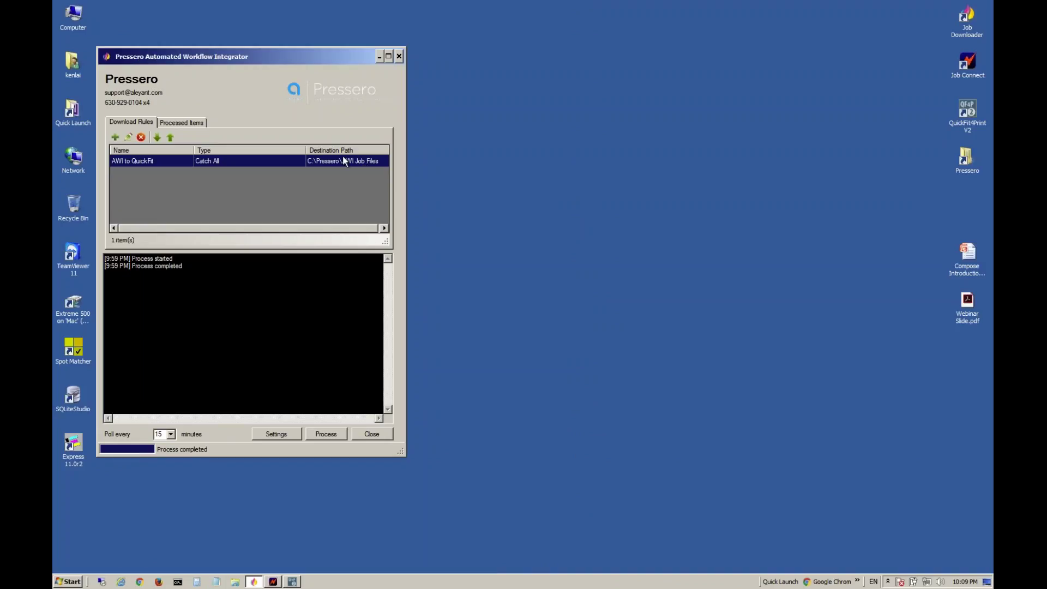
Step: Review the AWI to QuickFit download rule's settings, especially its job file and control file paths, without changing them
click(131, 137)
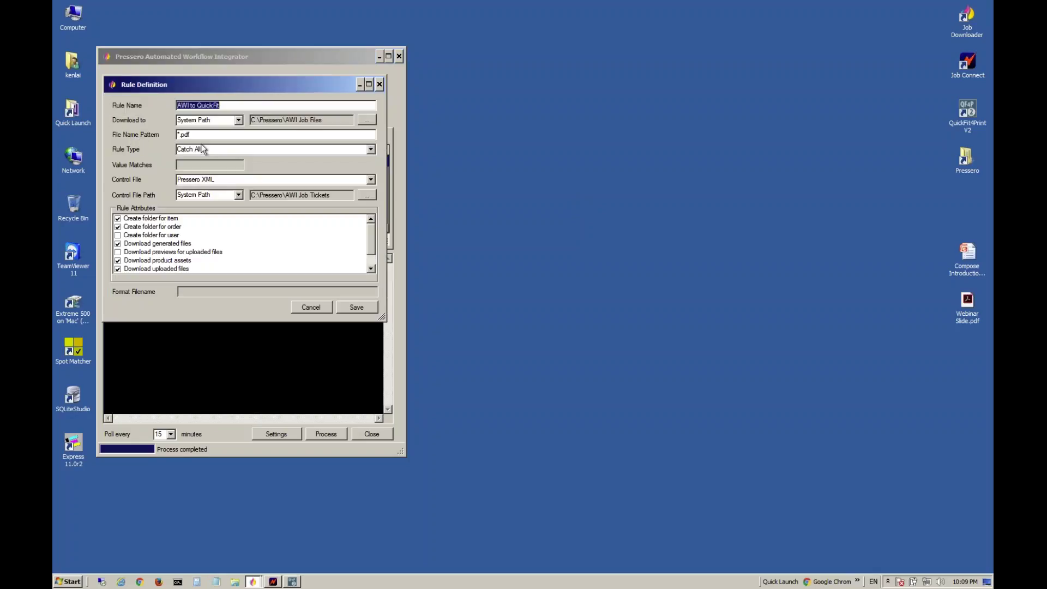
key(Tab)
drag(323, 120, 249, 120)
drag(330, 195, 249, 195)
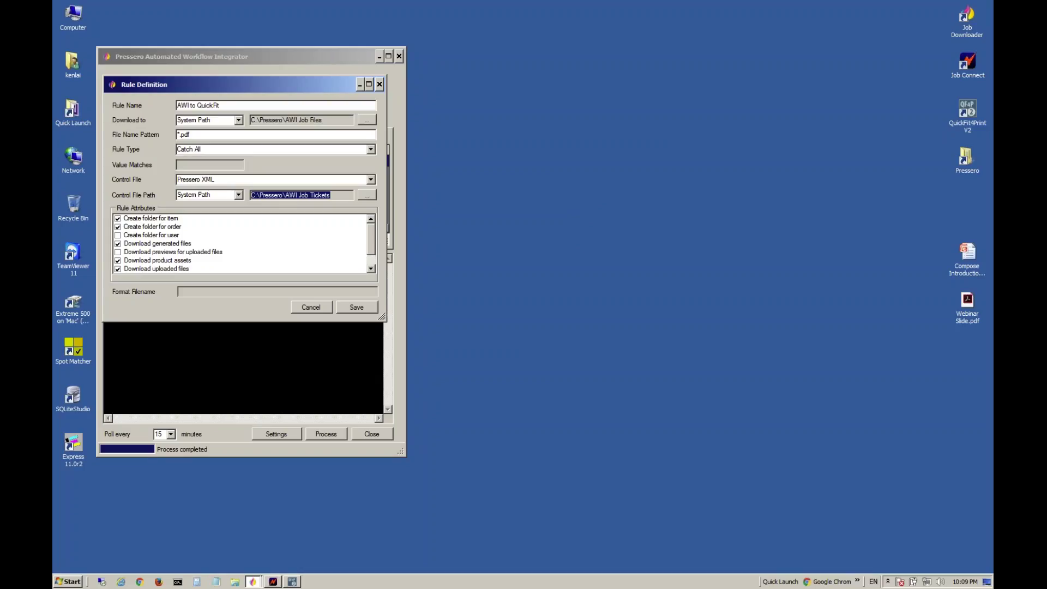
click(320, 307)
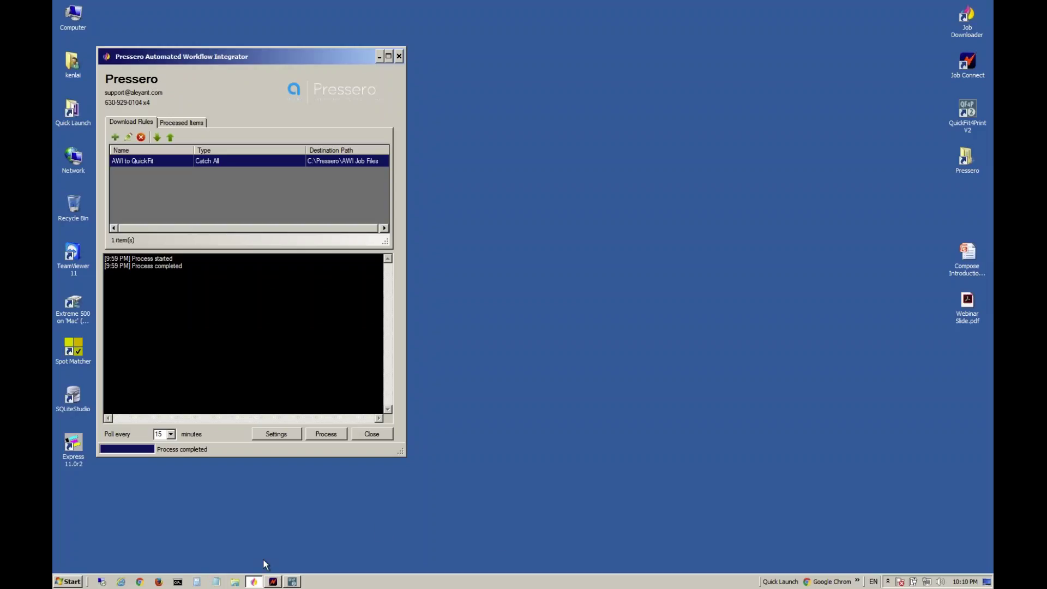
Step: Switch to Job Connect and examine the Pressero Jobs channel's job ticket and job files input paths
click(272, 582)
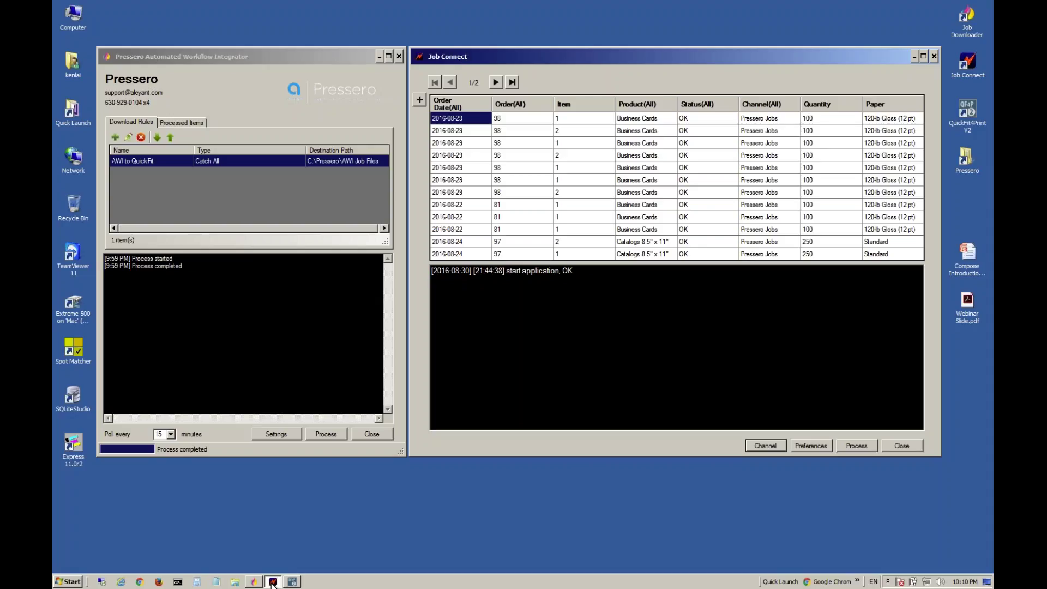
click(770, 448)
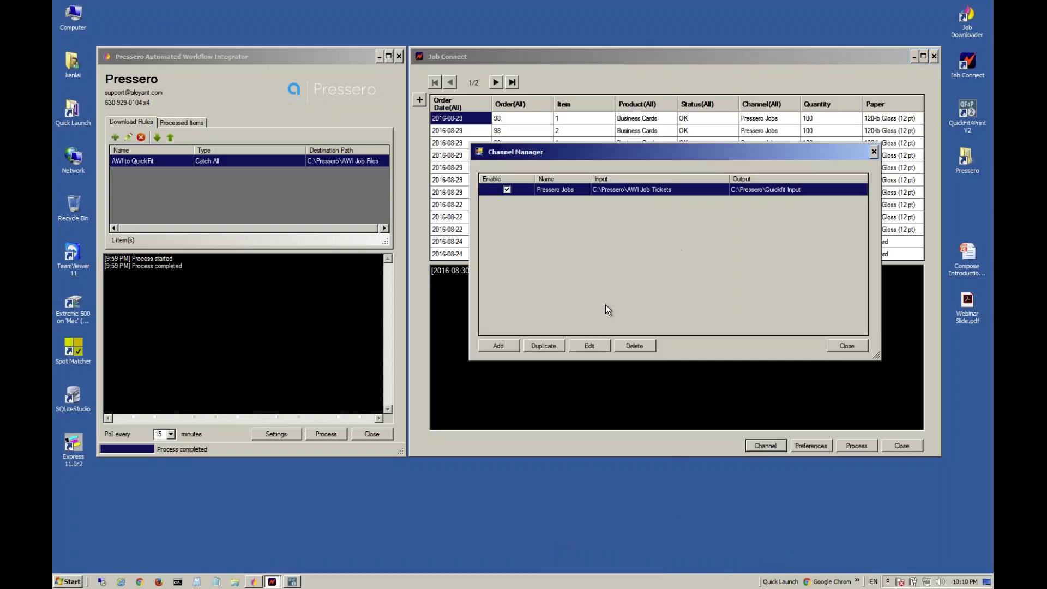
click(598, 347)
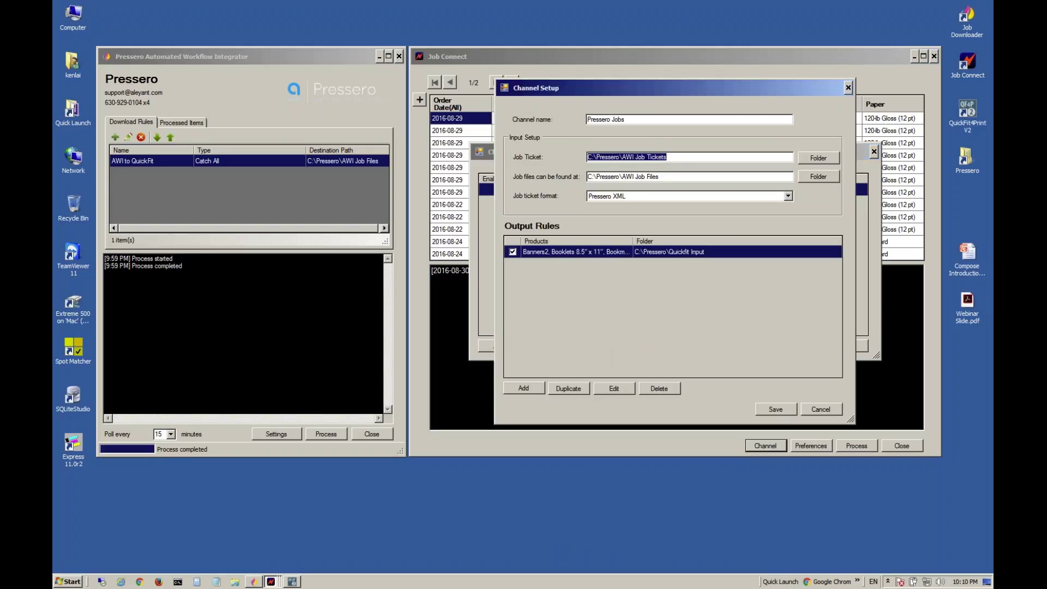
click(670, 157)
drag(676, 157, 584, 155)
drag(662, 176, 579, 176)
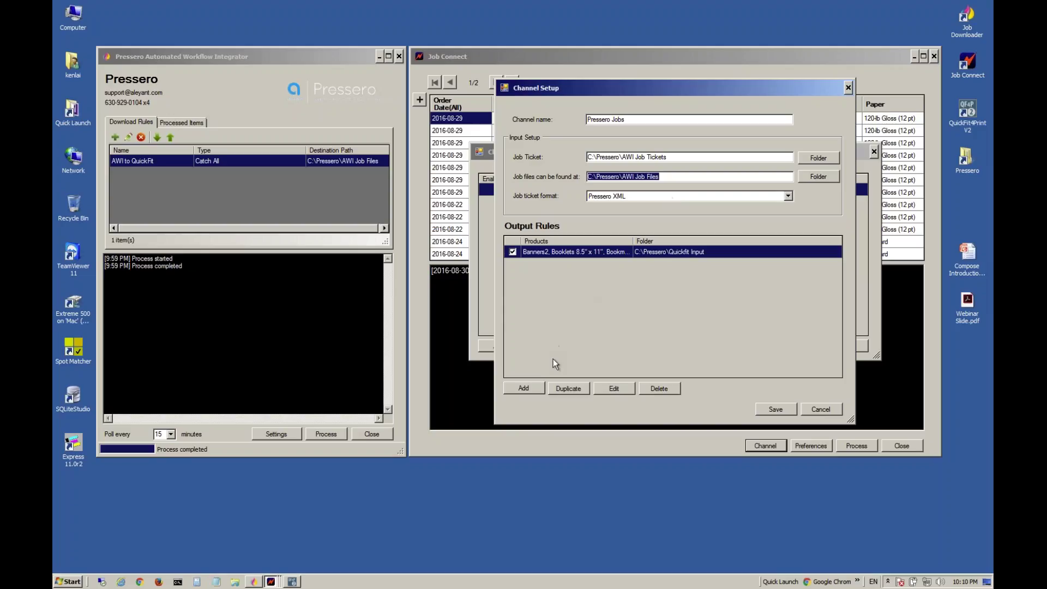
click(523, 387)
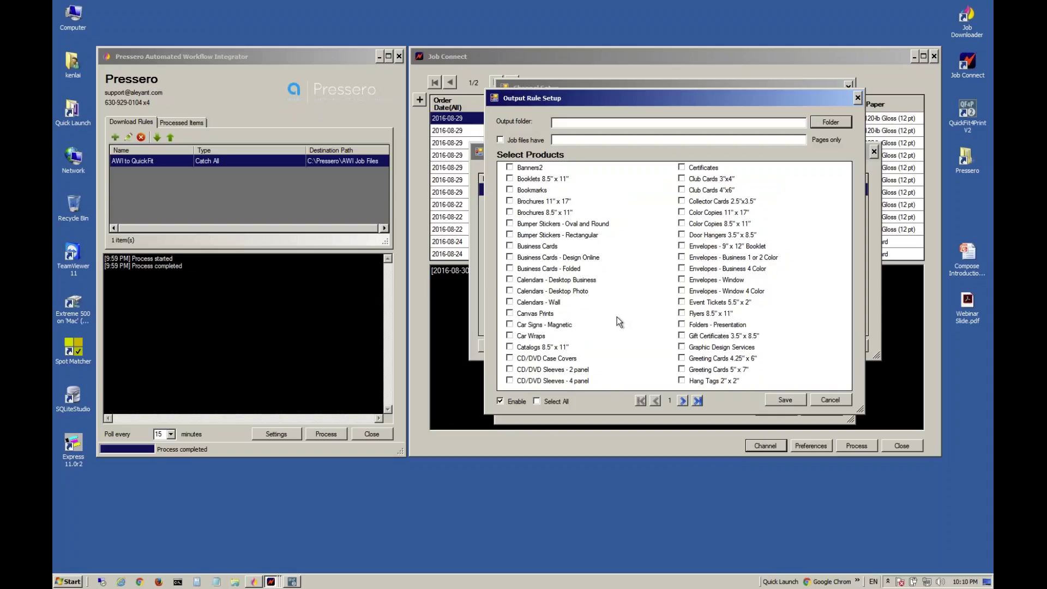
click(510, 269)
click(510, 258)
click(510, 246)
click(682, 190)
click(682, 179)
click(682, 167)
click(845, 400)
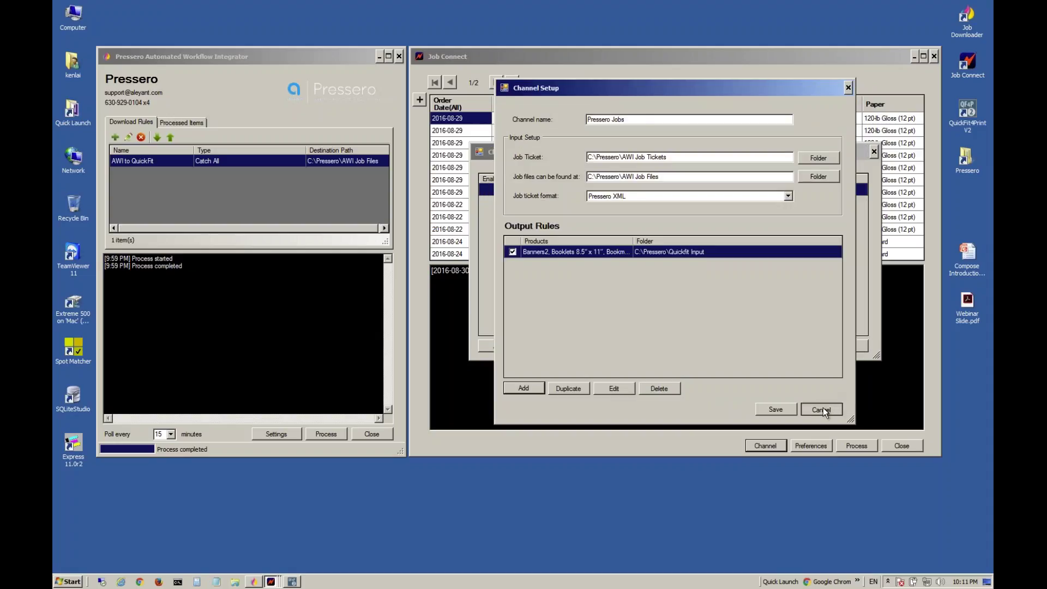
Step: Leave the channel setup without saving and start processing in Job Connect
click(822, 409)
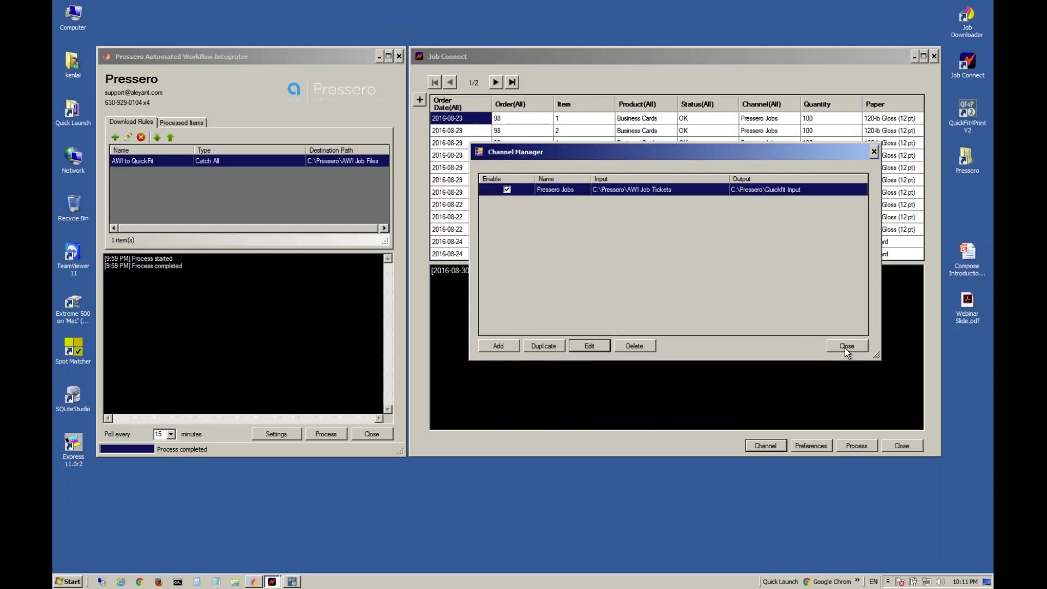
click(845, 348)
click(852, 447)
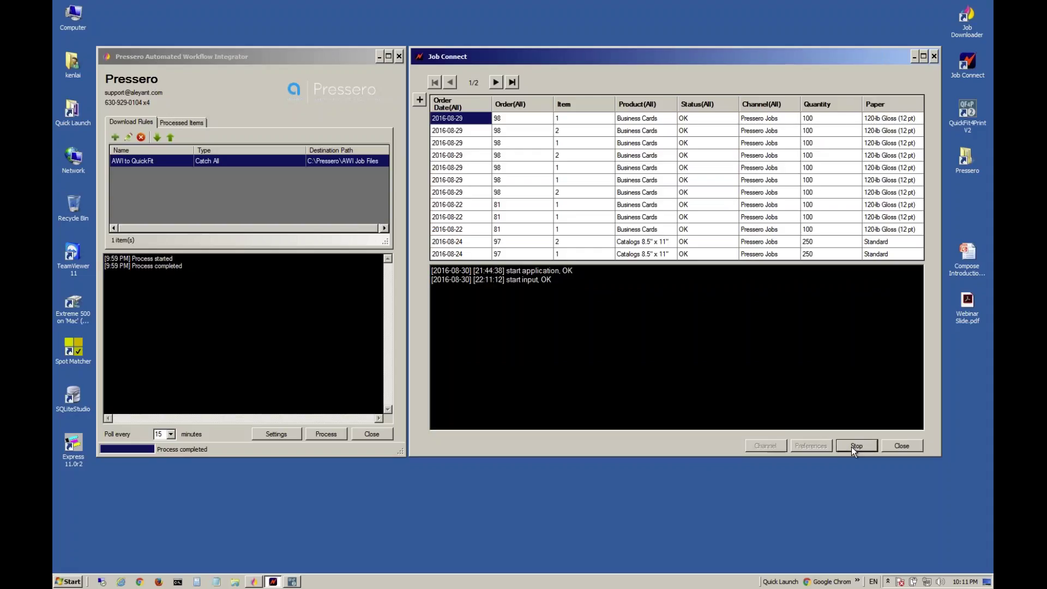
Step: In Pressero Automated Workflow Integrator, requeue items 1 and 2 of the most recently processed order and run the download process
click(257, 116)
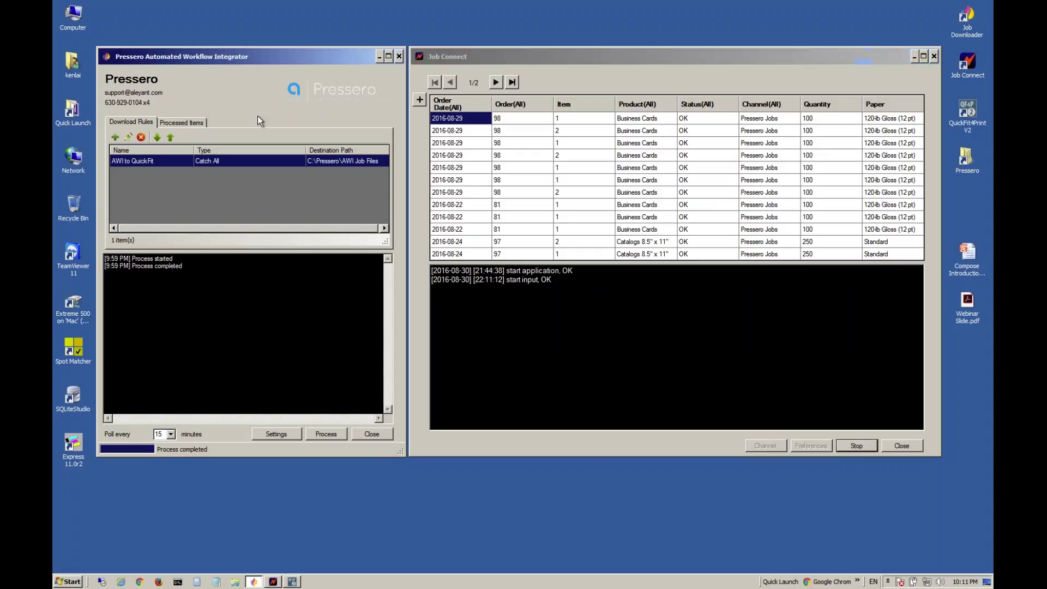
click(192, 123)
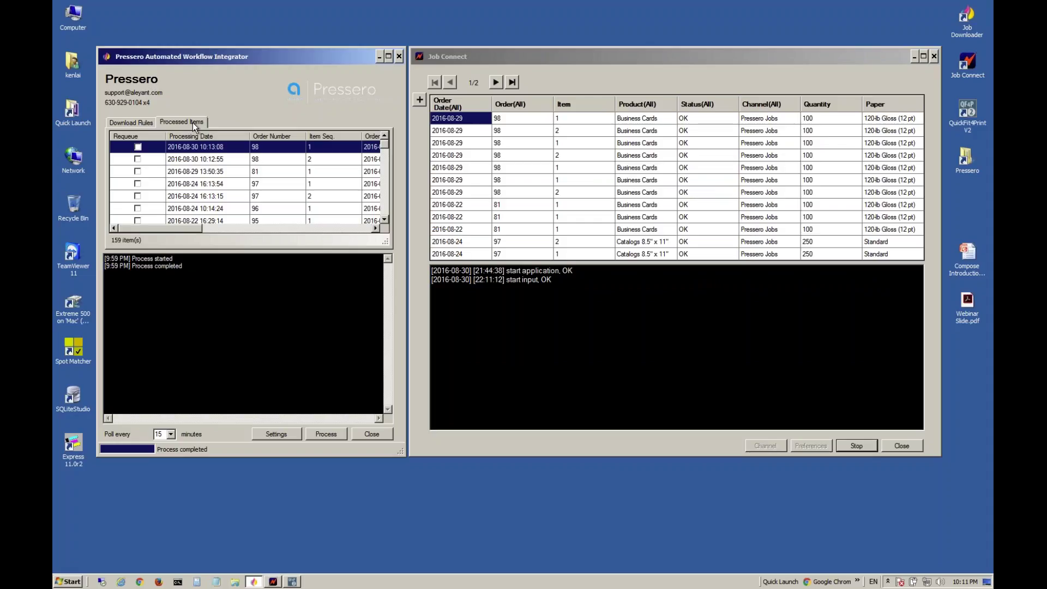
click(138, 146)
key(Down)
key(space)
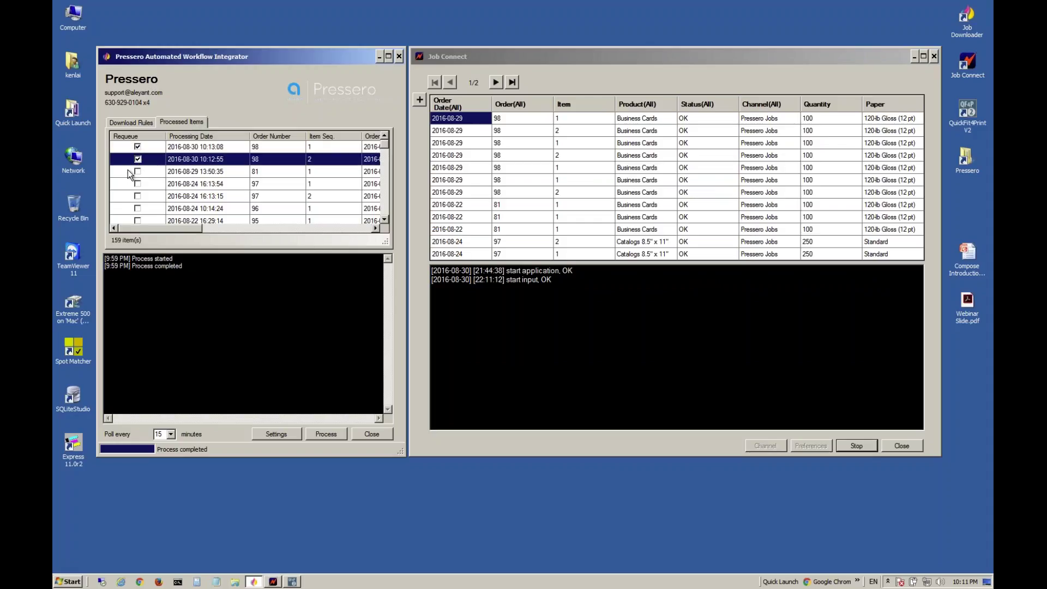
click(335, 434)
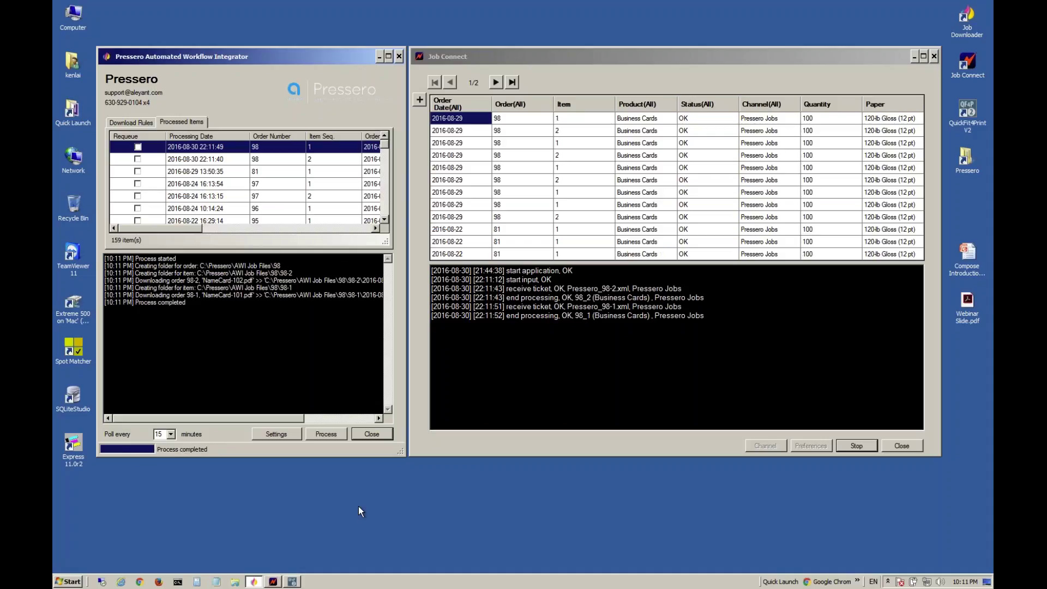
Step: Switch to QuickFit4Print V2 and start its input processing to bring in the Pressero jobs
click(292, 581)
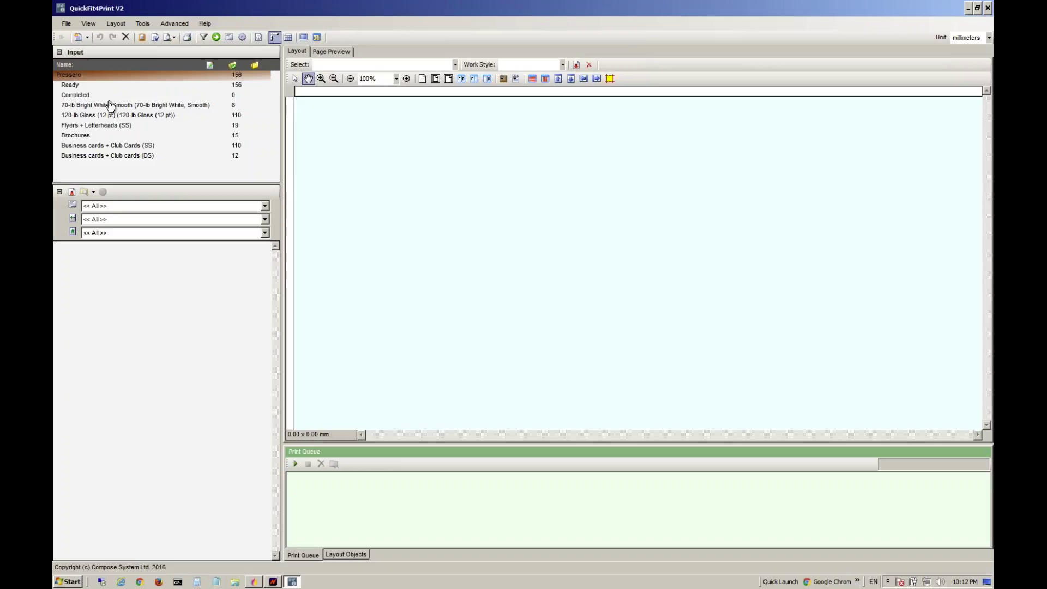
click(62, 38)
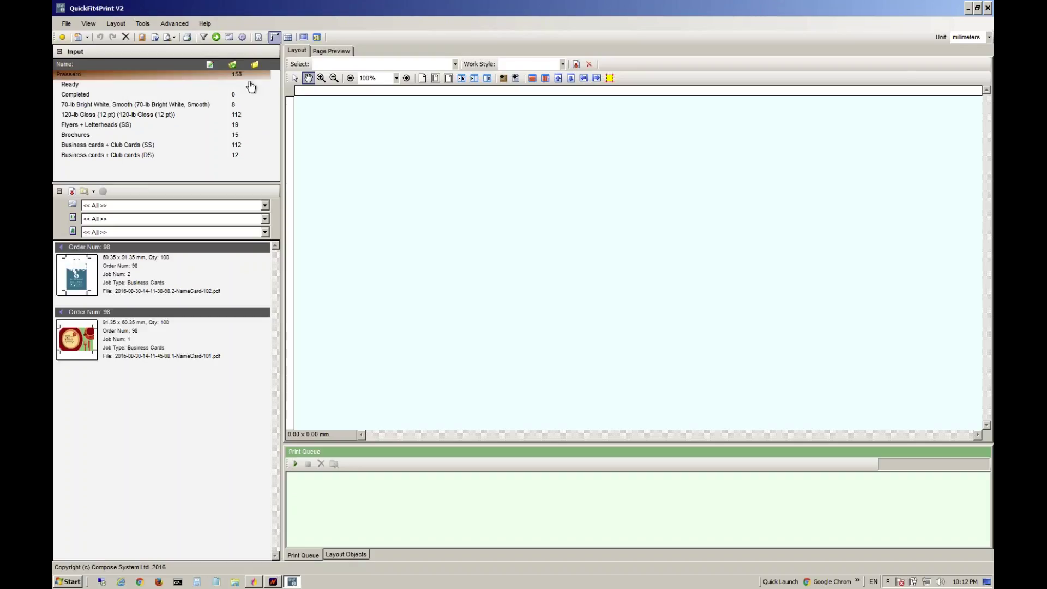
Step: Browse the jobs sorted into the Pressero input filters, from Ready through Business cards + Club Cards (SS)
click(190, 85)
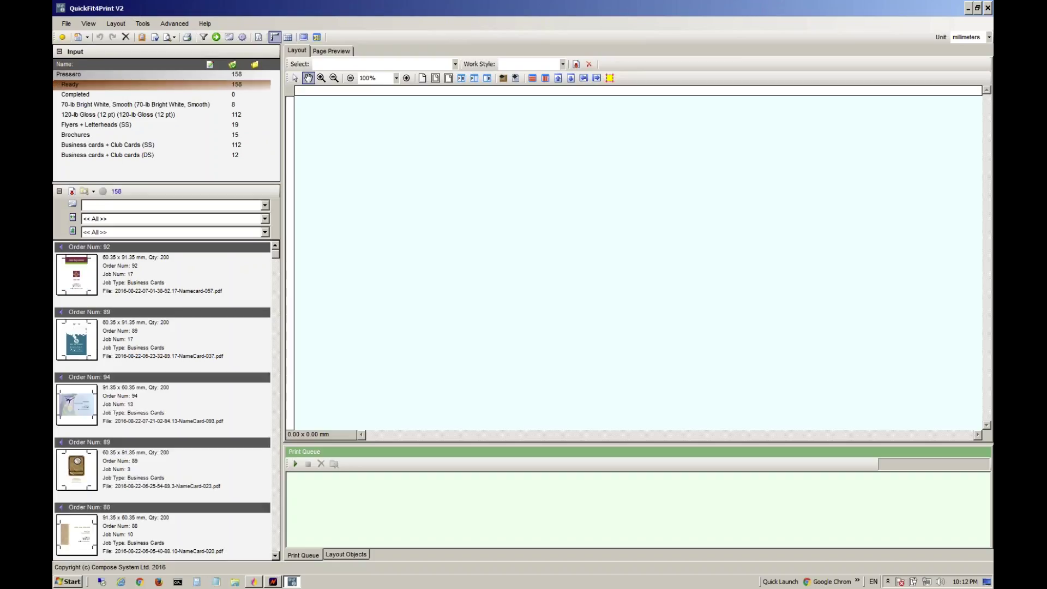
key(Down)
key(Down)
key(Down)
key(Down)
key(Down)
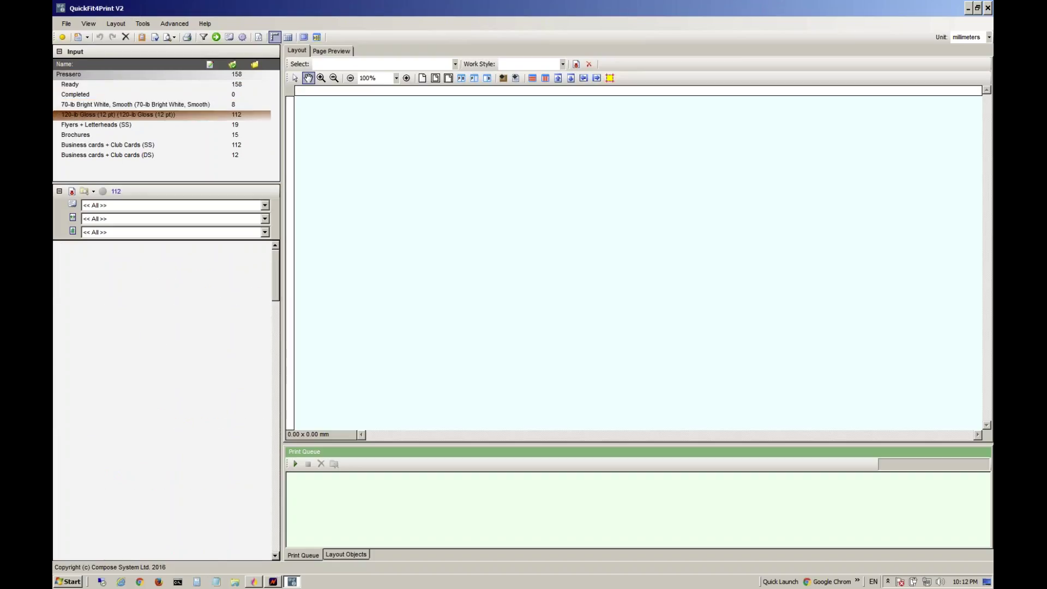
click(179, 146)
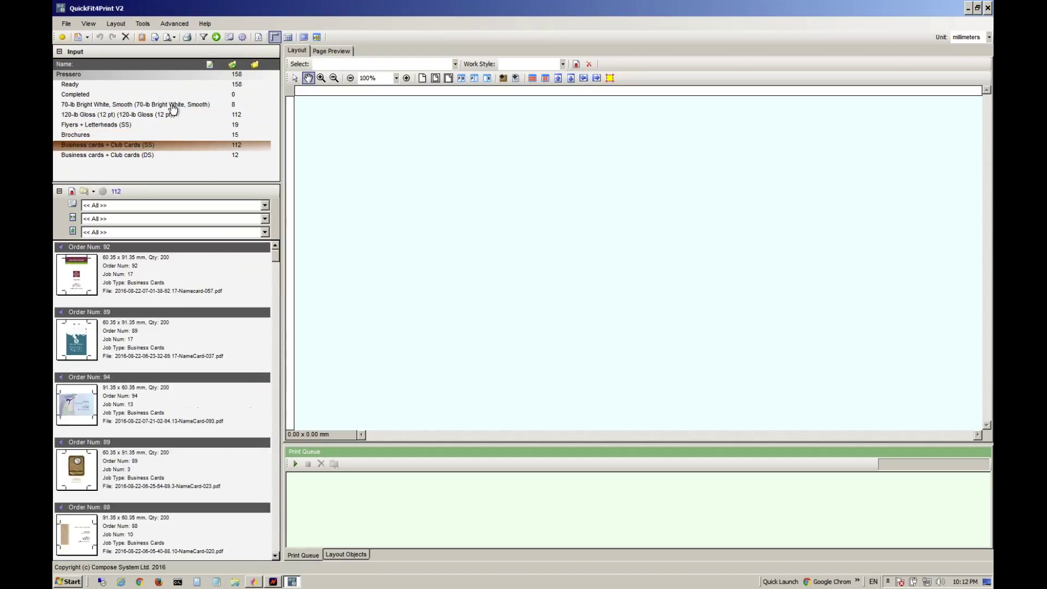
Step: Examine the Ready filter's configuration and leave it without changes
click(169, 86)
right_click(169, 85)
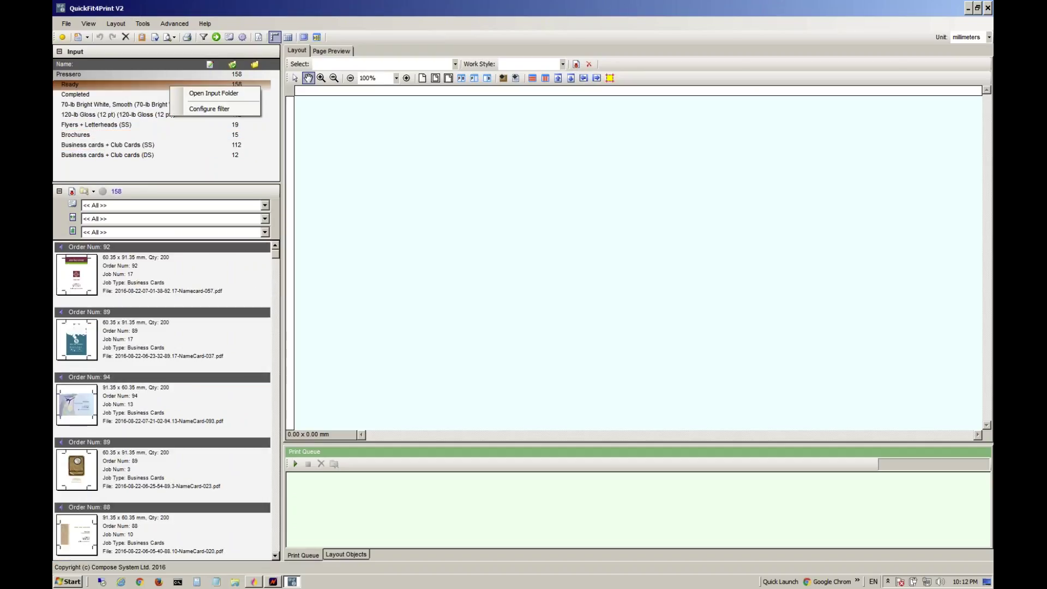
click(206, 110)
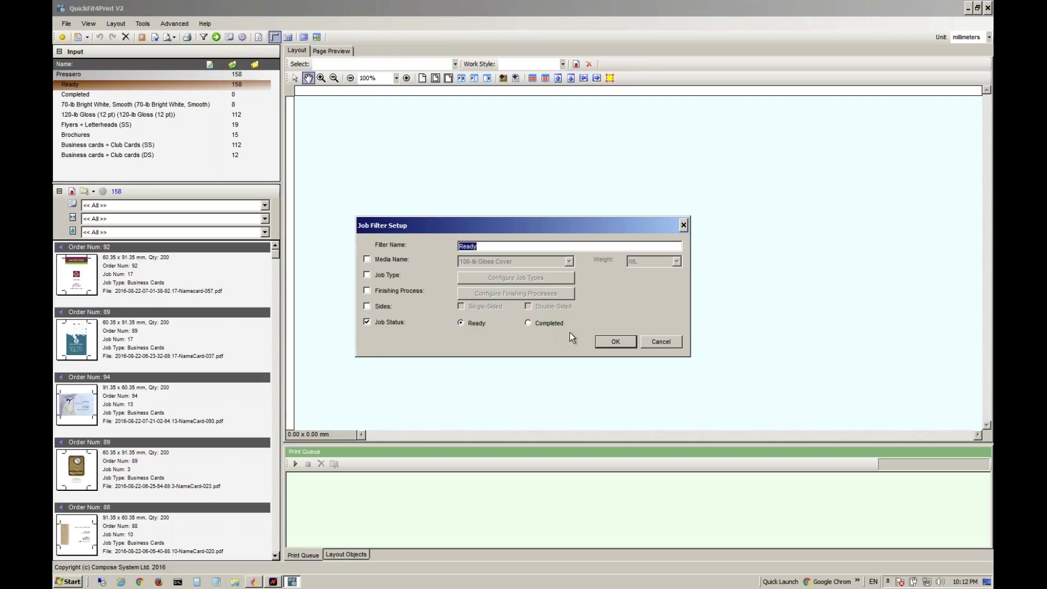
click(663, 340)
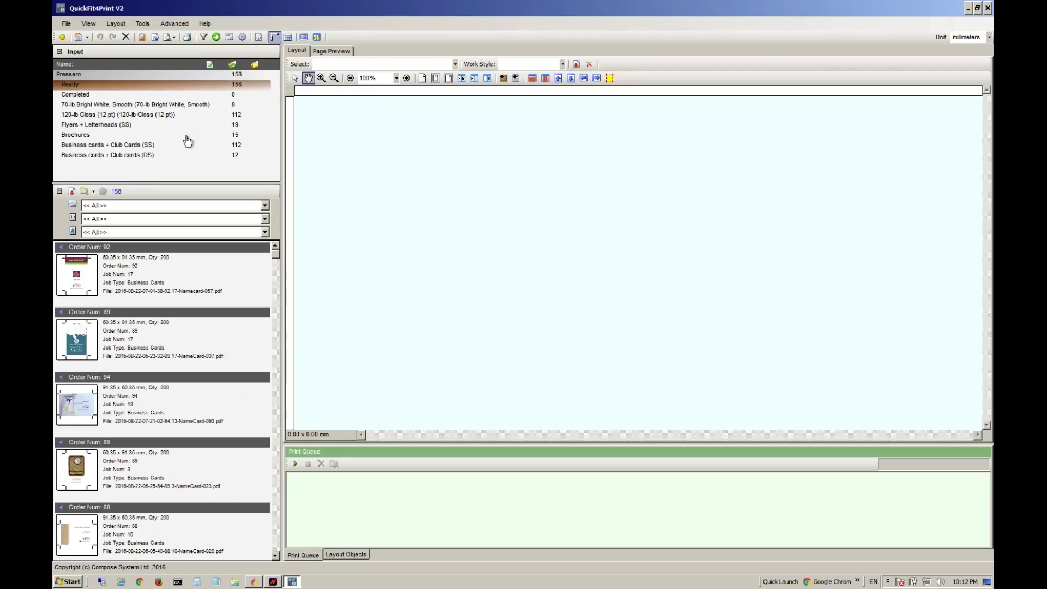
Step: Examine the Completed filter's configuration and leave it without changes
click(197, 94)
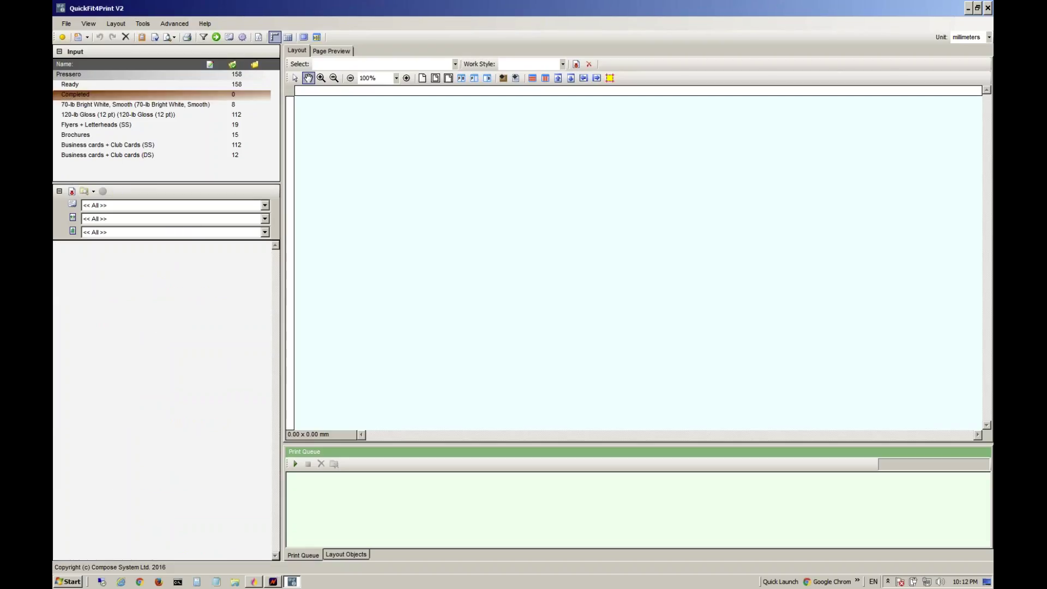
right_click(197, 95)
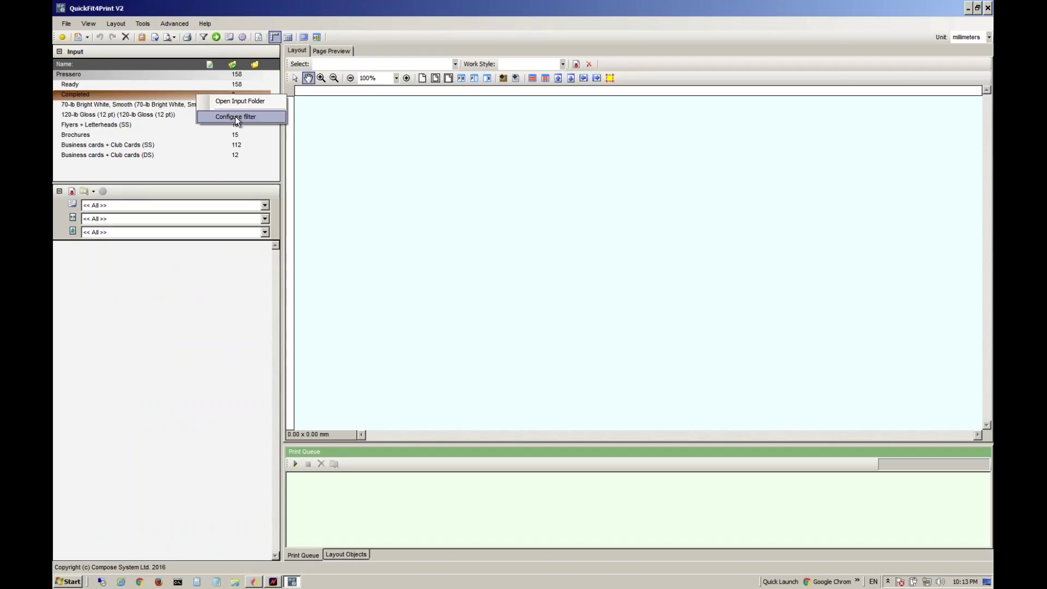
click(235, 116)
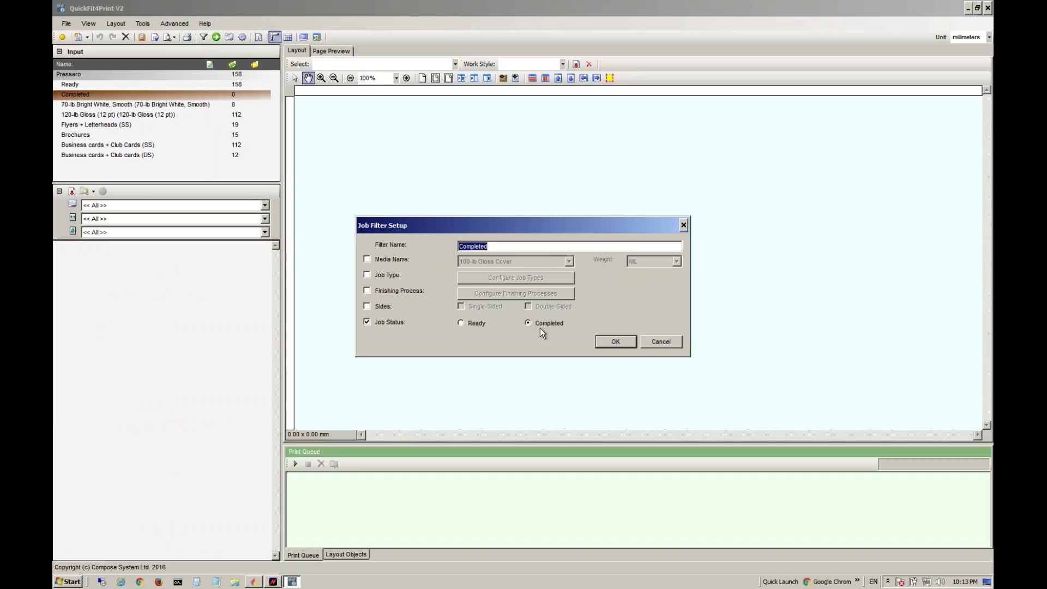
click(659, 342)
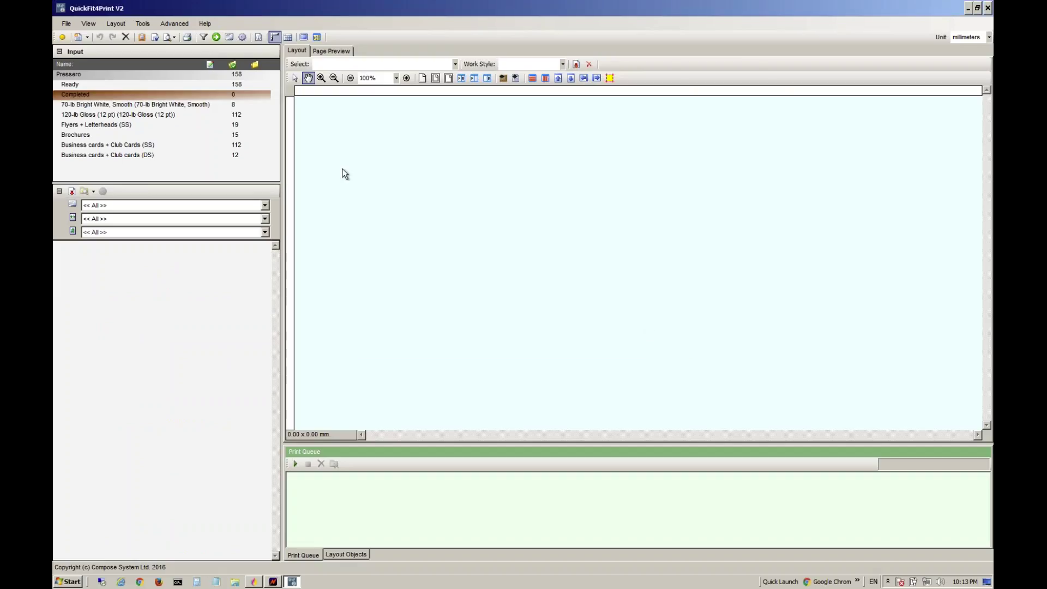
Step: Examine the 70-lb Bright White, Smooth filter's media and job status criteria, leaving them unchanged
click(208, 105)
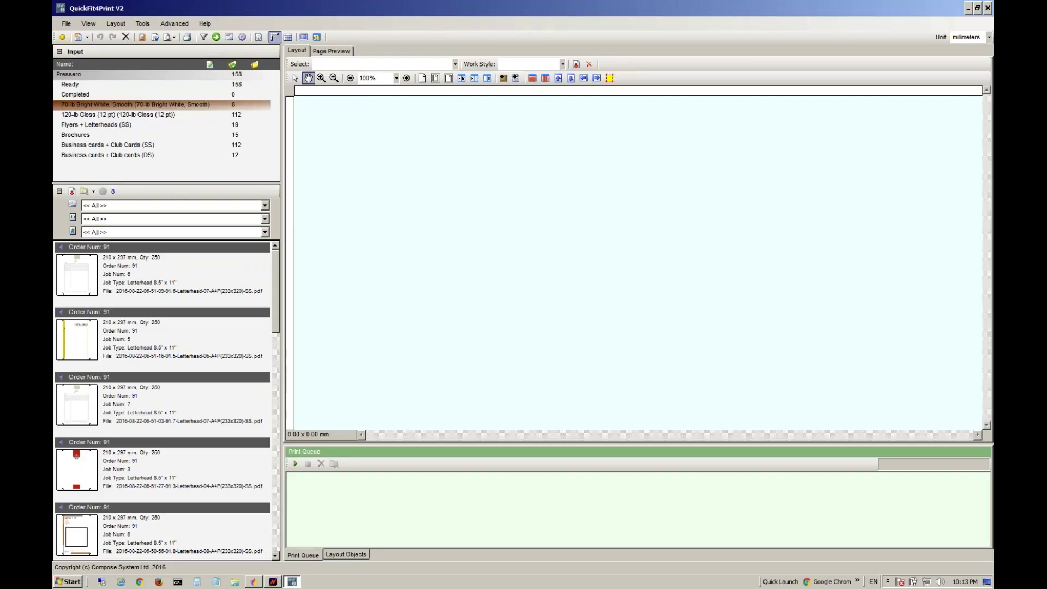
right_click(206, 105)
click(230, 130)
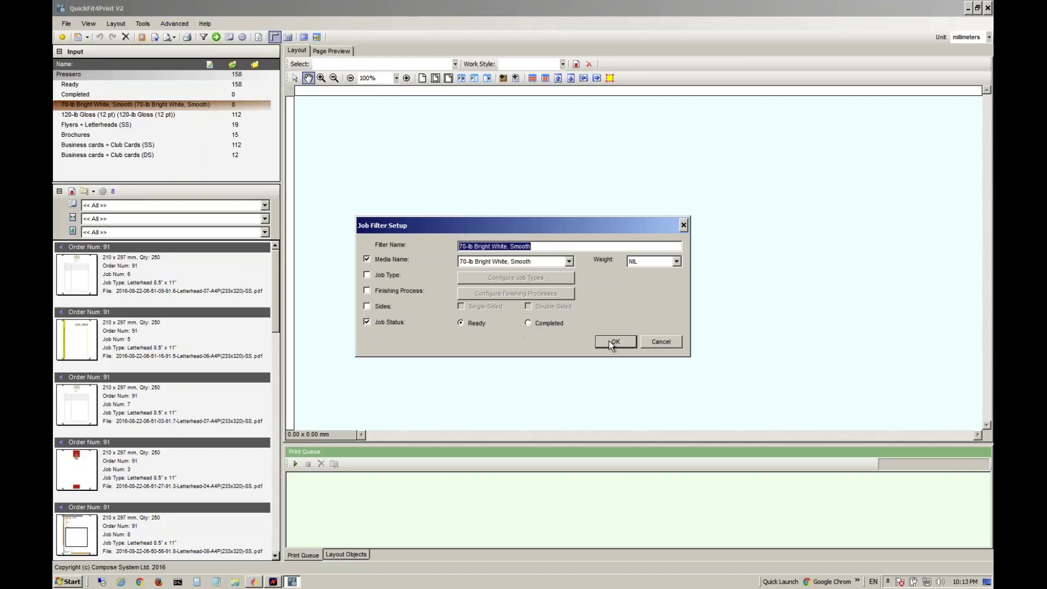
click(654, 342)
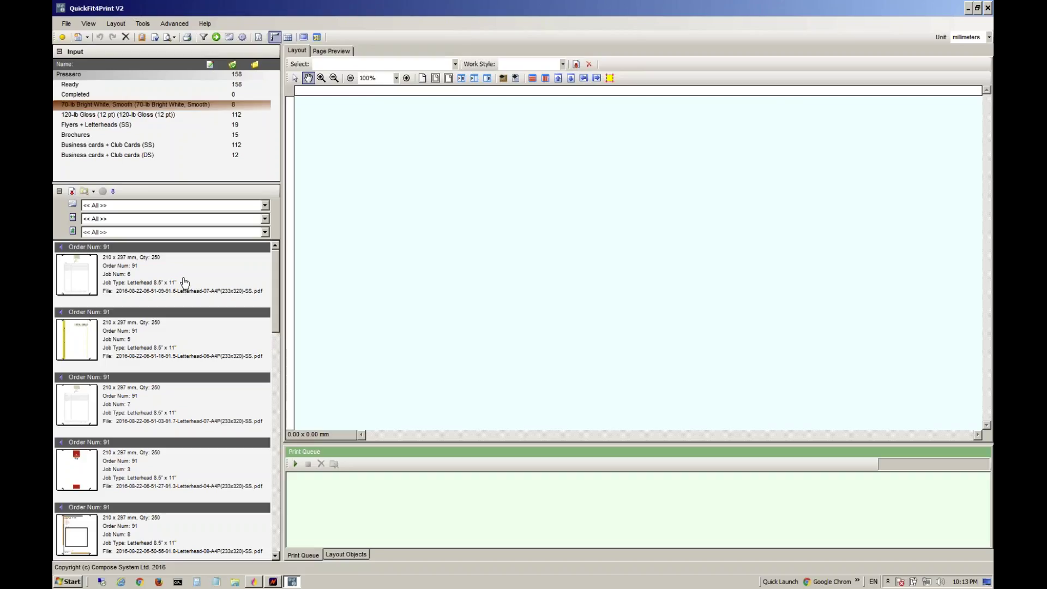
Step: Examine the Flyers + Letterheads (SS) filter's job types, sides and job status criteria, leaving them unchanged
click(126, 125)
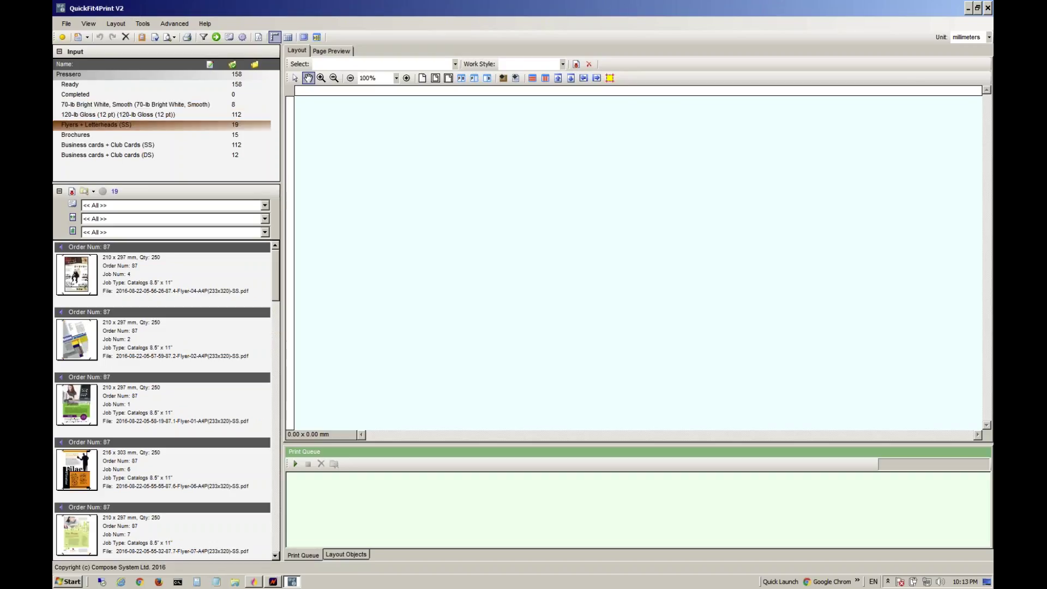
right_click(144, 125)
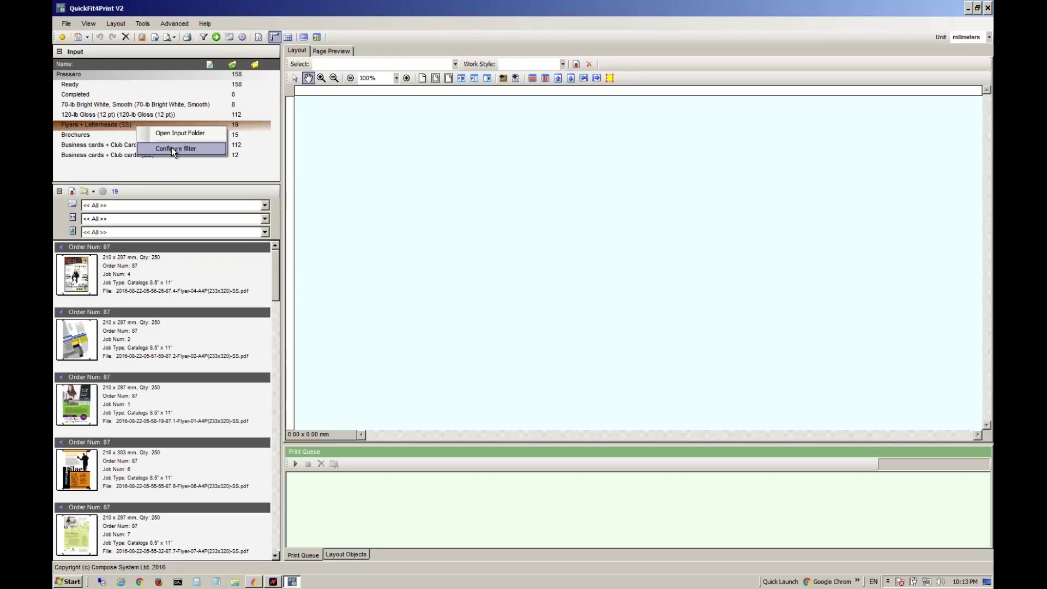
click(171, 147)
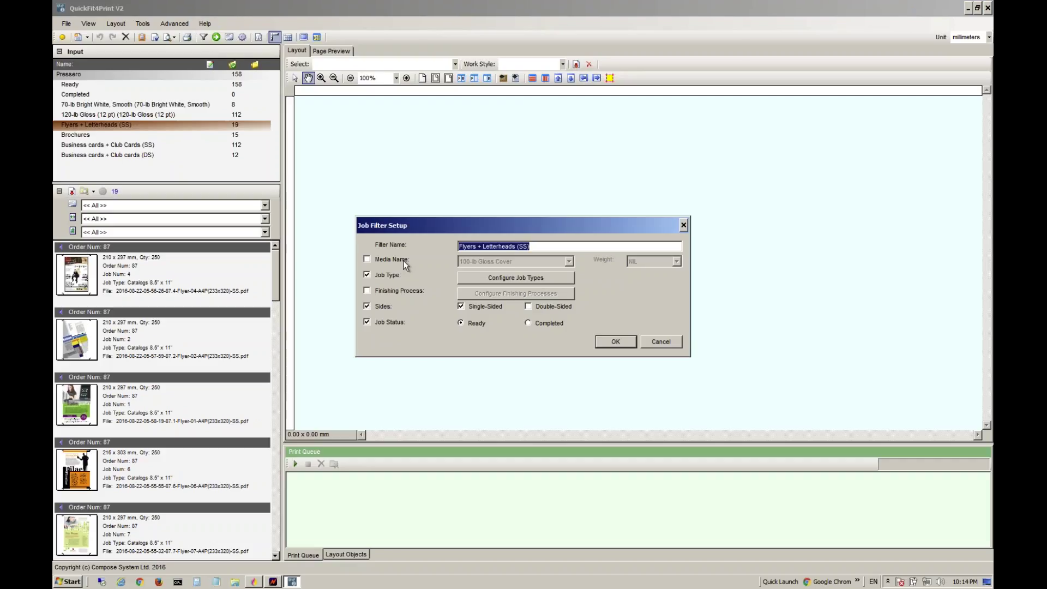
click(495, 278)
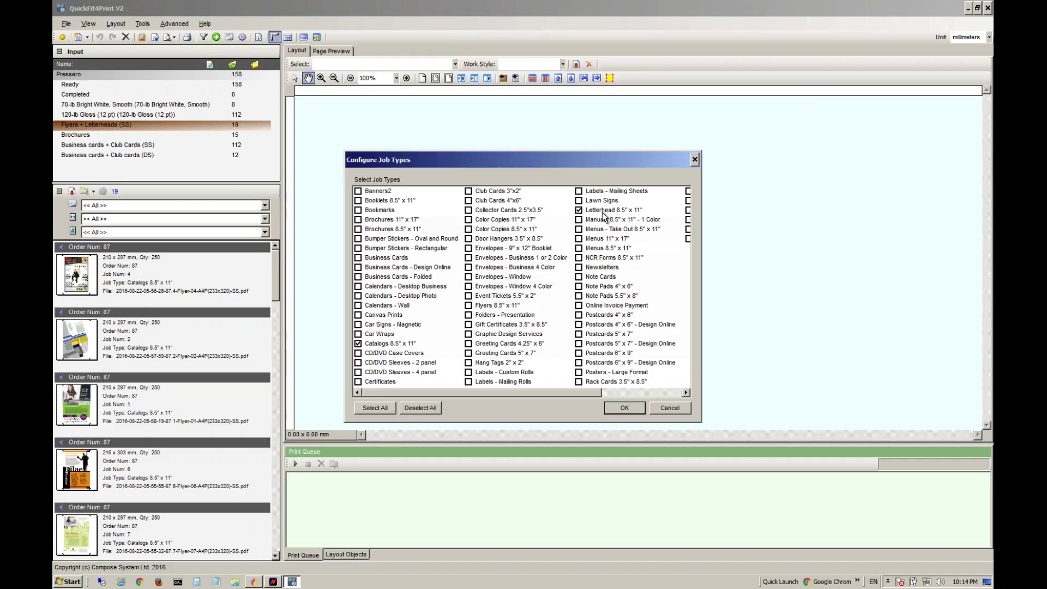
click(669, 408)
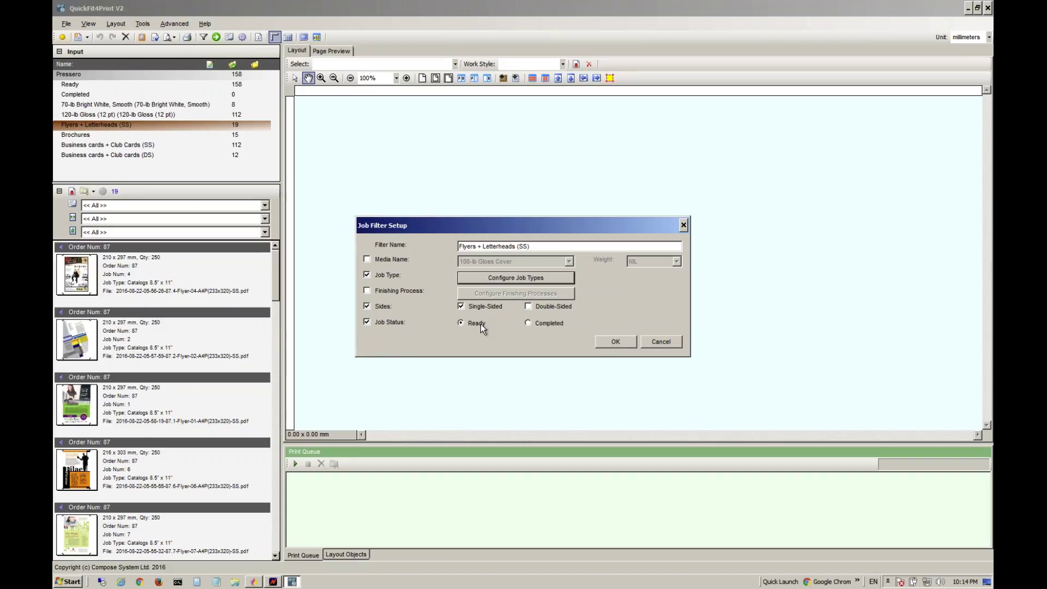
click(661, 341)
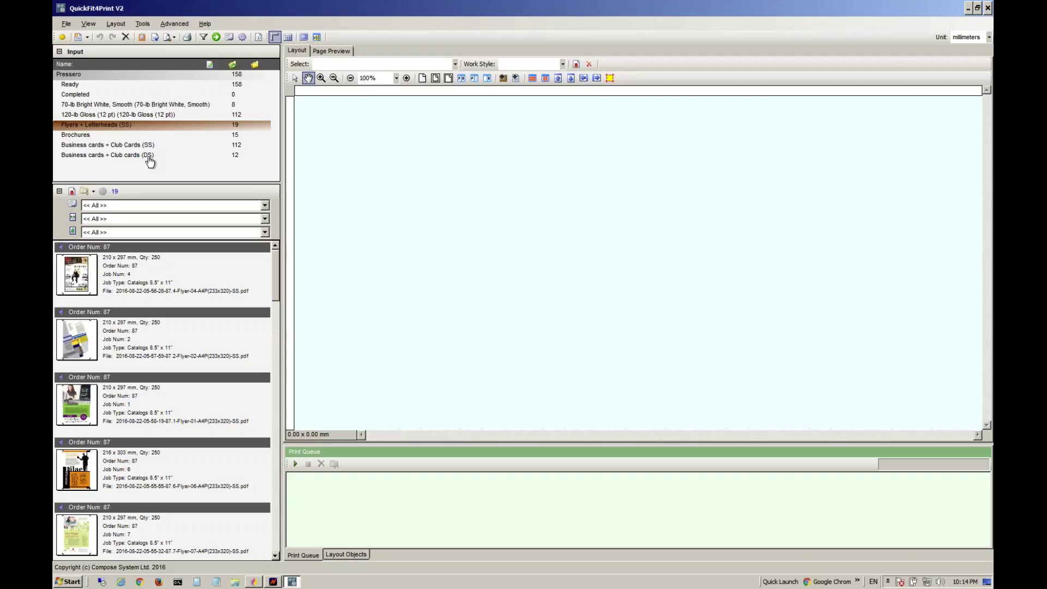
Step: Filter the Ready jobs by 120-lb Gloss (12 pt) paper and by 70-lb Bright White, Smooth, and reset the paper filter to All
click(171, 106)
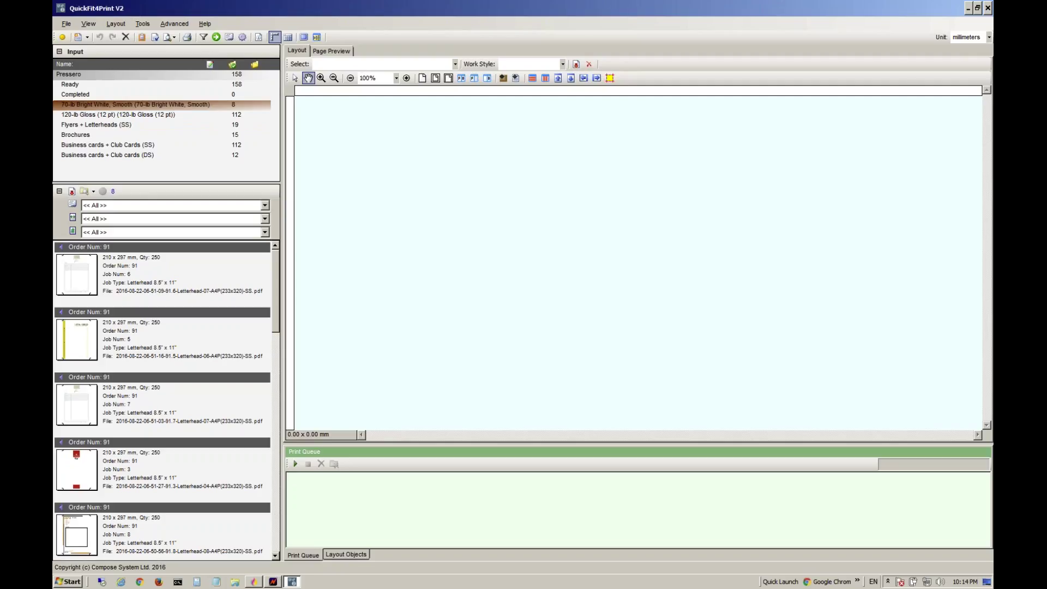
click(70, 84)
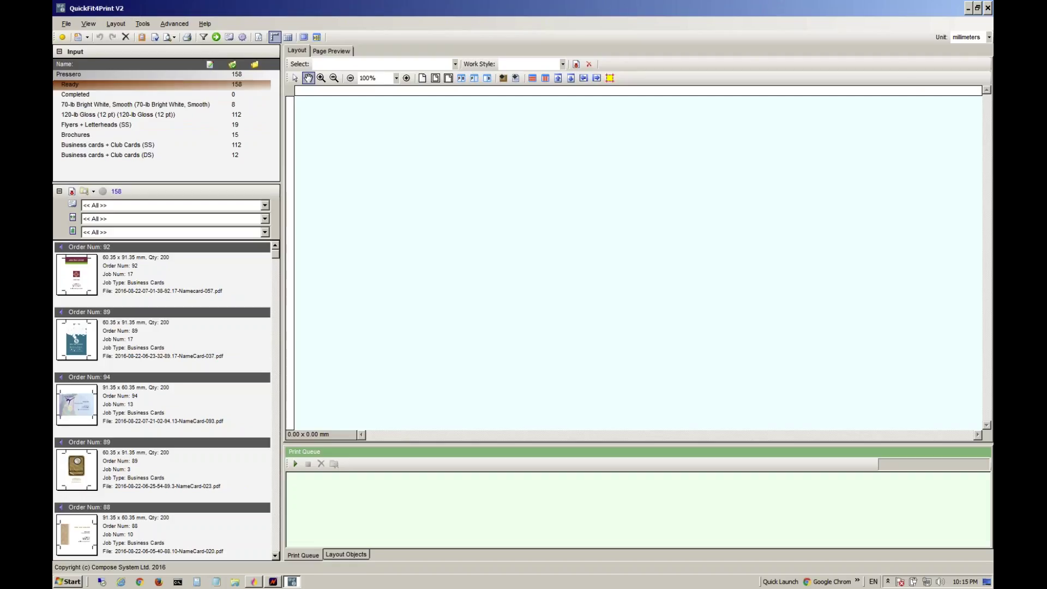
click(197, 206)
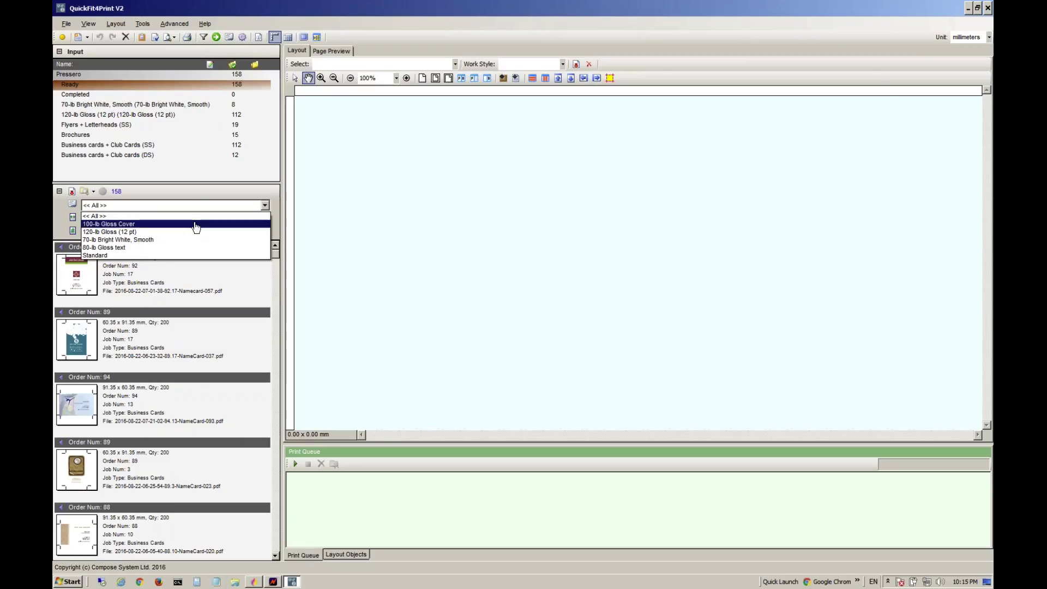
click(194, 232)
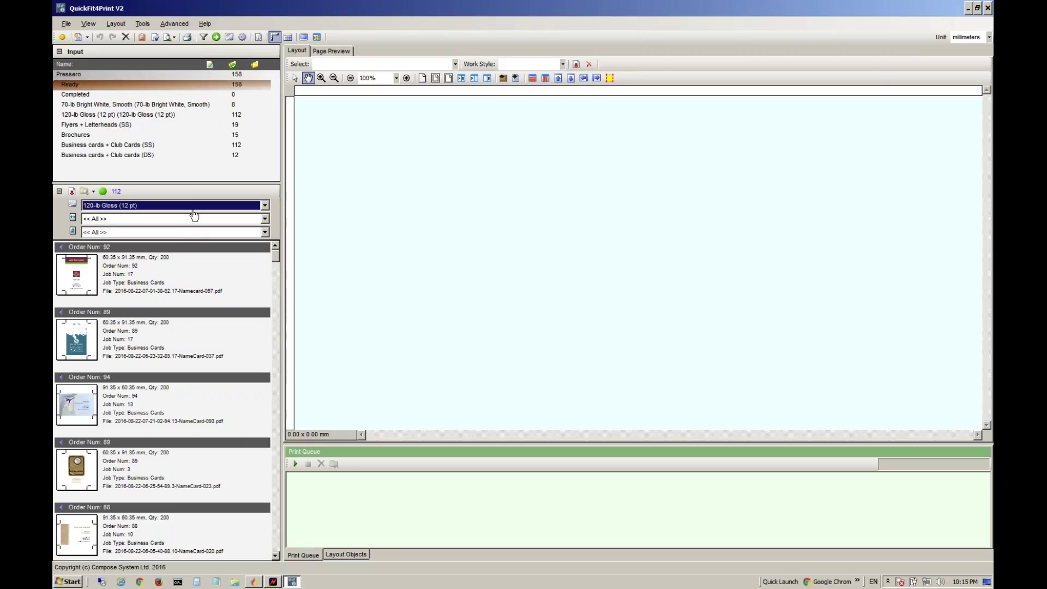
click(195, 212)
click(175, 241)
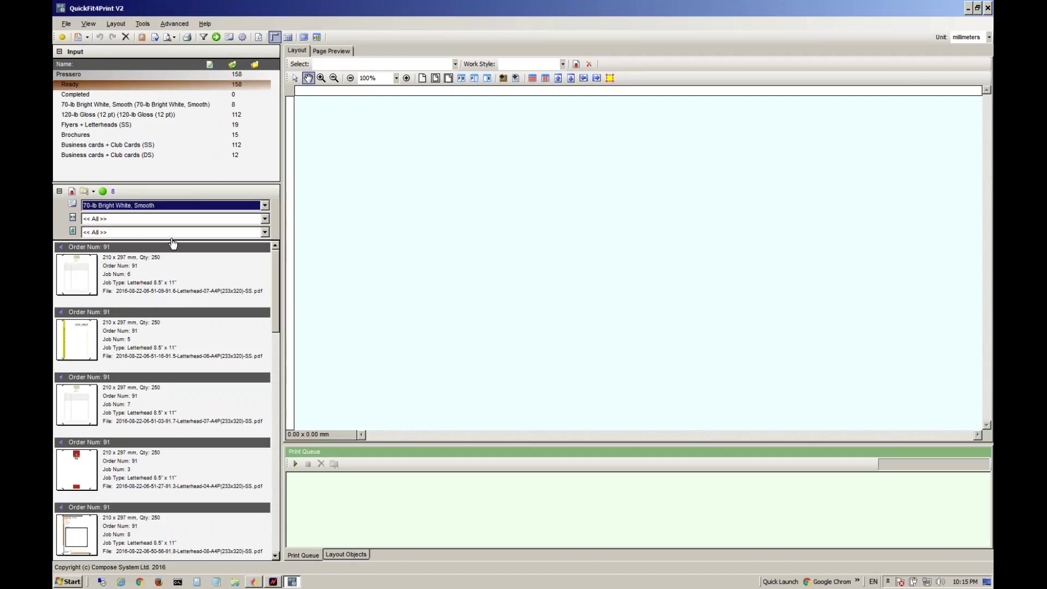
click(185, 207)
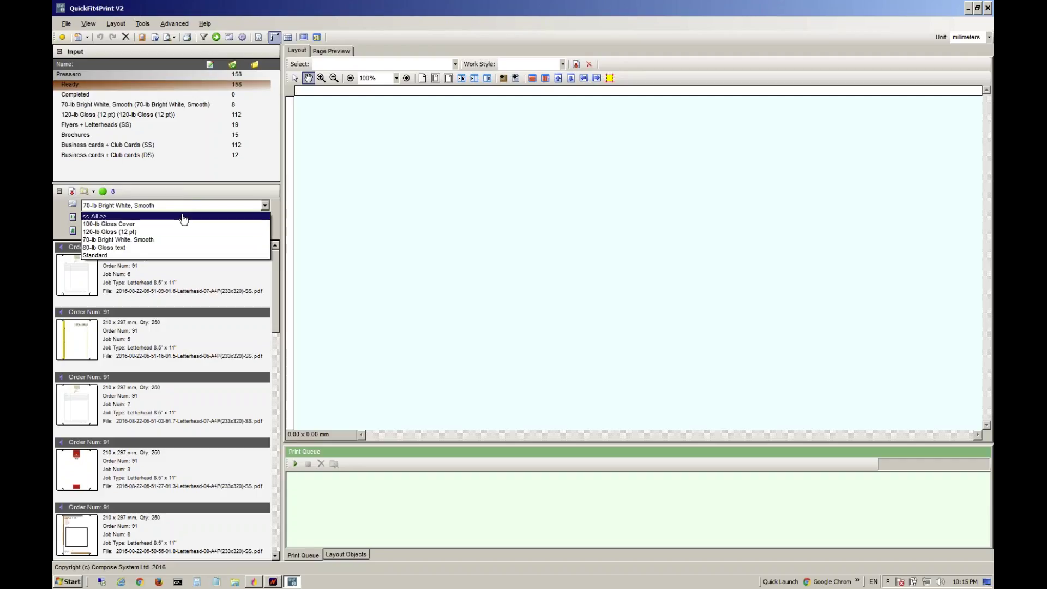
click(180, 217)
Step: Filter the Ready jobs by the 297 x 420 mm size and reset the size filter to All
click(181, 220)
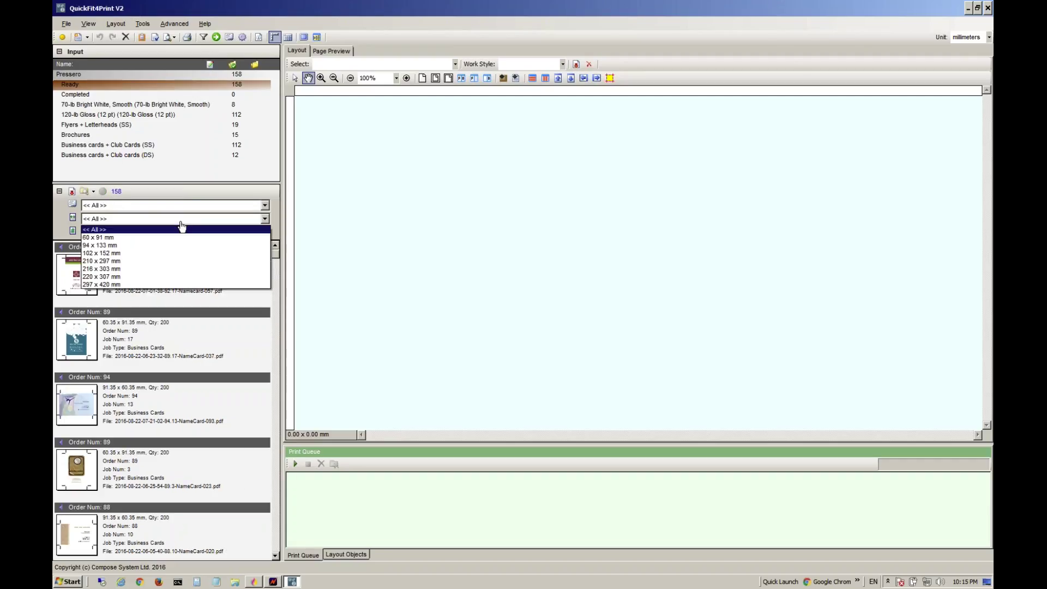
click(168, 285)
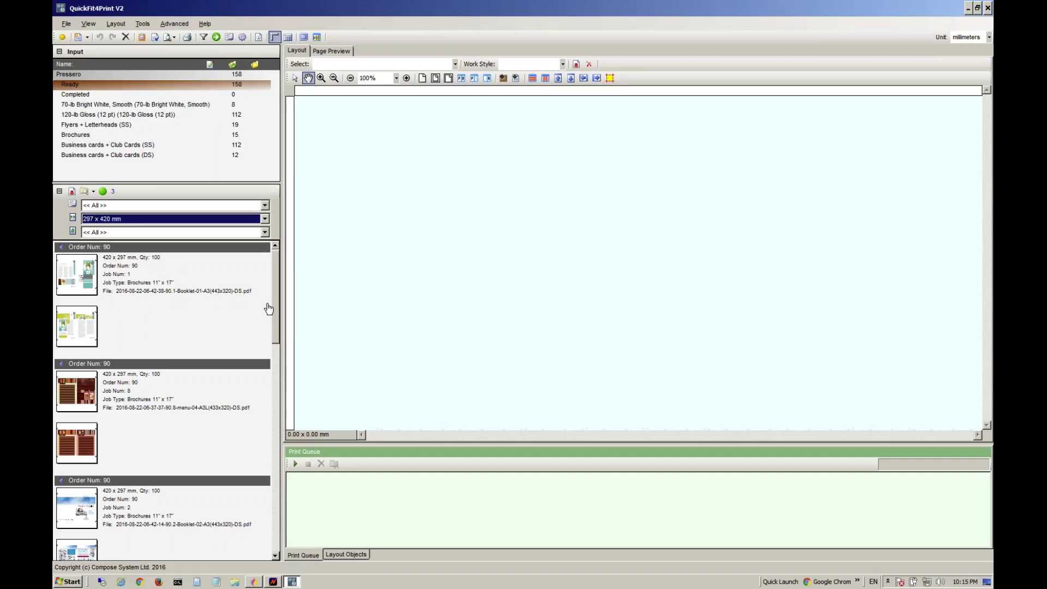
click(257, 220)
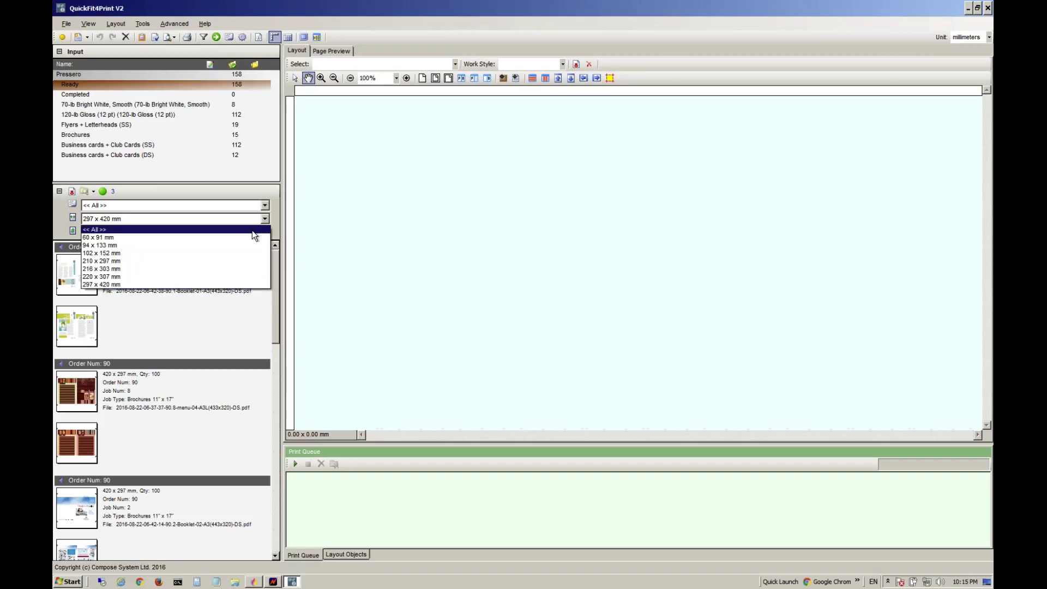
click(252, 230)
Step: Filter the Ready jobs by quantity 200 and by quantity 500, and reset the quantity filter to All
click(251, 231)
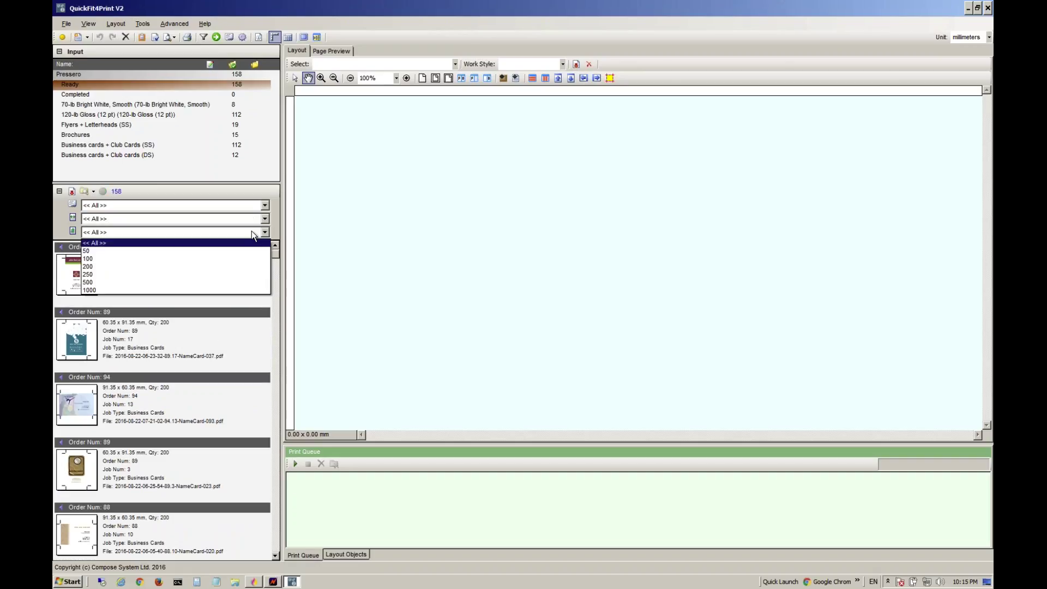
click(231, 266)
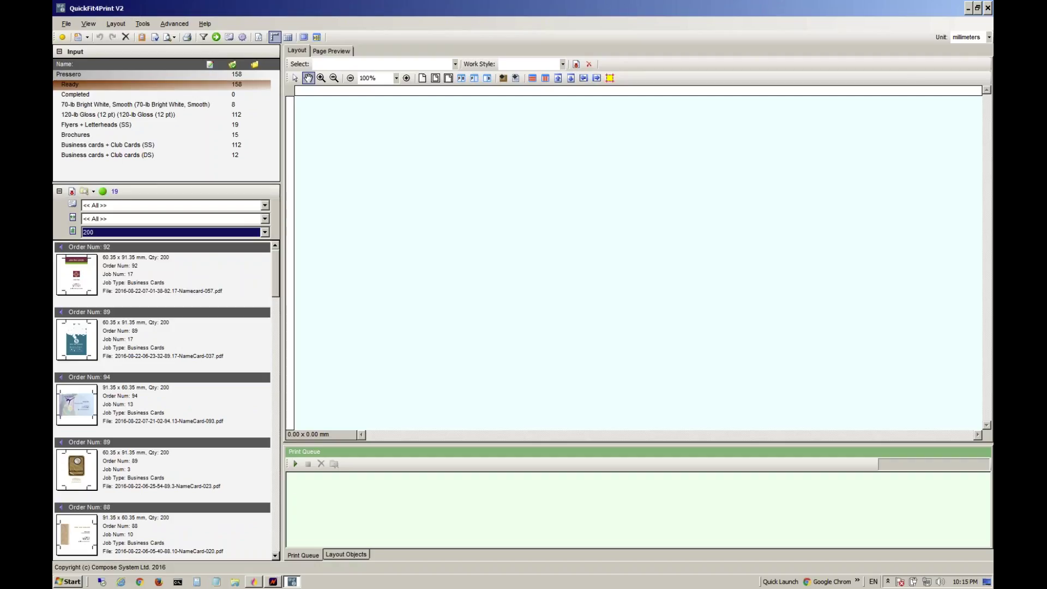
click(217, 234)
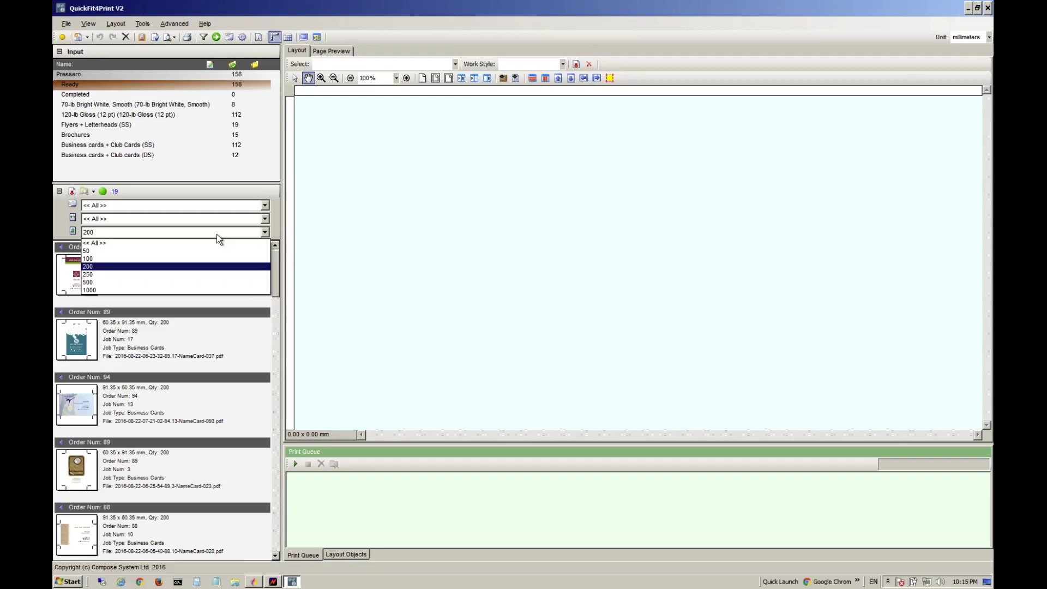
click(206, 282)
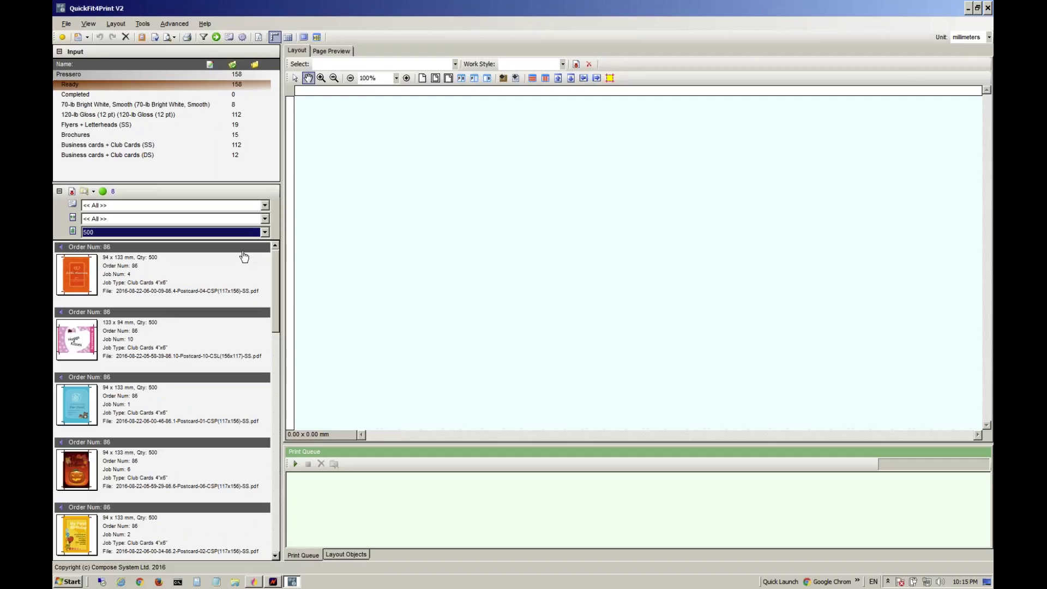
key(alt+Down)
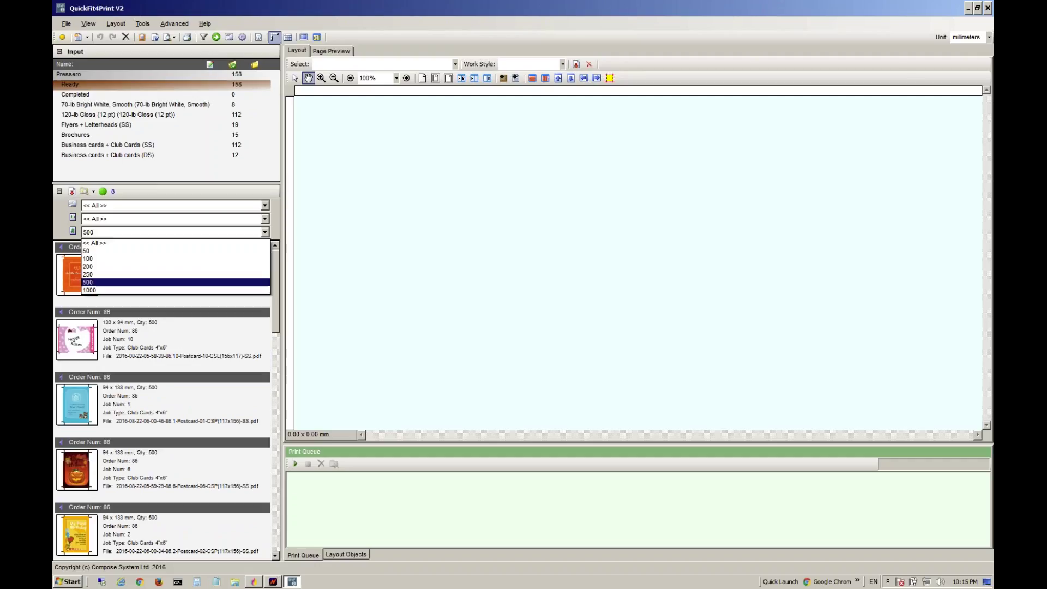
click(251, 244)
Step: Search the Ready jobs for the product name Catalogs 8.5" x 11" and restore the display of all jobs
click(93, 192)
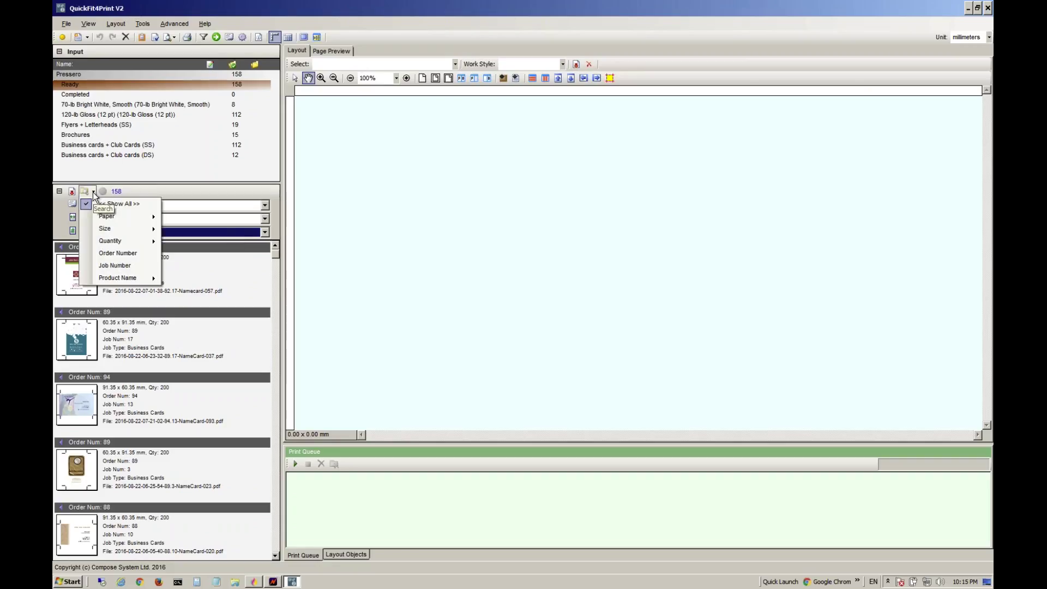
mouse_move(111, 284)
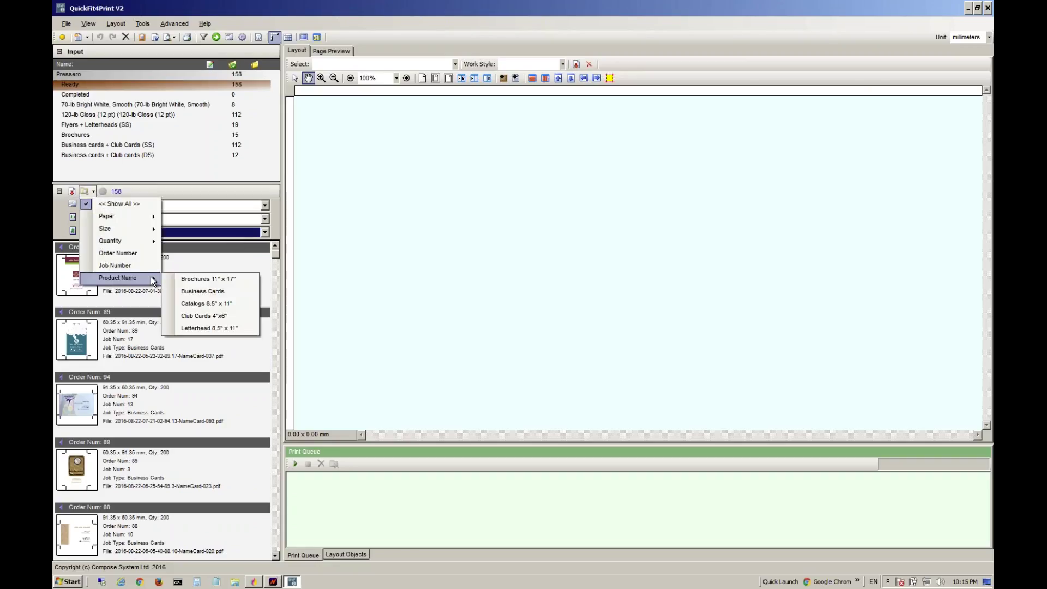
click(206, 304)
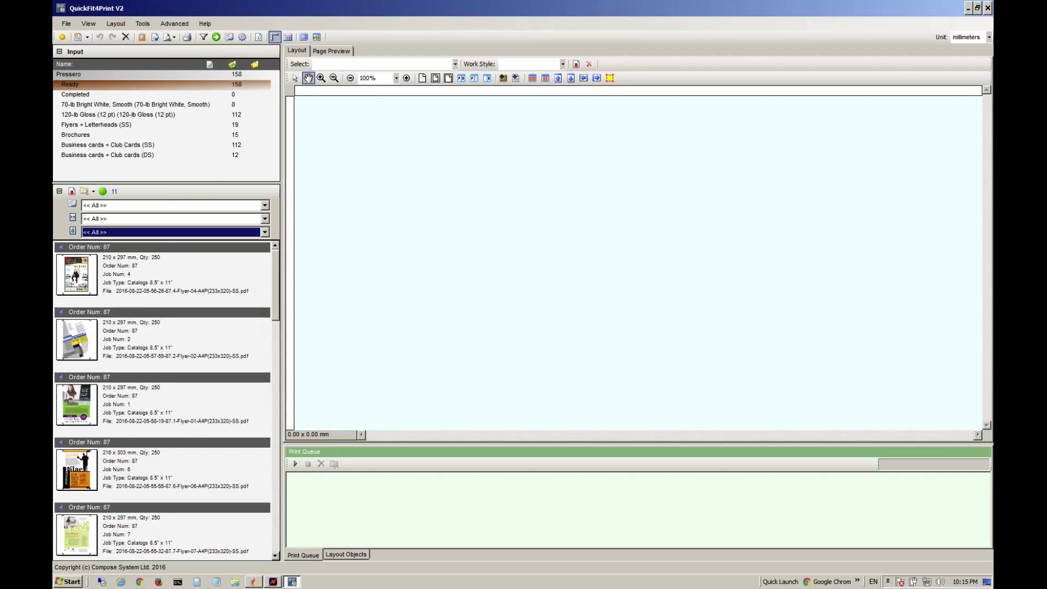
click(94, 192)
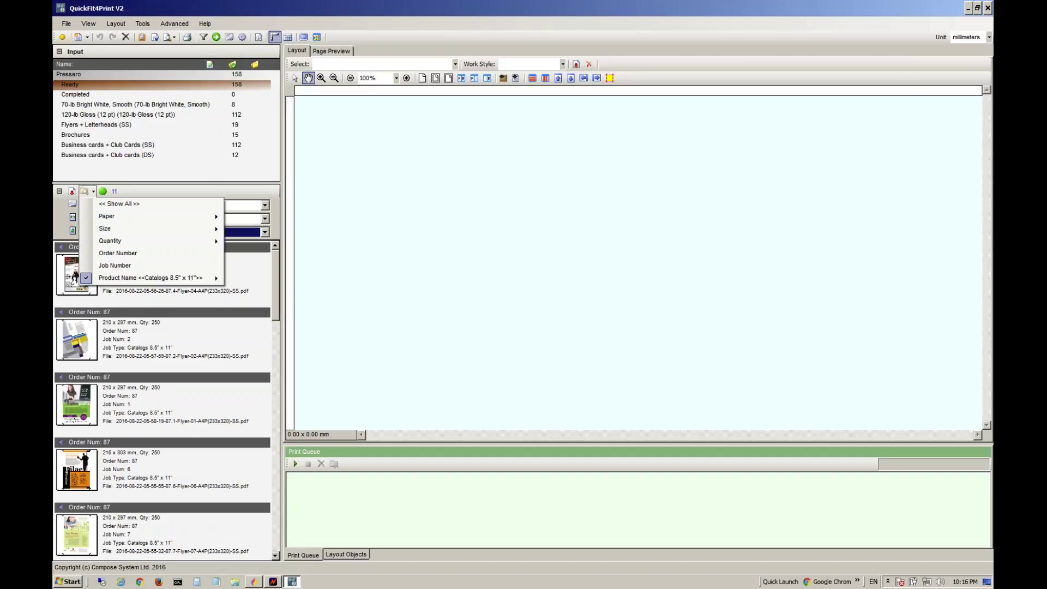
click(118, 203)
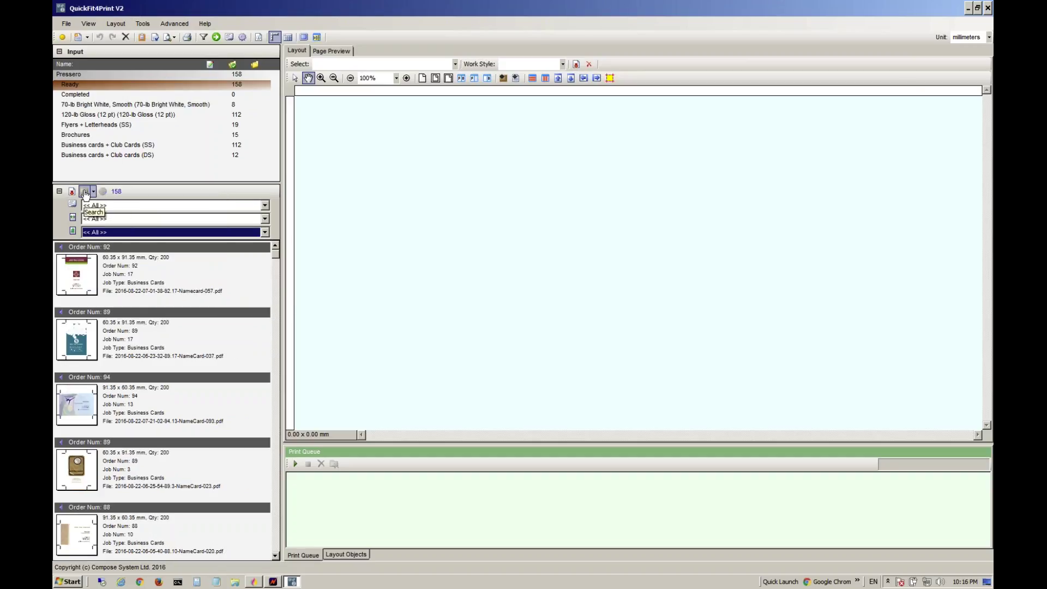
Step: Search the Ready jobs by order number, browse the matching brochure jobs, and clear the search
click(86, 194)
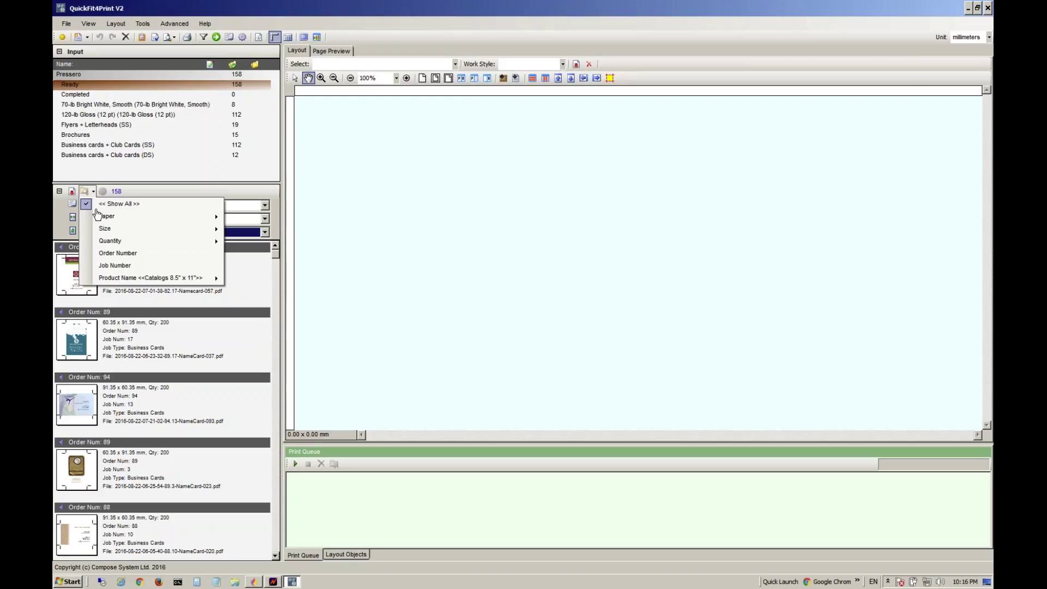
click(114, 250)
text(85)
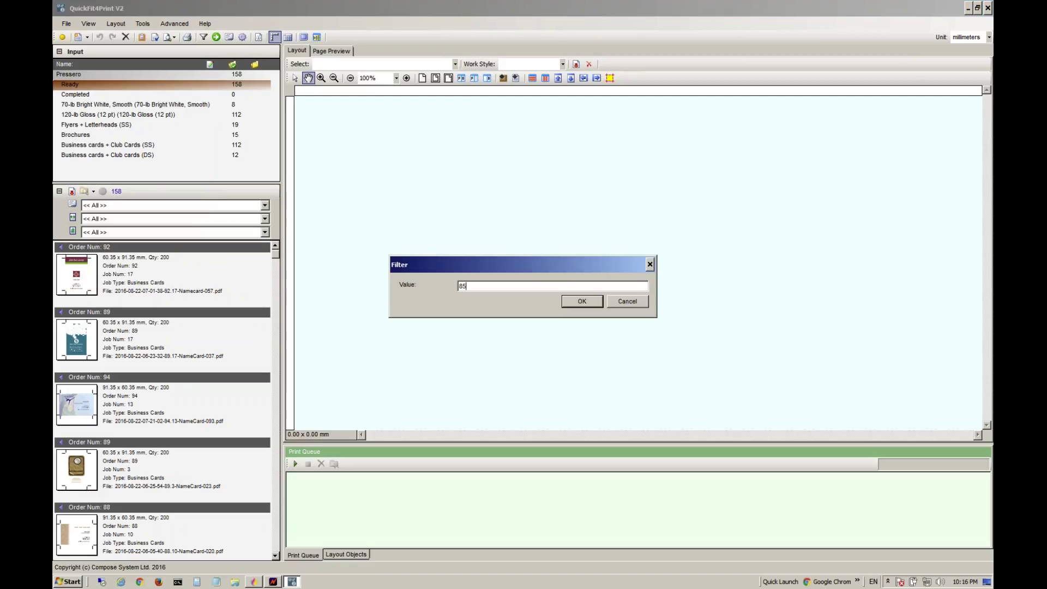
click(588, 303)
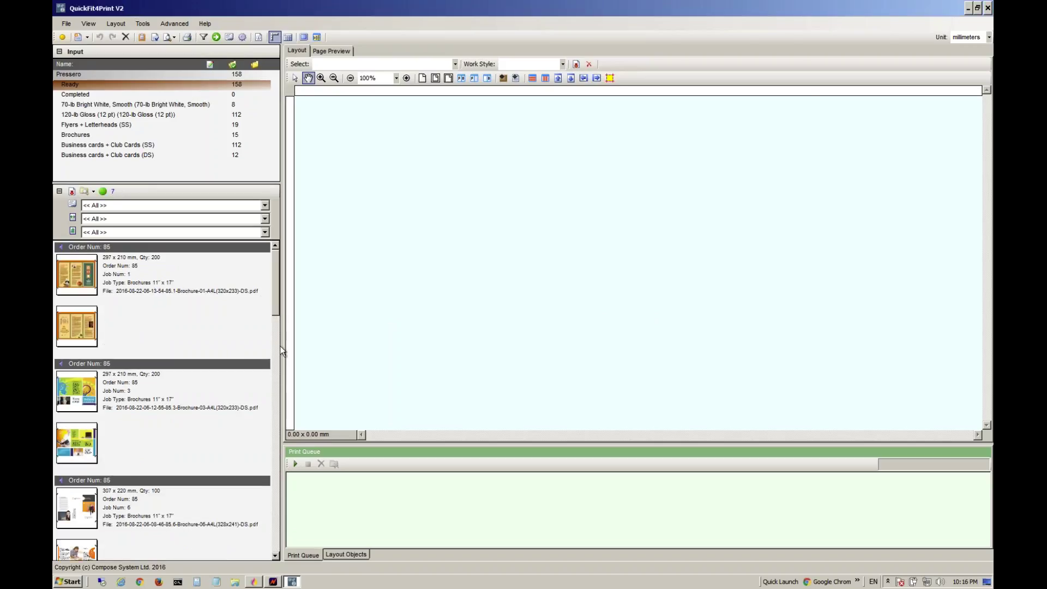
scroll(280, 346, down, 10)
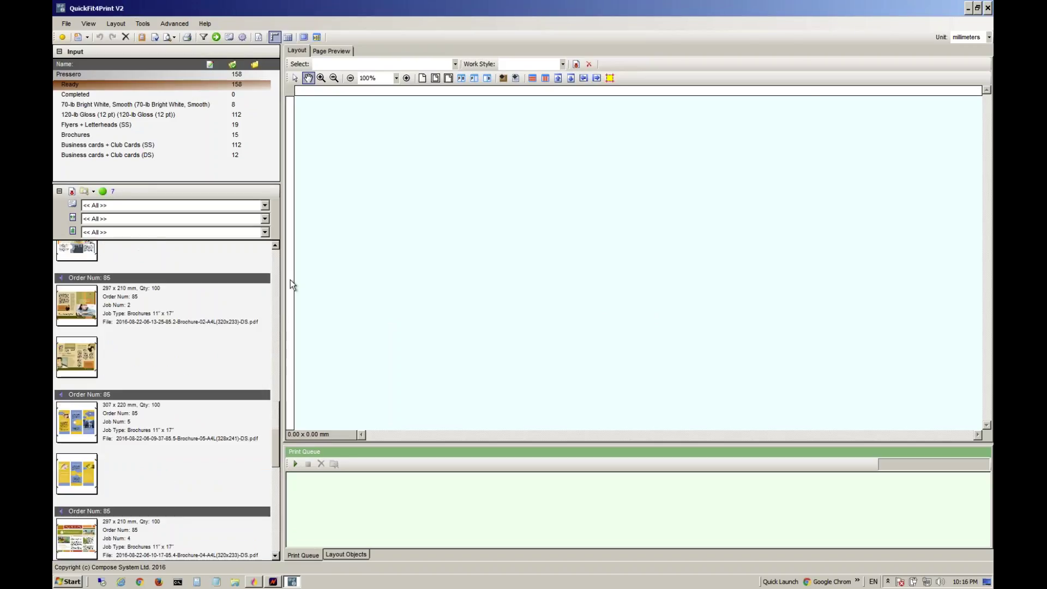
scroll(289, 267, up, 10)
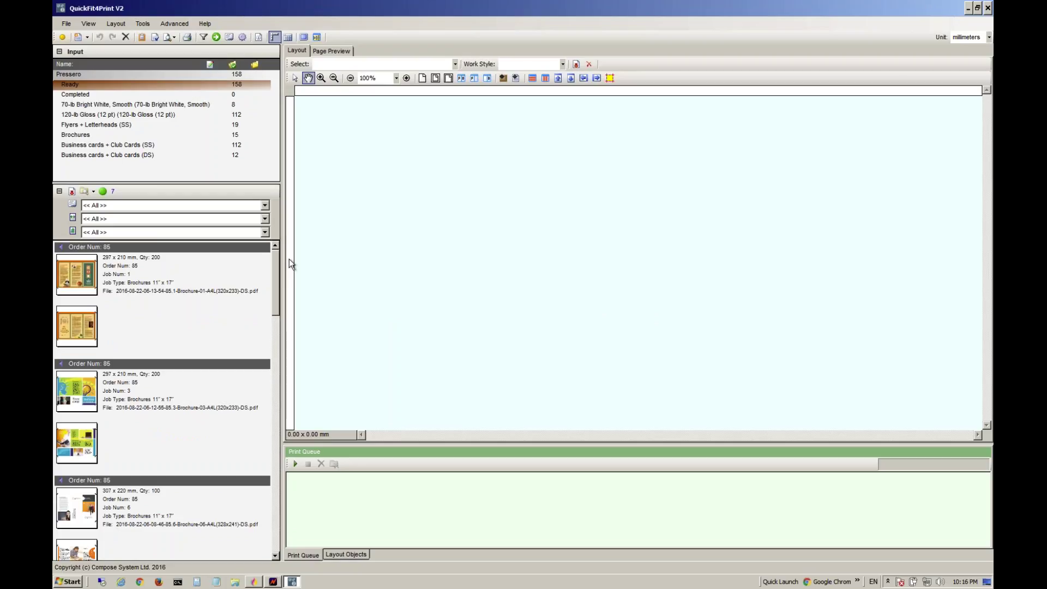
click(103, 192)
Step: Create a new layout on 70-lb Bright White, Smooth media with 1020 x 720 mm paper, keeping the suggested layout name
click(66, 25)
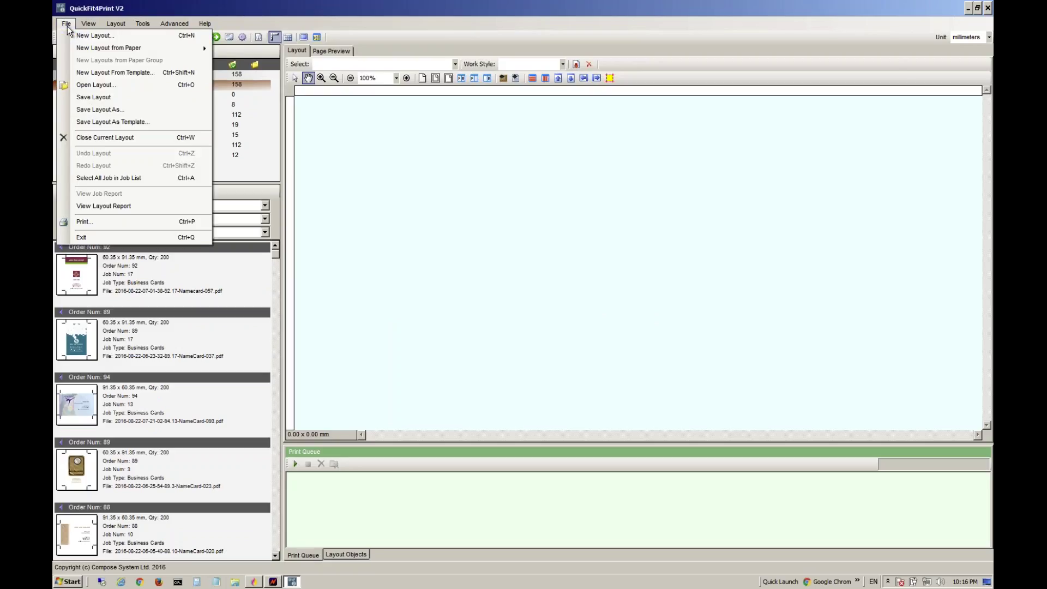
click(67, 37)
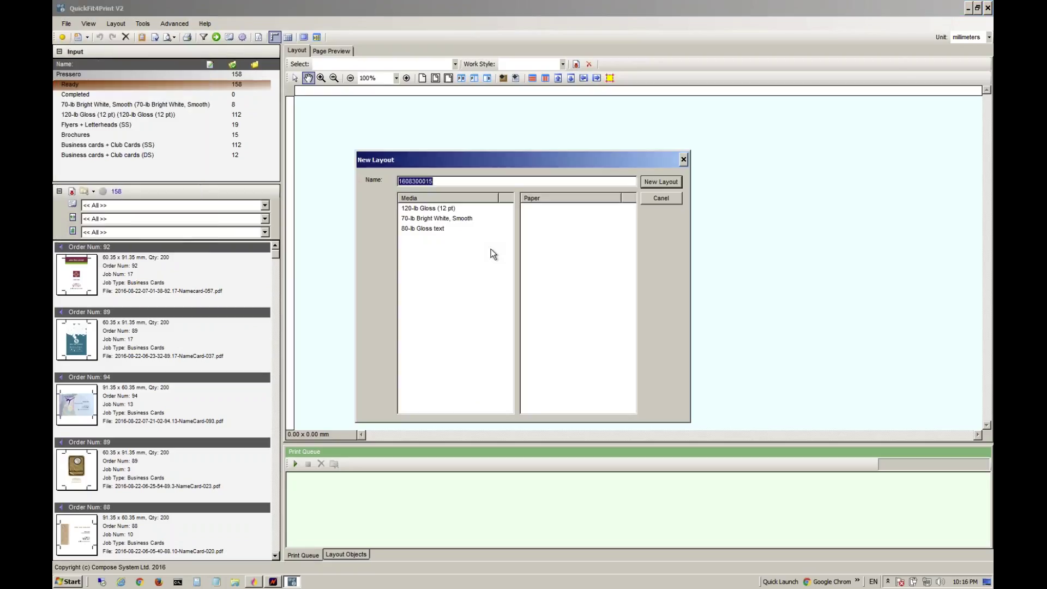
click(479, 219)
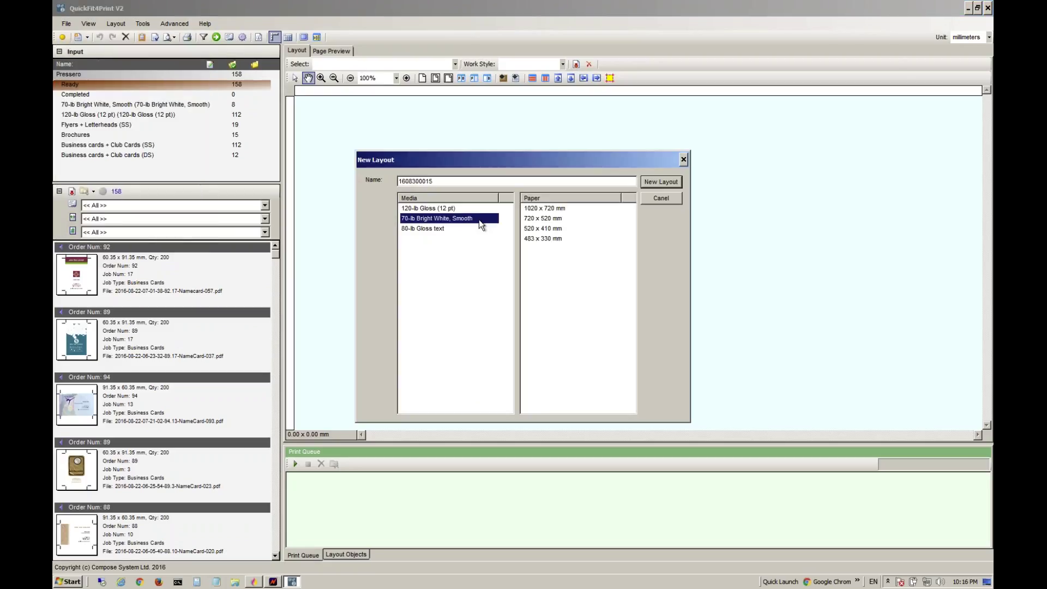
click(579, 209)
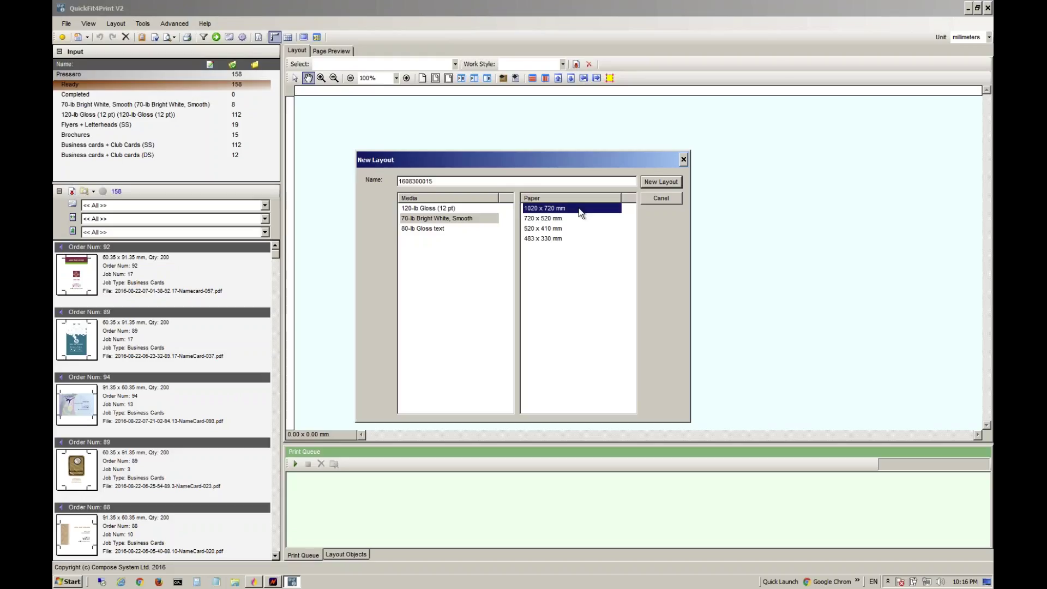
click(663, 184)
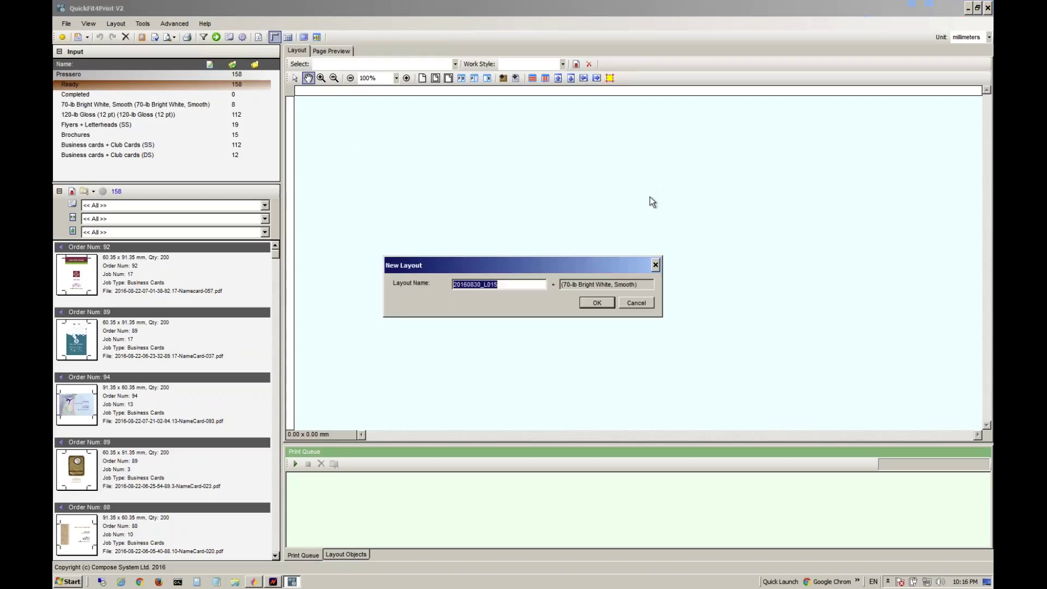
click(596, 304)
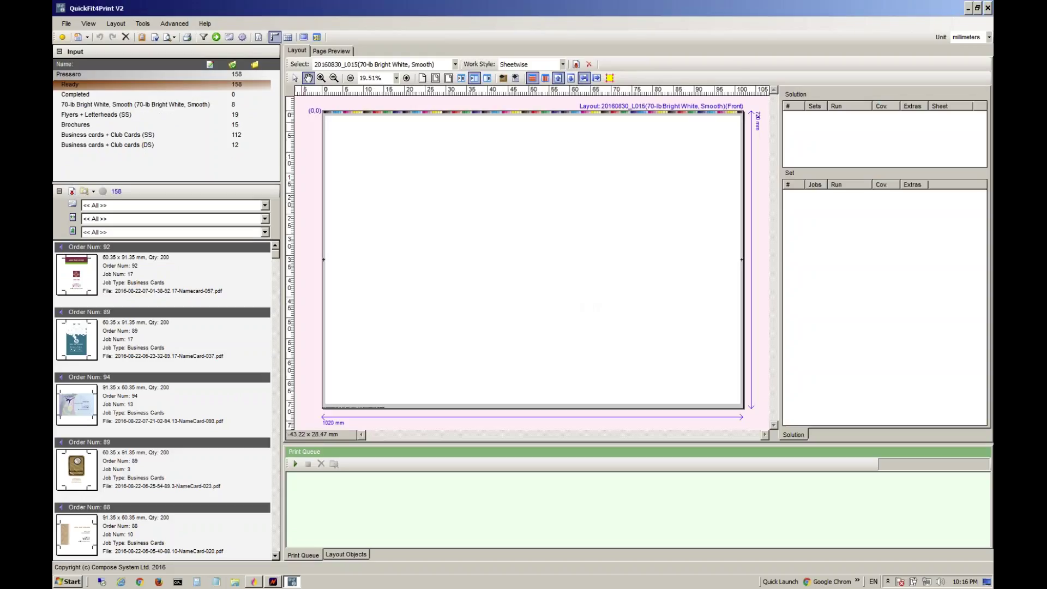
Step: Add the first three 210 x 297 mm flyers from the Flyers + Letterheads (SS) group to the layout, one after another
click(220, 115)
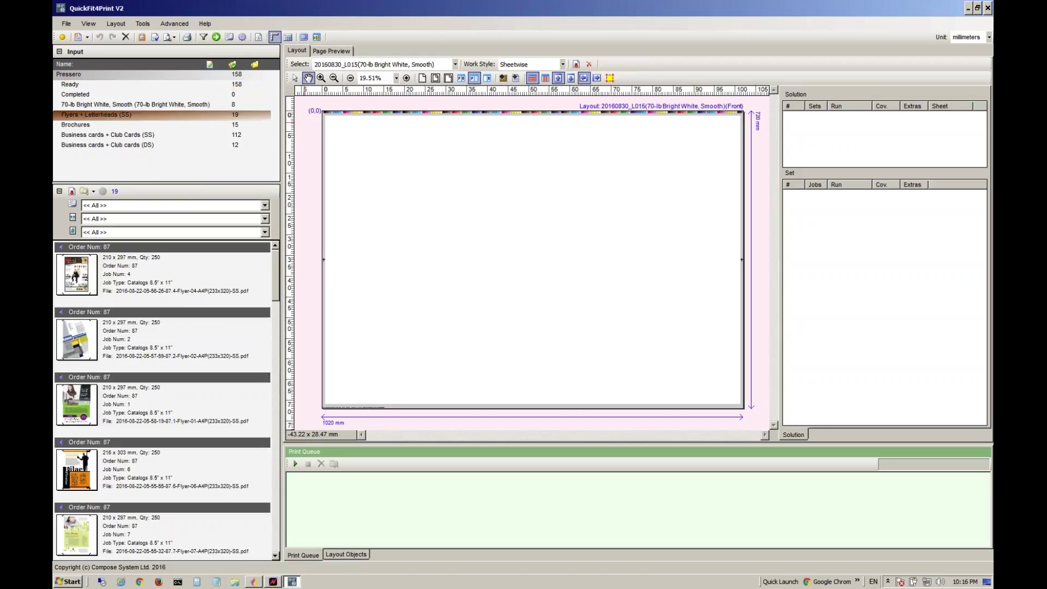
click(182, 273)
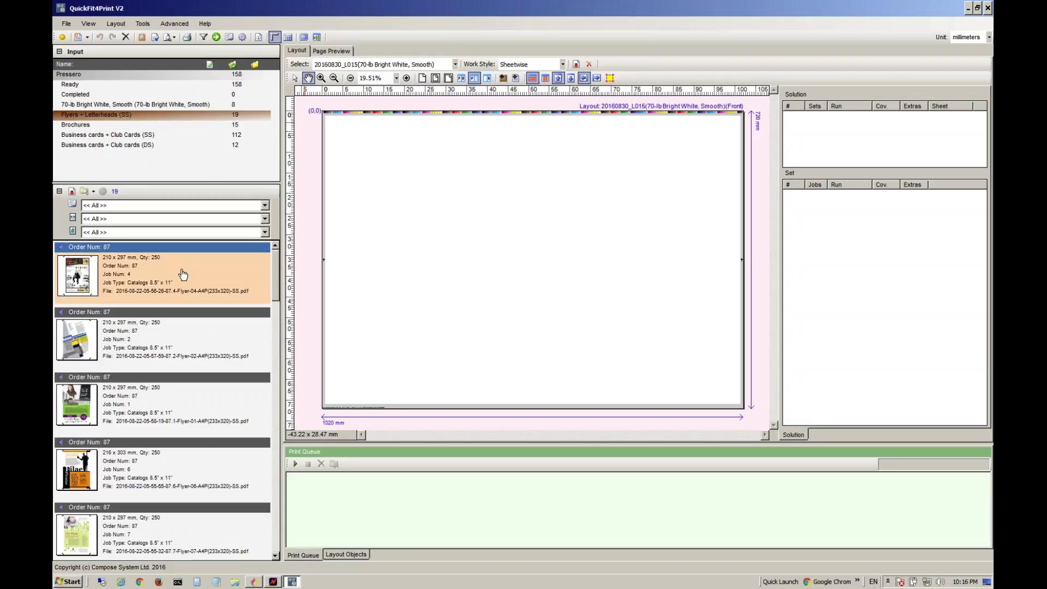
drag(182, 273, 463, 256)
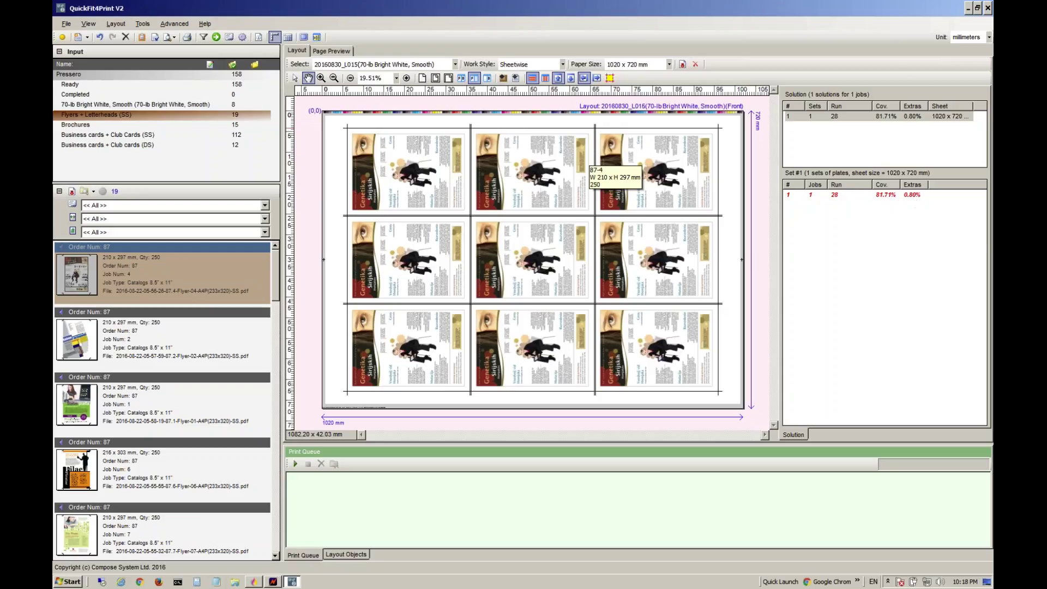
click(168, 336)
drag(168, 336, 526, 343)
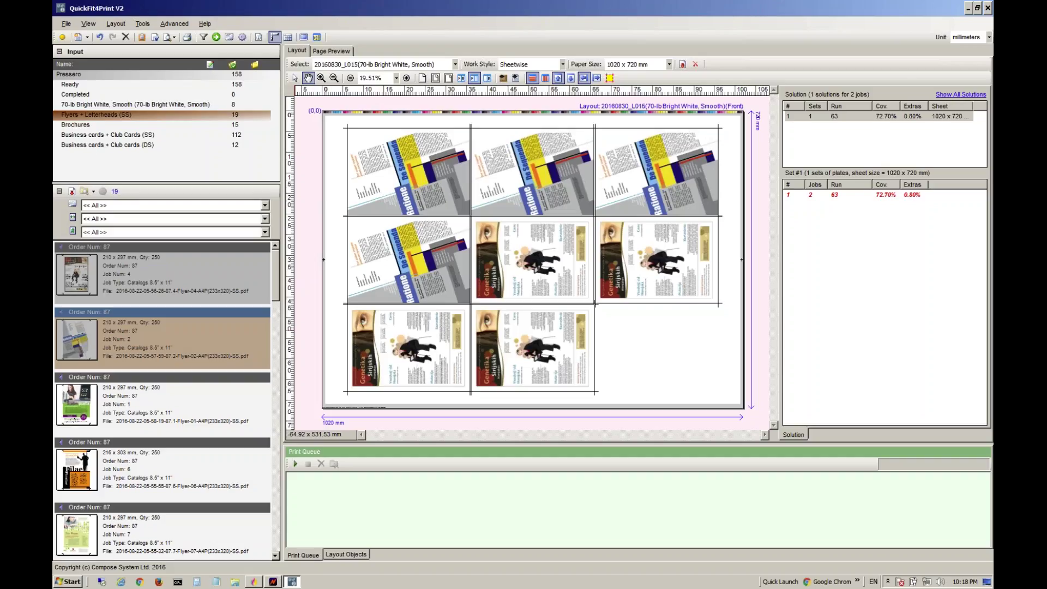
click(223, 403)
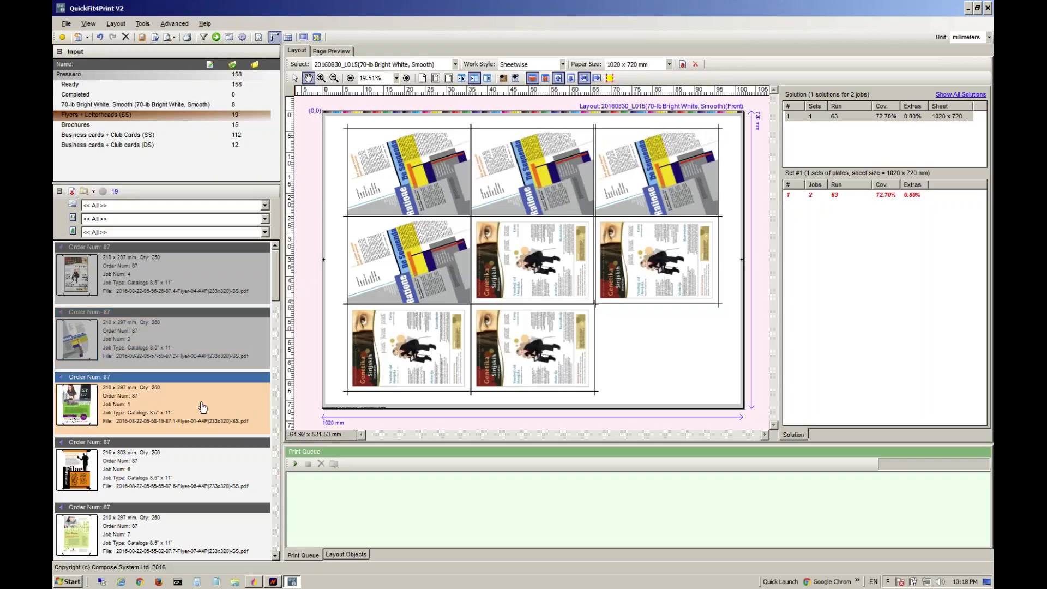
drag(594, 302, 592, 298)
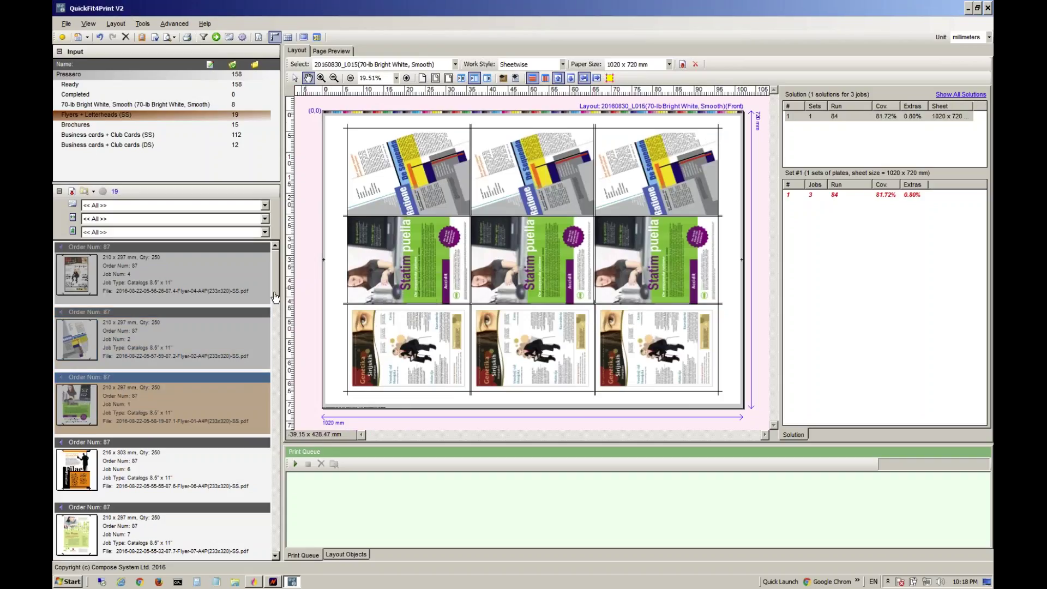
Step: Add the five remaining 210 x 297 mm flyers to the layout together, followed by the 216 x 303 mm flyer
drag(275, 295, 277, 345)
scroll(236, 319, down, 1)
click(236, 319)
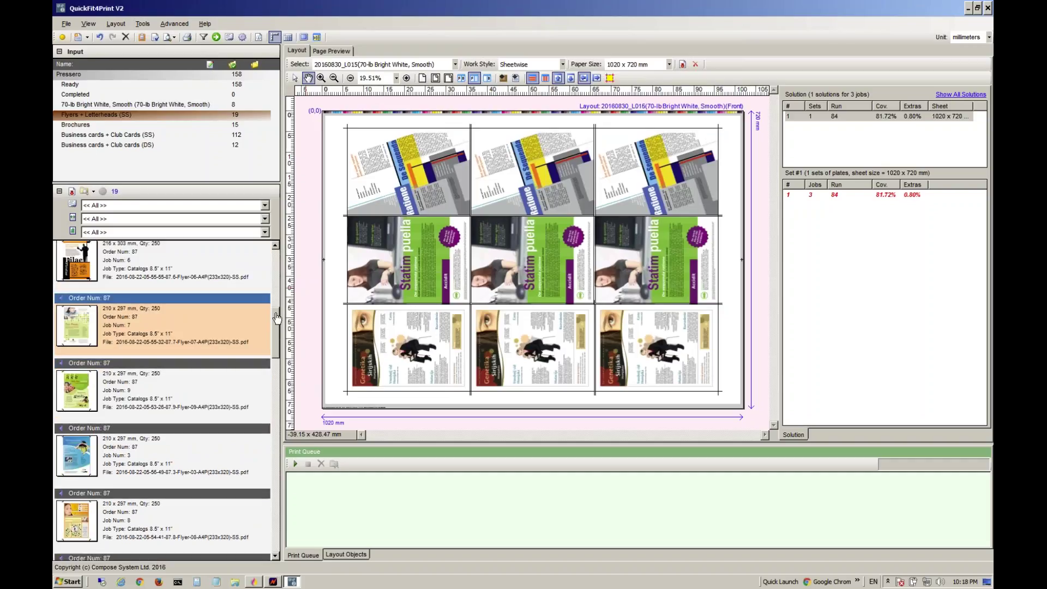
scroll(256, 371, down, 2)
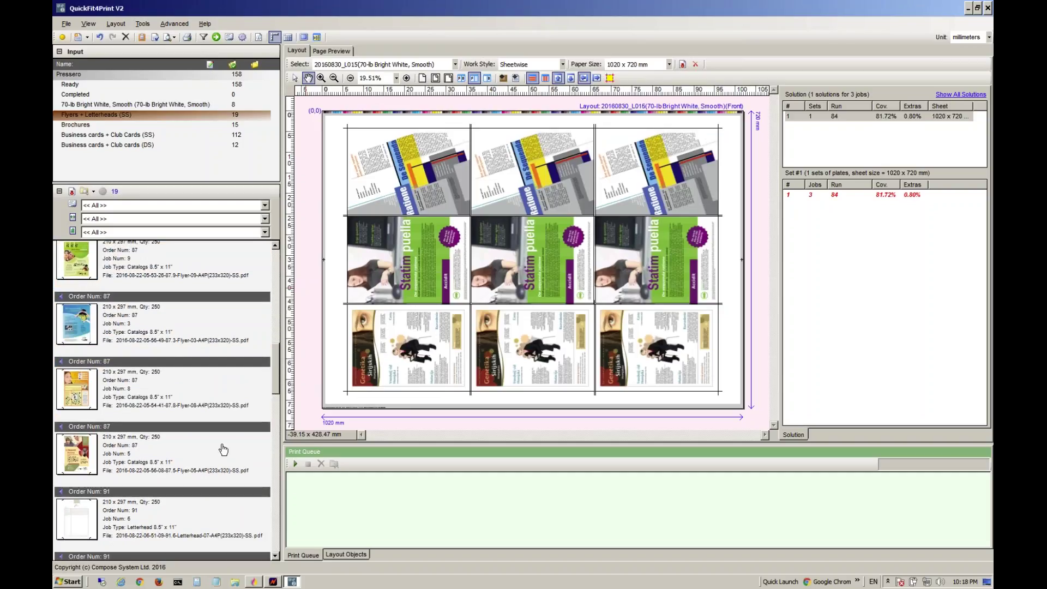
shift+click(223, 449)
drag(76, 389, 528, 342)
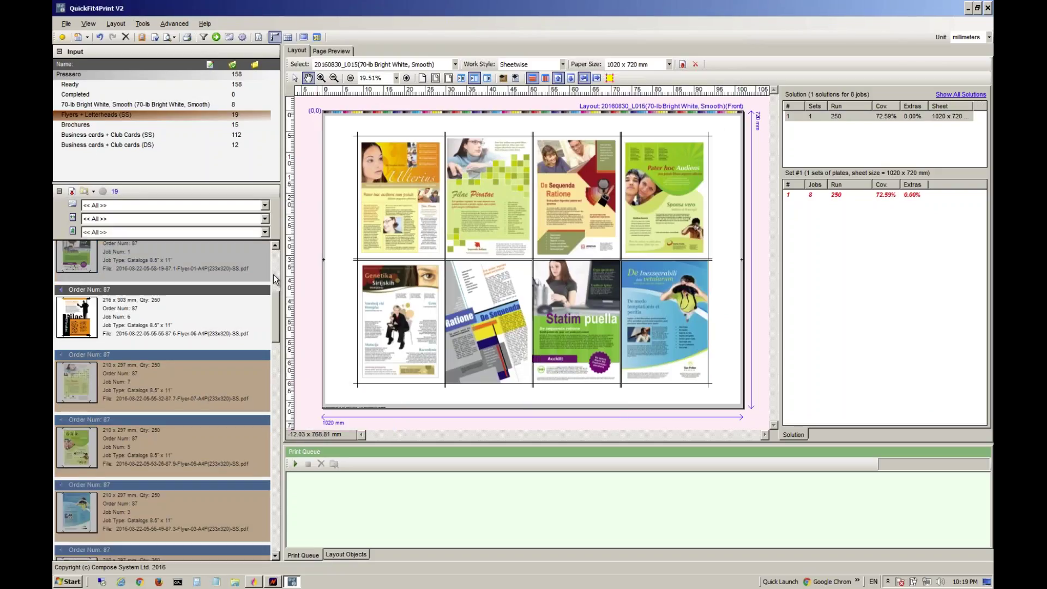
drag(76, 316, 559, 344)
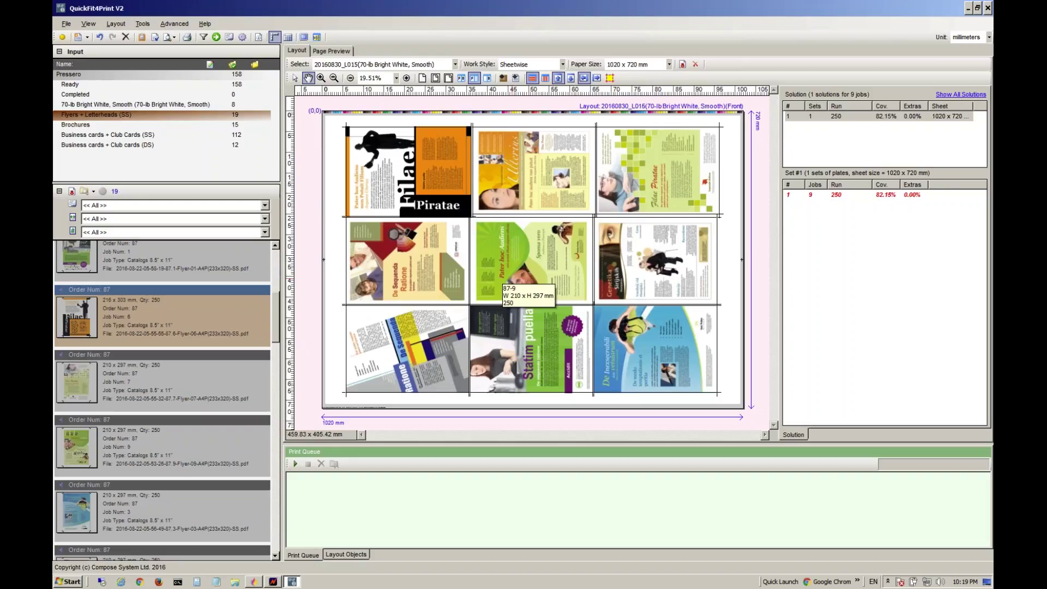
Step: Swap the yellow flyer in the upper row with the red flyer below left, and rotate the yellow flyer by 180 degrees
click(294, 79)
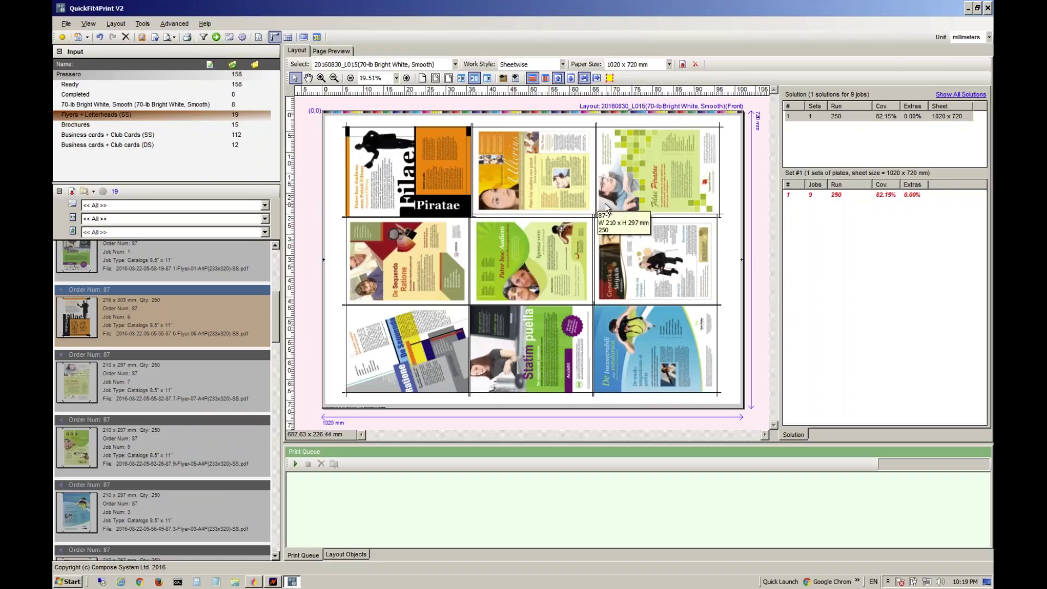
click(557, 176)
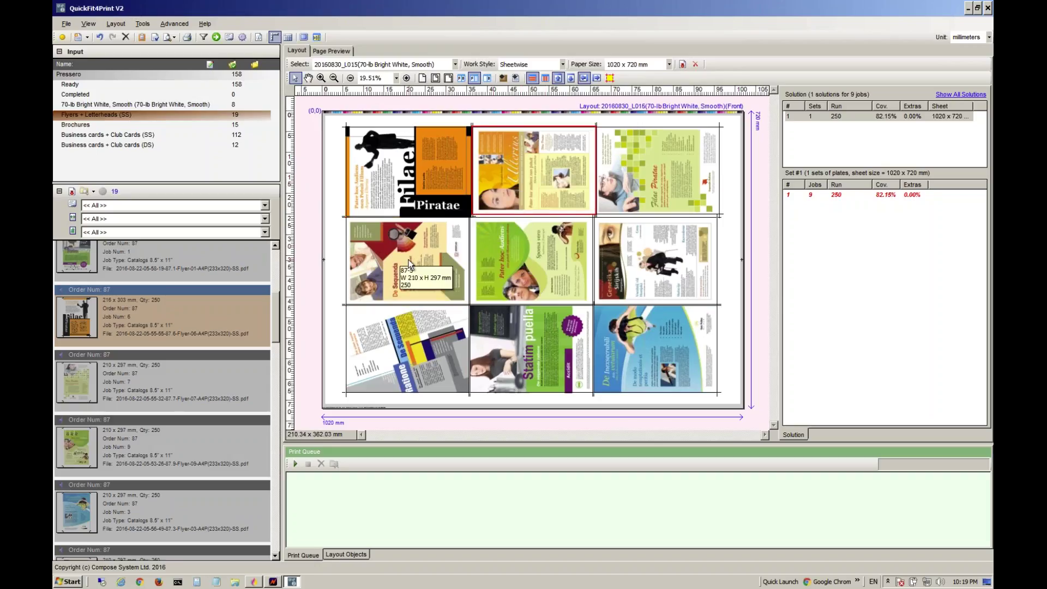
drag(548, 153, 414, 249)
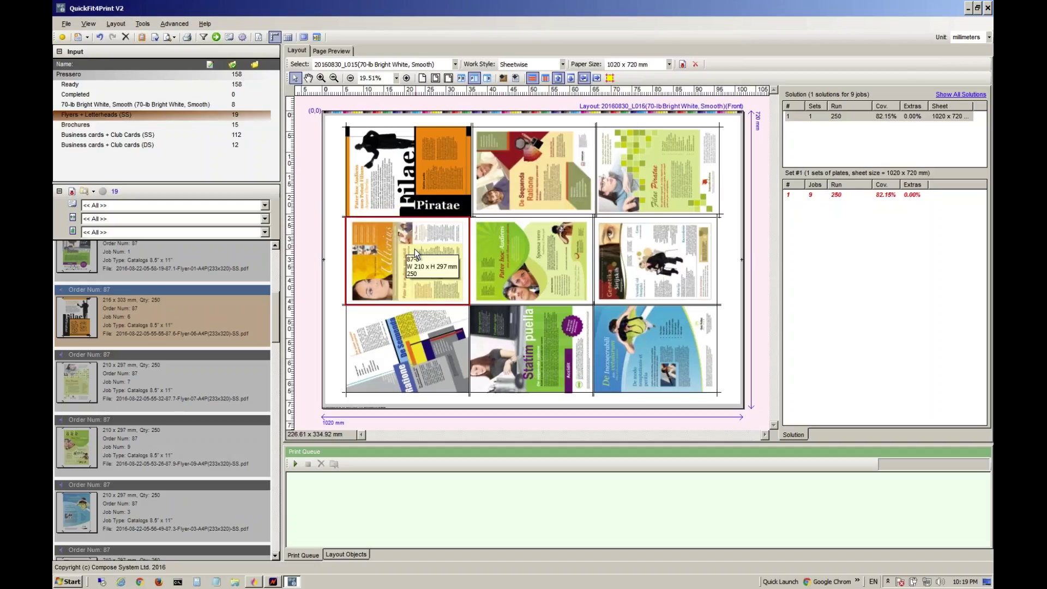
right_click(427, 247)
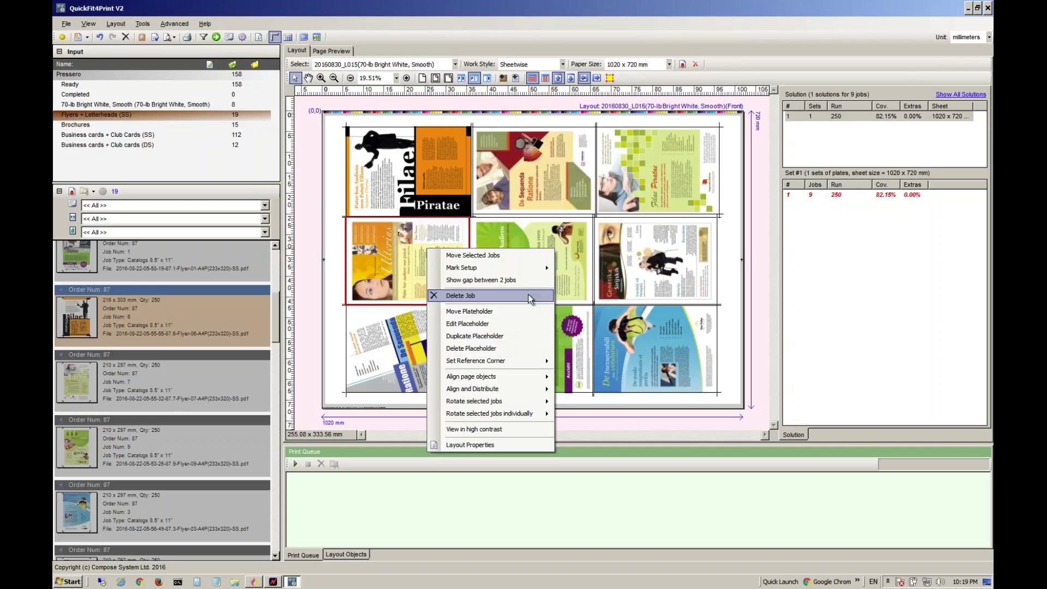
mouse_move(532, 402)
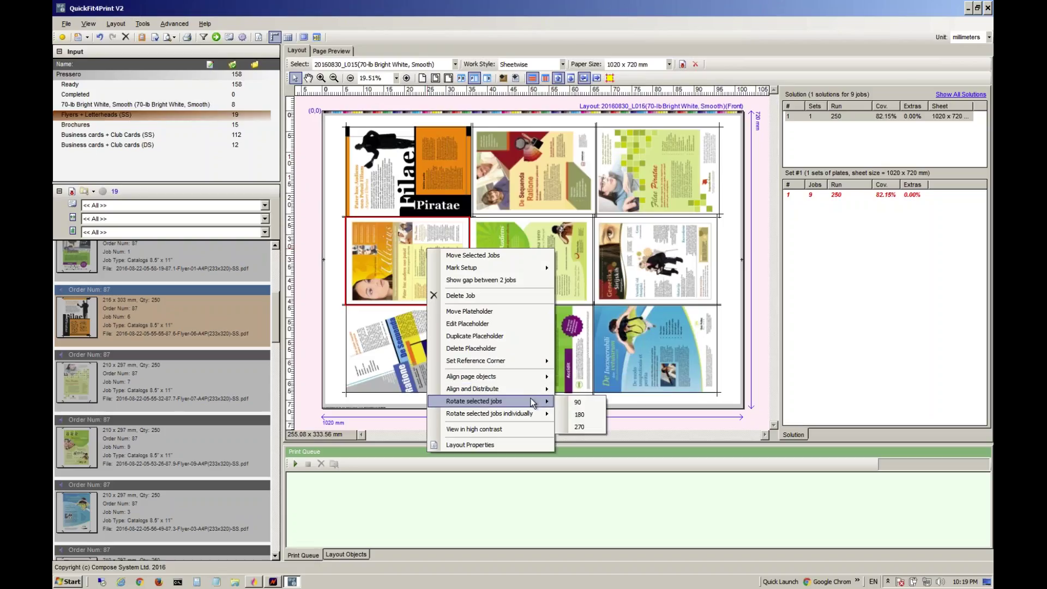
click(588, 415)
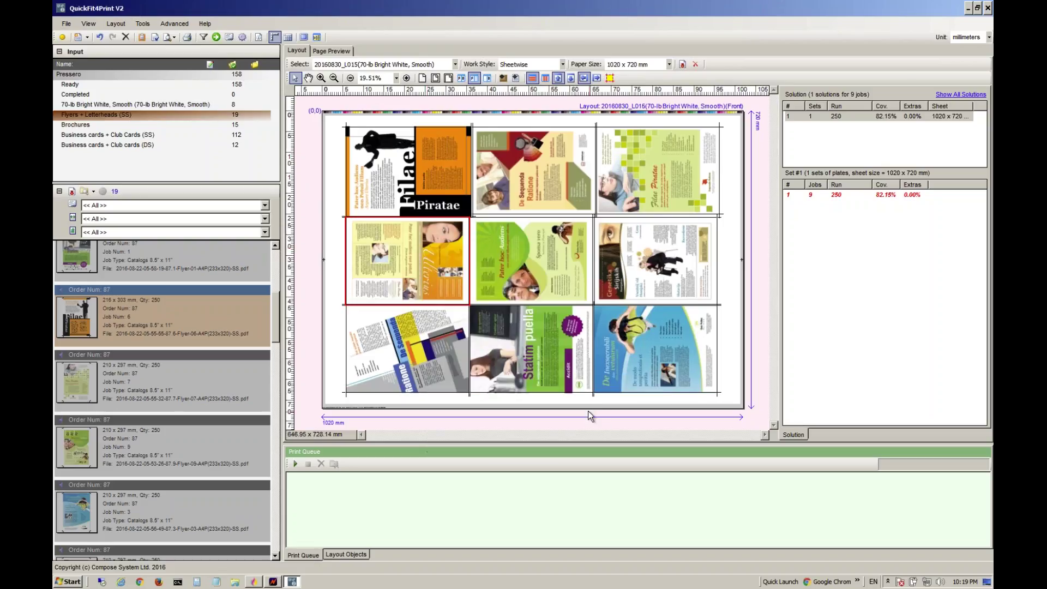
Step: Swap the green checkered flyer in the upper-right corner of the sheet with the red flyer beside it
click(642, 184)
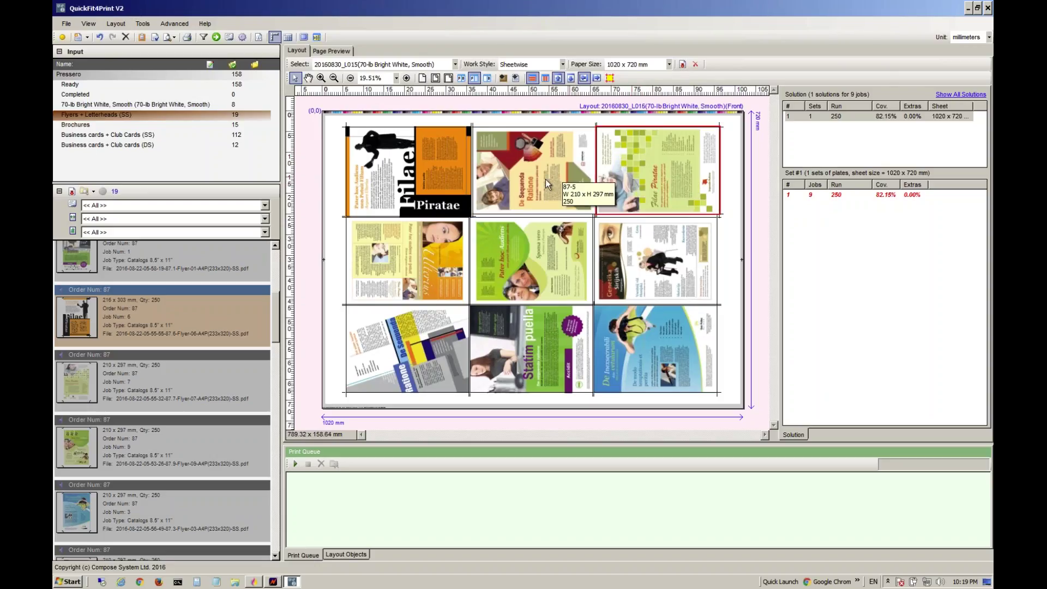
drag(686, 161, 546, 165)
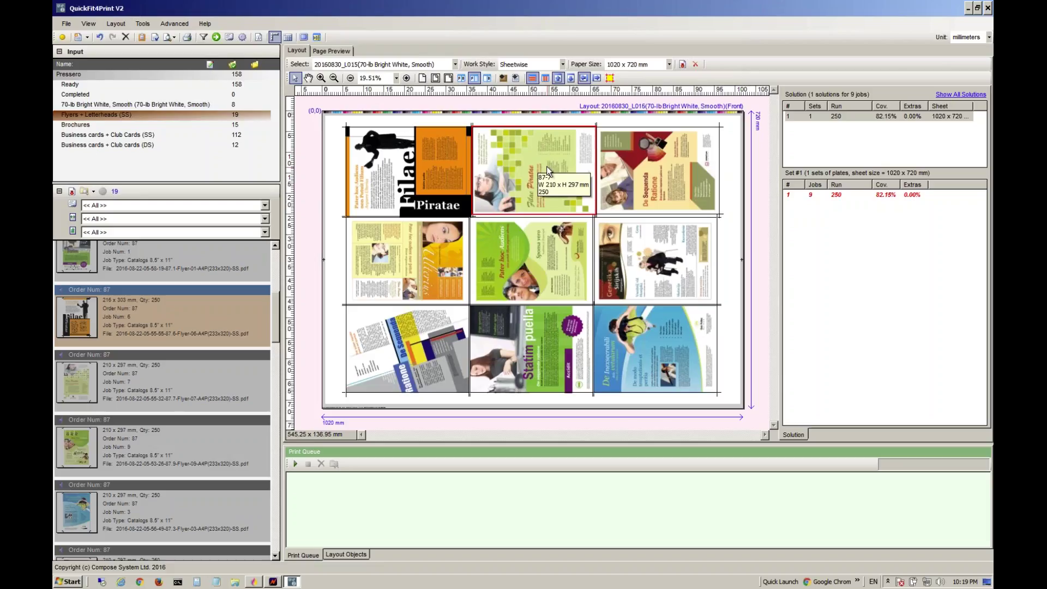
Step: Replace the blue flyer in the sheet's lower-right corner with the 210 x 297 mm Letterhead-02 job
click(685, 344)
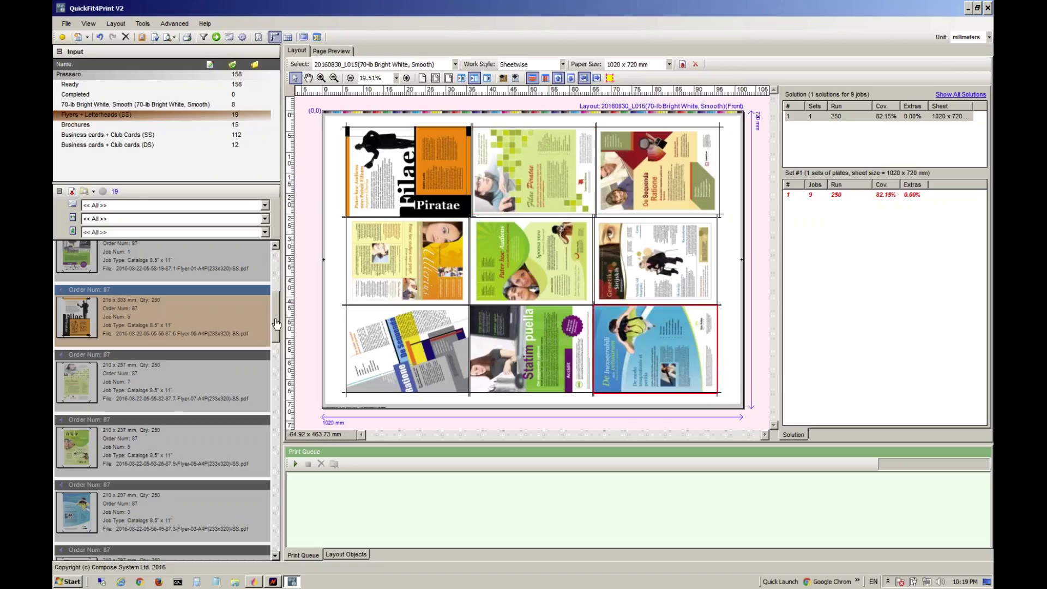
drag(275, 323, 272, 410)
scroll(271, 410, down, 4)
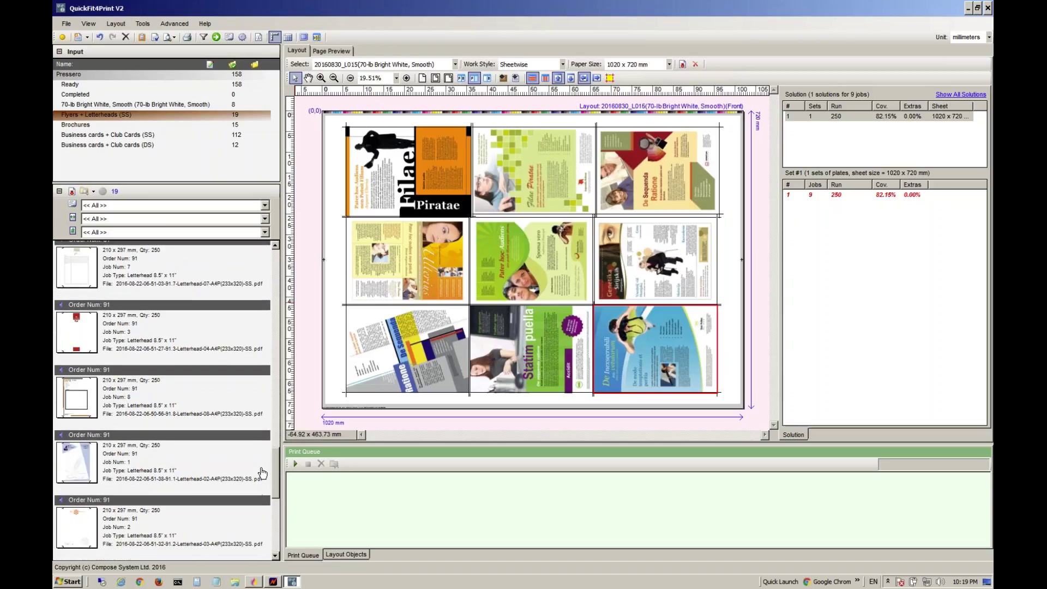
click(211, 461)
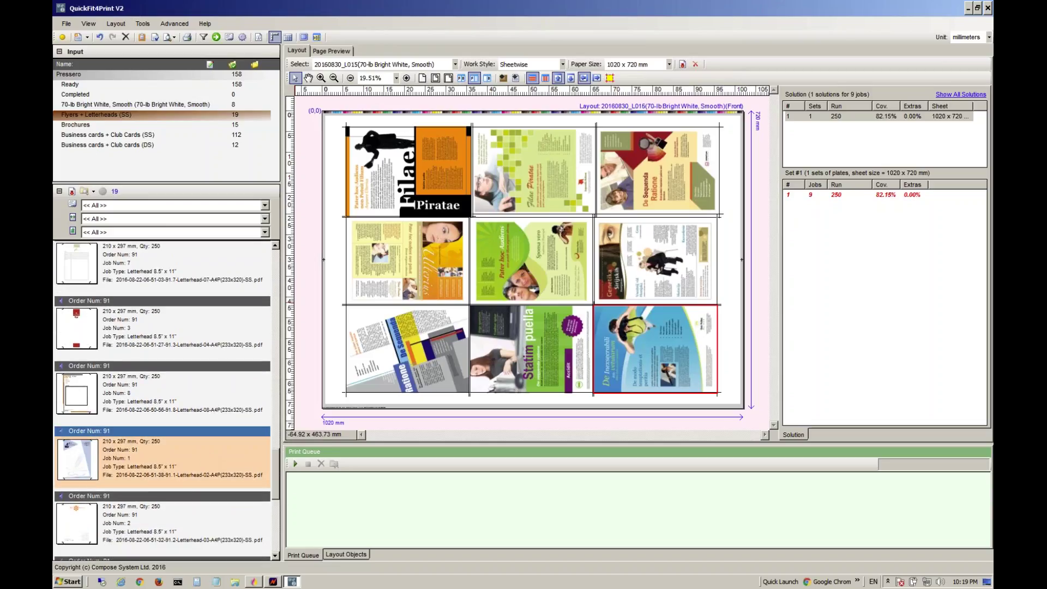
drag(211, 461, 672, 345)
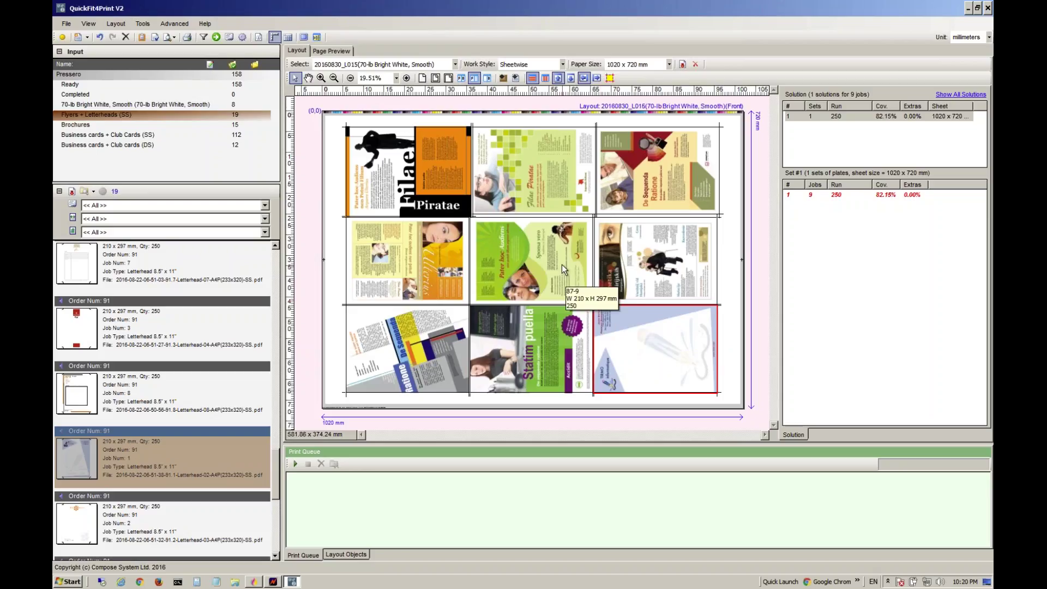
Step: Try to swap the green checkered flyer with the larger 216 x 303 mm flyer beside it
click(432, 185)
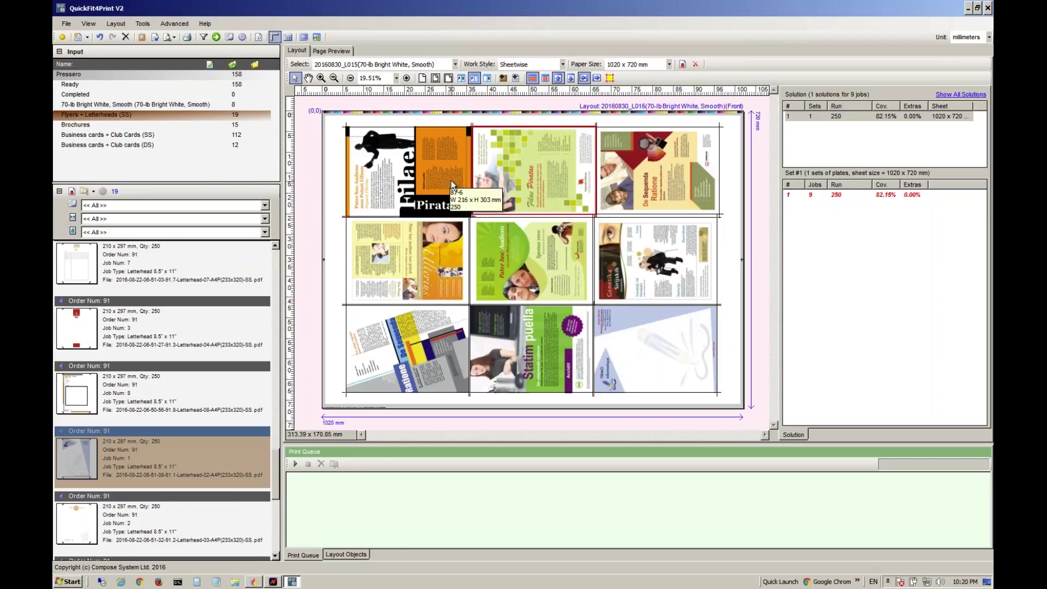
drag(450, 181, 460, 143)
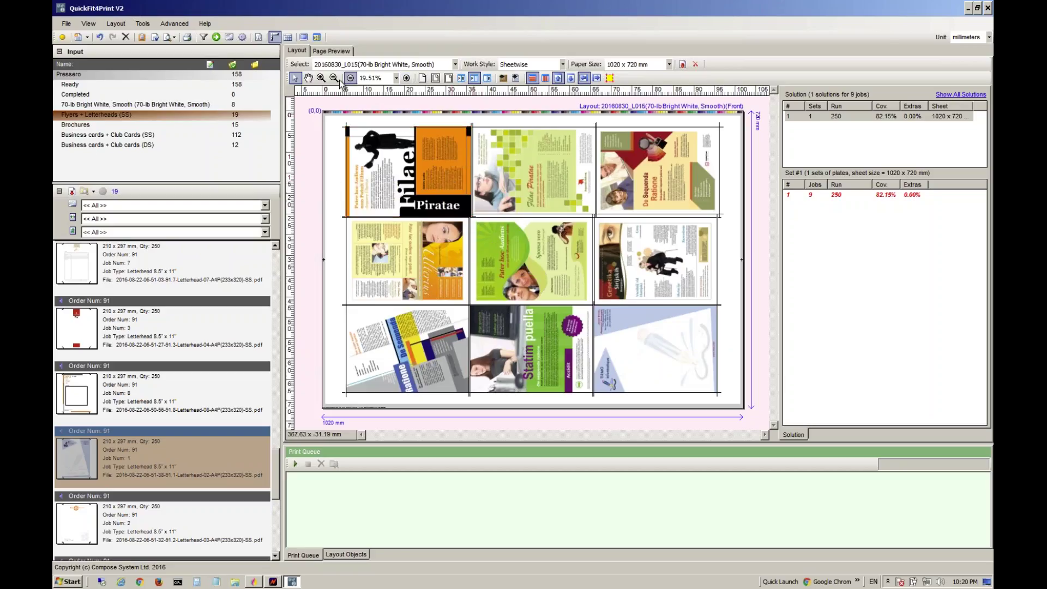
Step: Turn on the red dashed job outlines, check them up close around the 216 x 303 mm flyer's corner, and show the whole sheet again
click(321, 78)
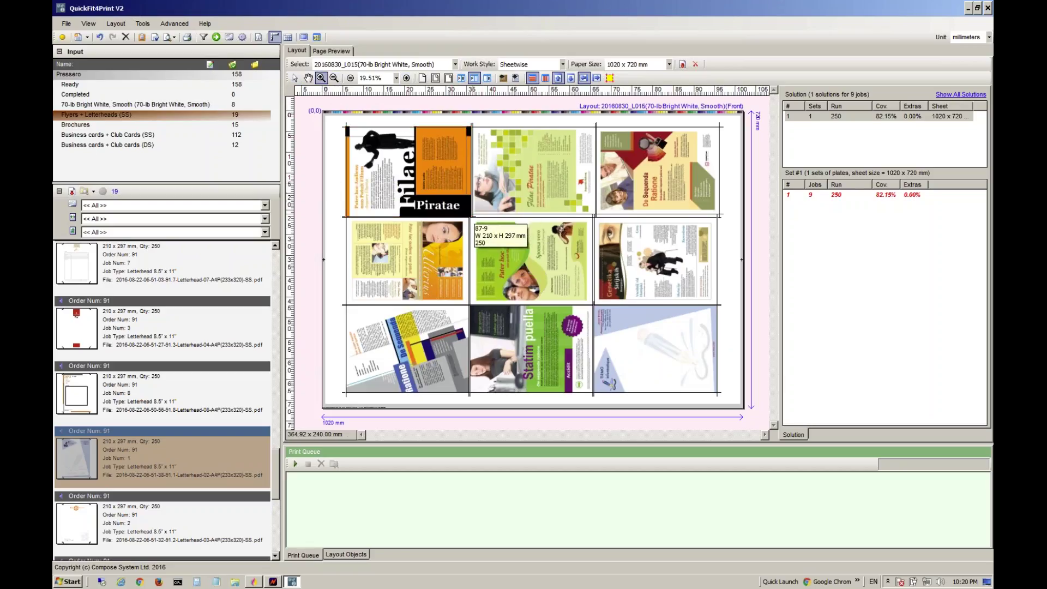
drag(456, 202, 494, 240)
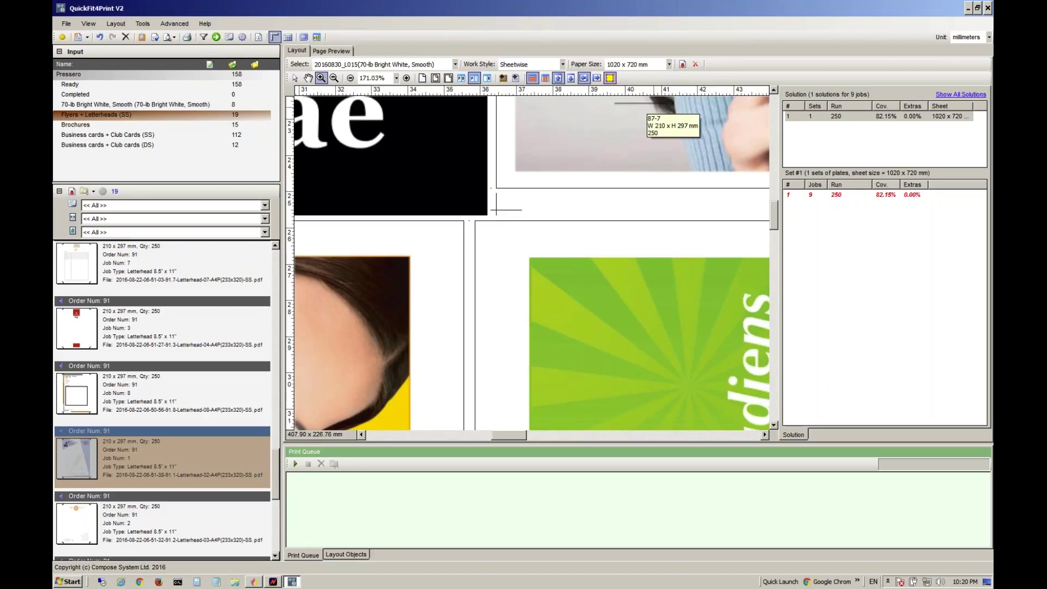
click(610, 78)
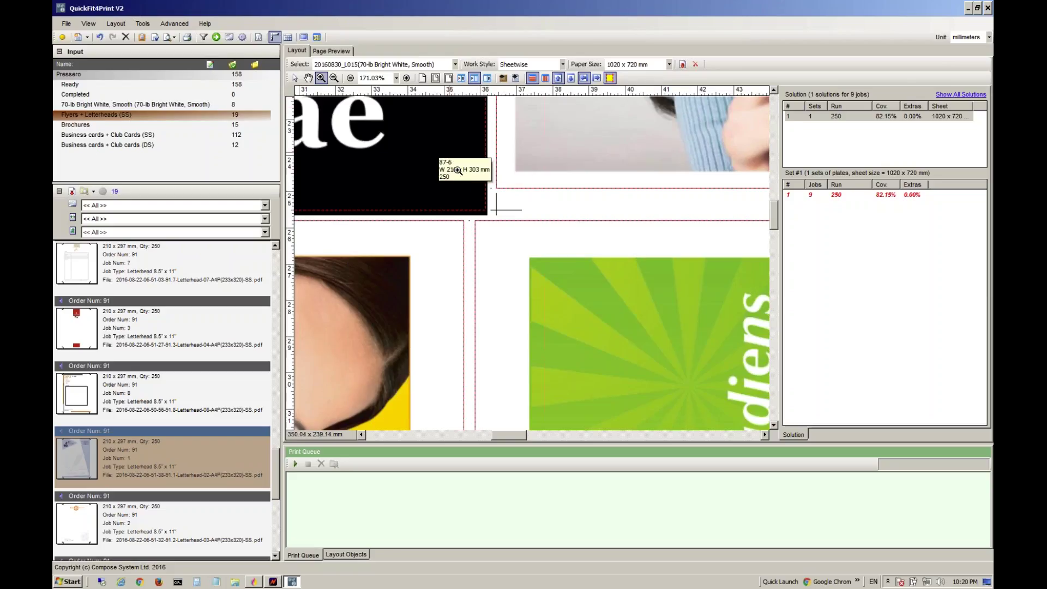
click(435, 78)
Step: Print the whole ganged layout to the Quickfit Output folder with no plate setup and start the print queue
click(66, 23)
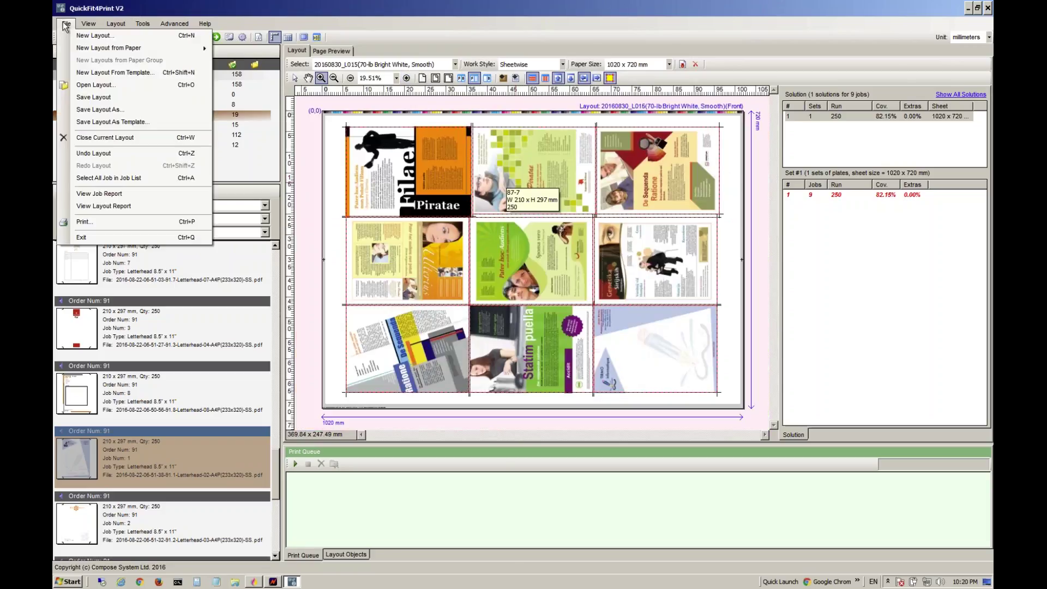
click(126, 221)
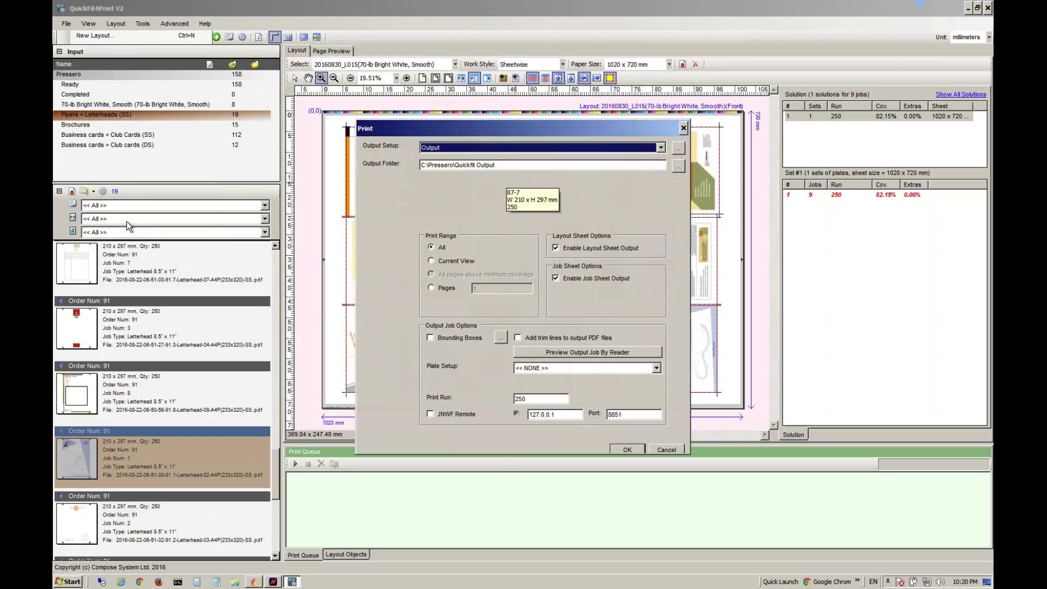
click(595, 369)
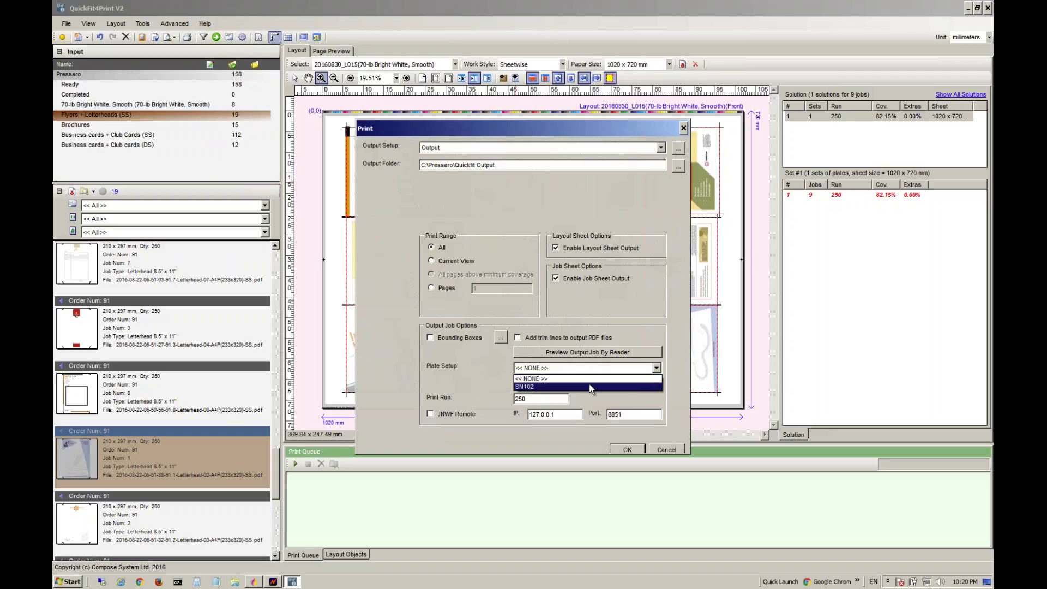
click(590, 382)
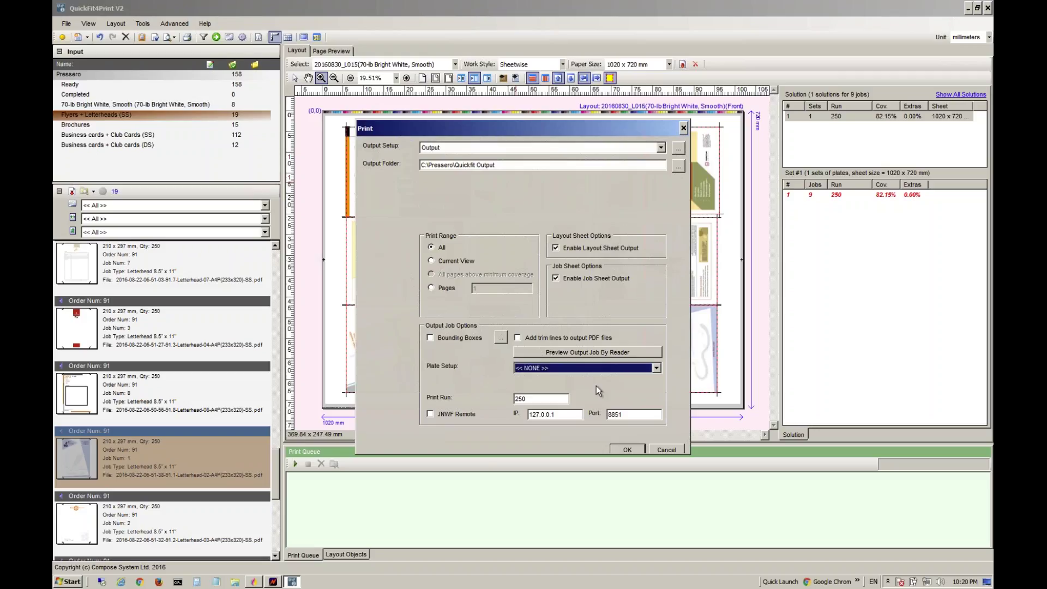
click(627, 447)
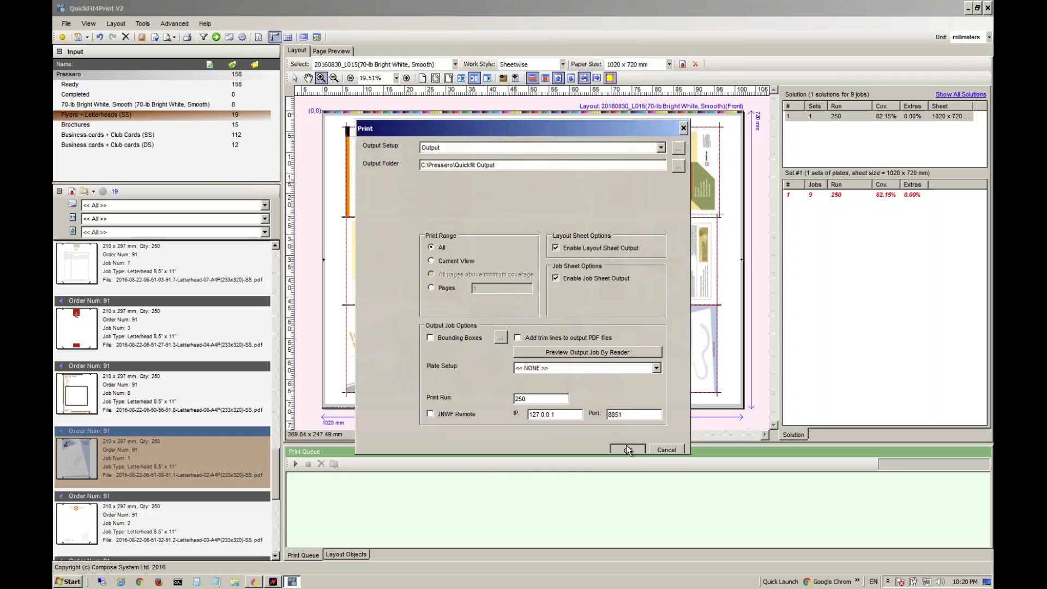
click(296, 463)
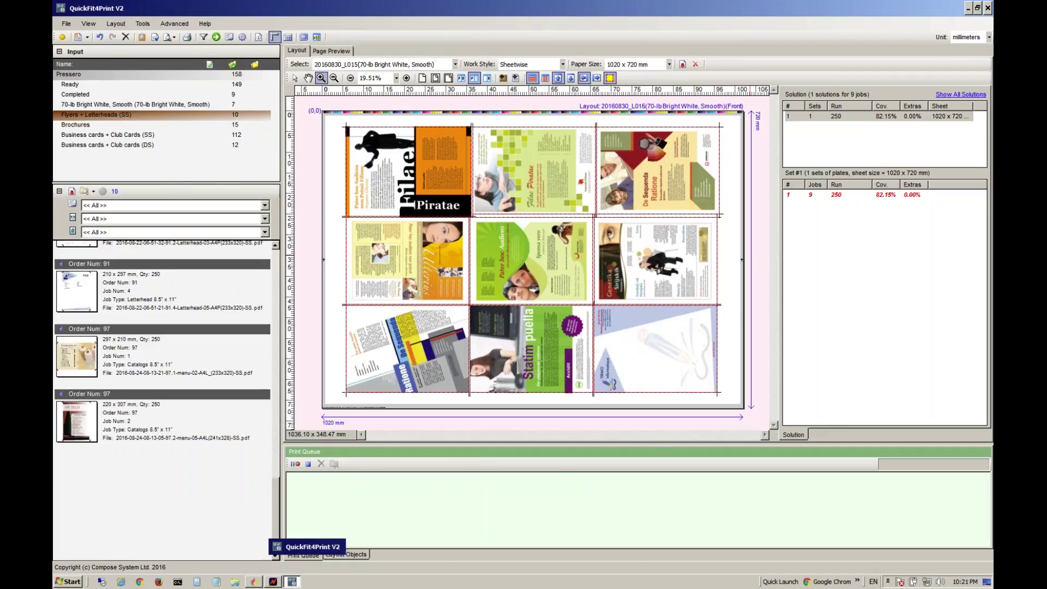
Step: Switch to the Pressero folder, open the job folder inside Quickfit Output, and widen the name column to show the full file names
click(968, 9)
double_click(964, 158)
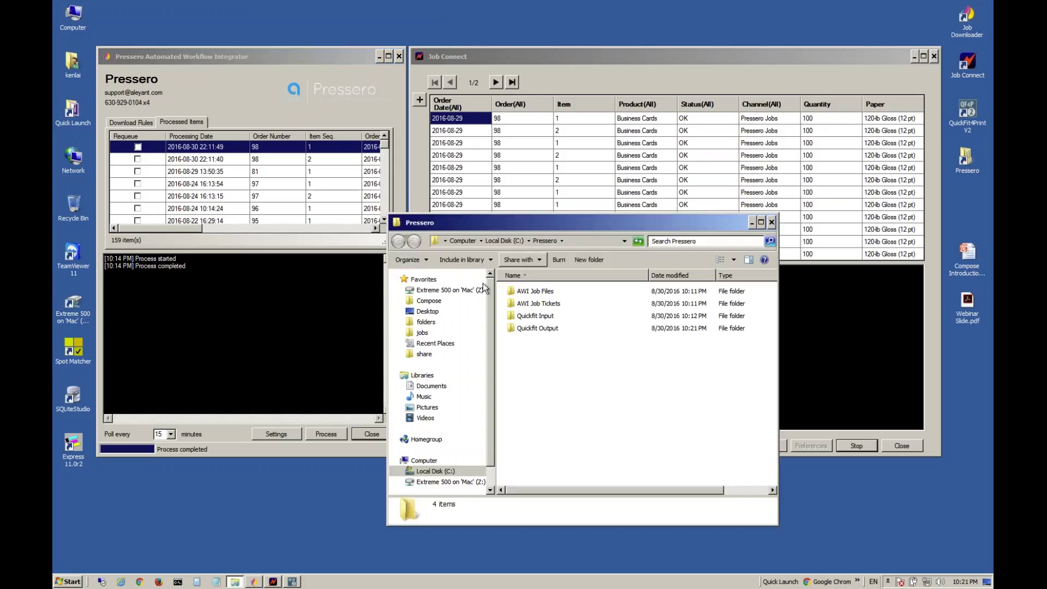
double_click(535, 327)
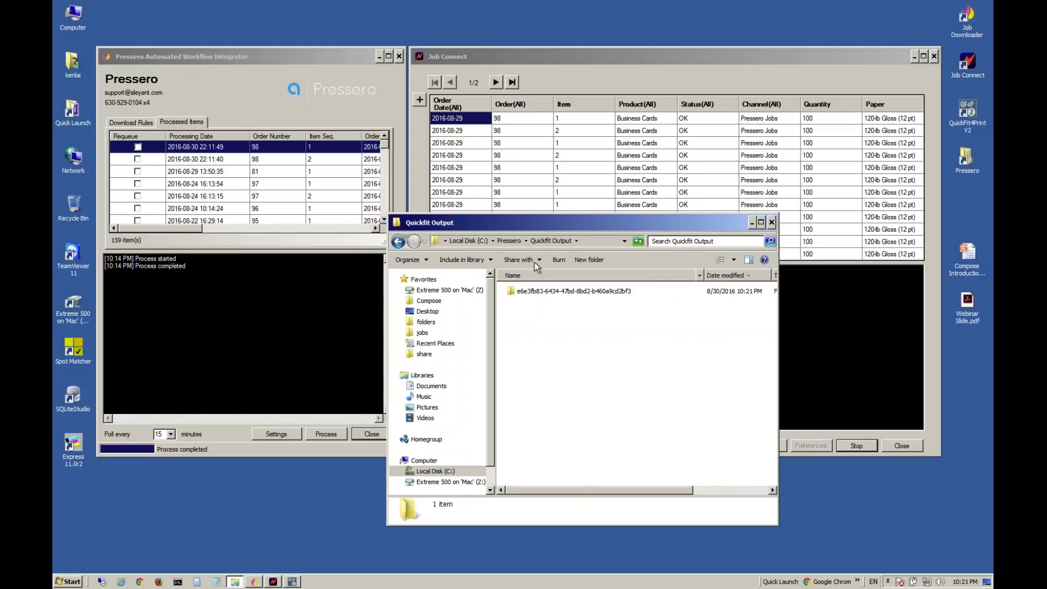
double_click(536, 291)
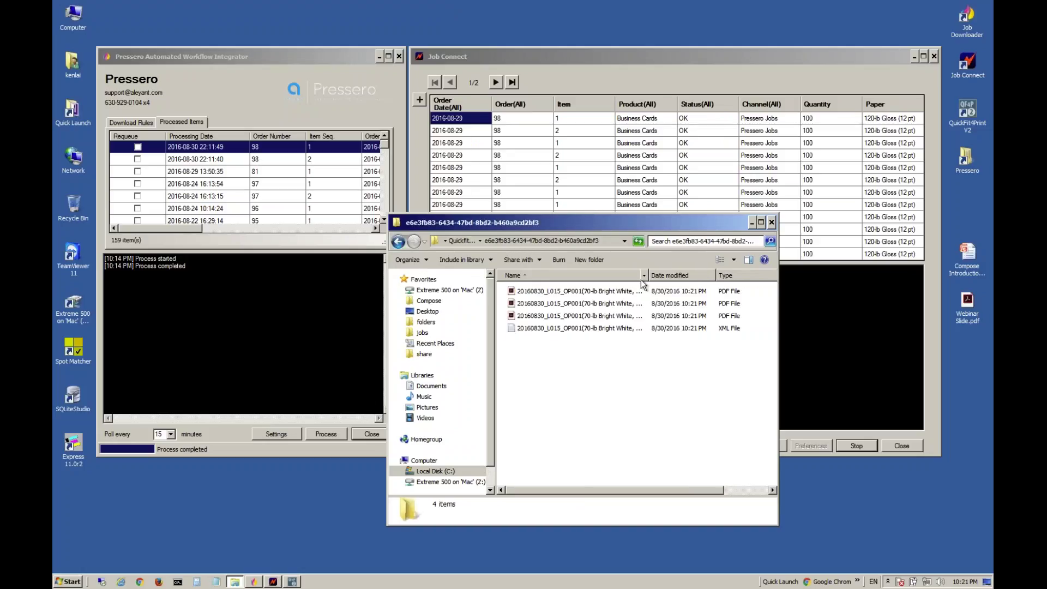
drag(648, 275, 729, 275)
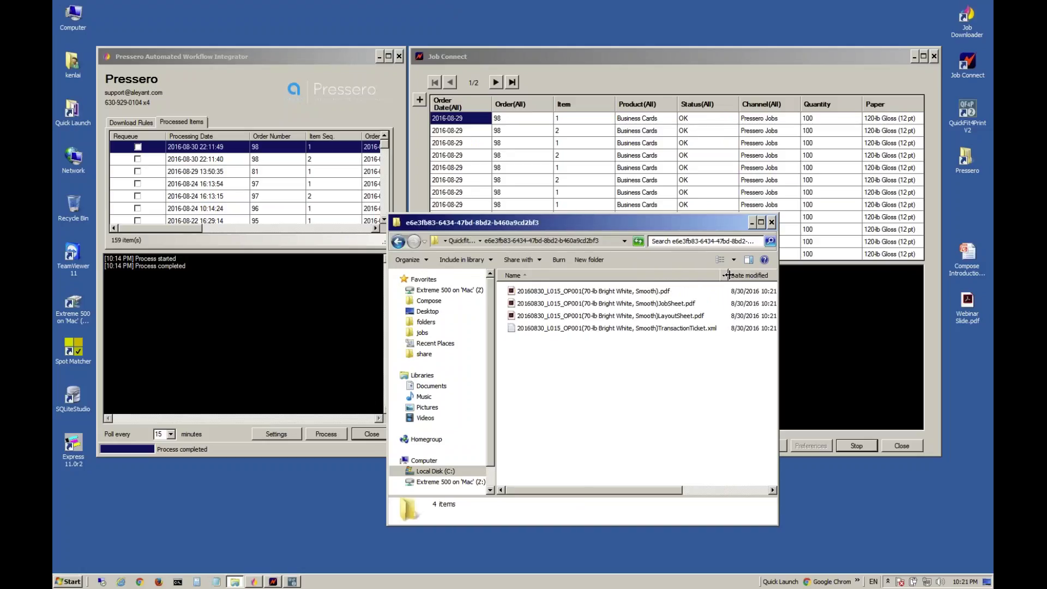
Step: View the imposed sheet 20160830_L015_OP001(70-lb Bright White, Smooth).pdf in Acrobat, and return to the output folder
click(630, 293)
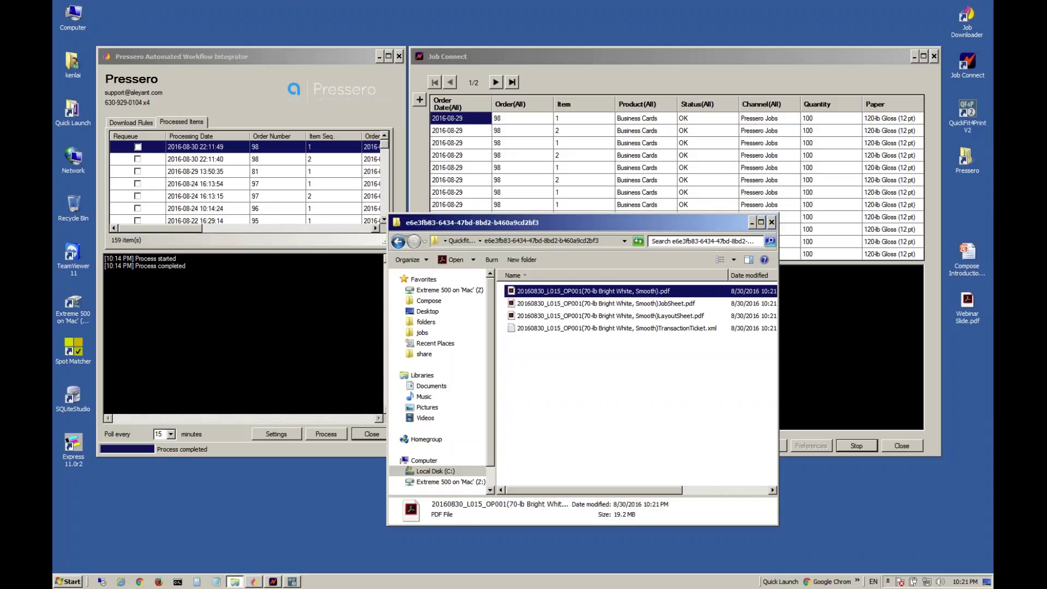
key(Return)
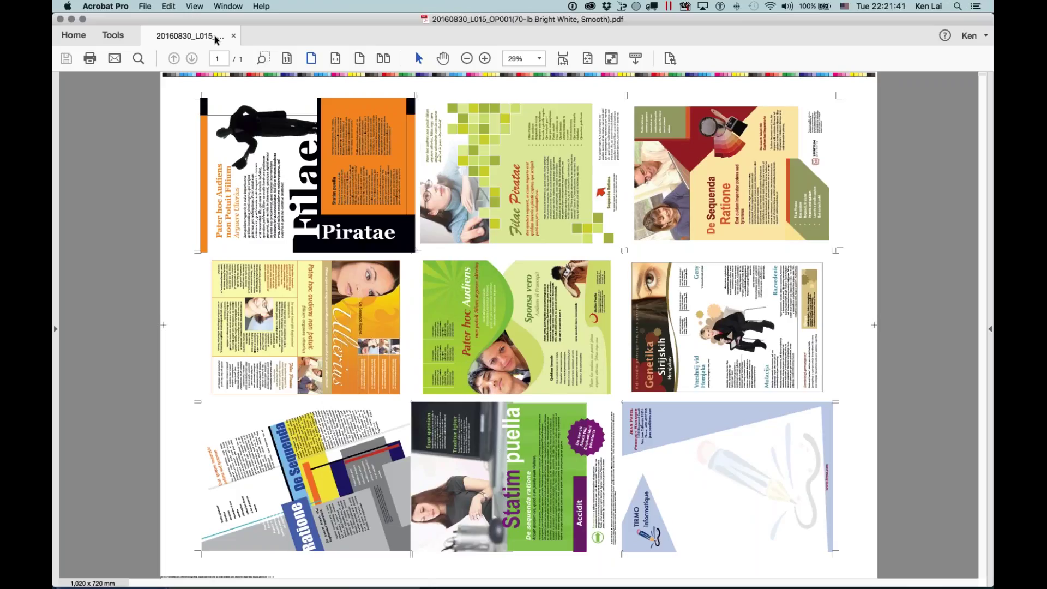
key(F11)
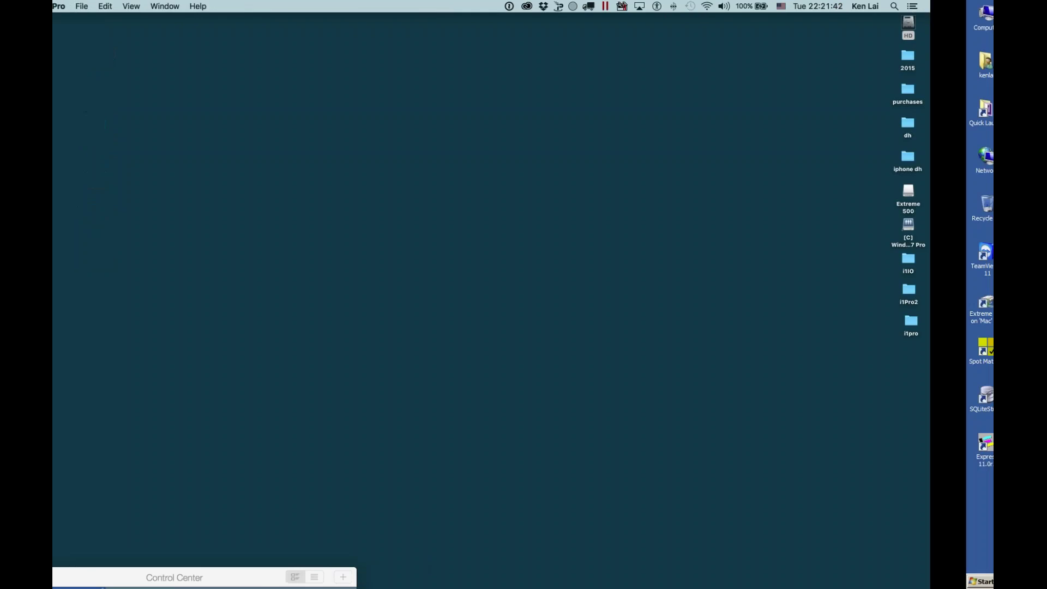
key(ctrl+Right)
Step: Open the JobSheet PDF, examine its print instructions and job table up close, and return to the output folder
double_click(612, 304)
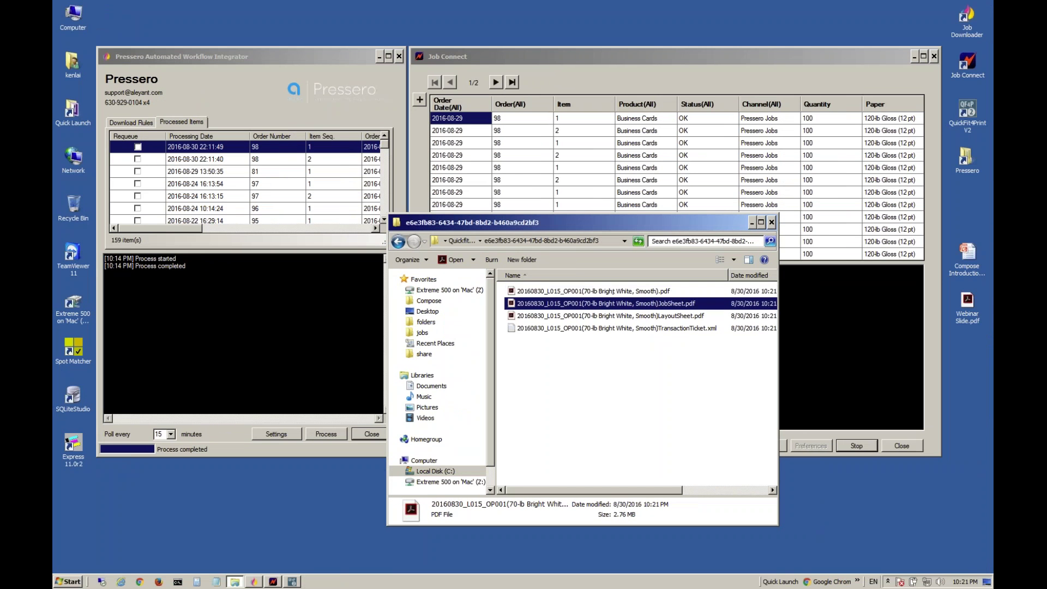
click(262, 58)
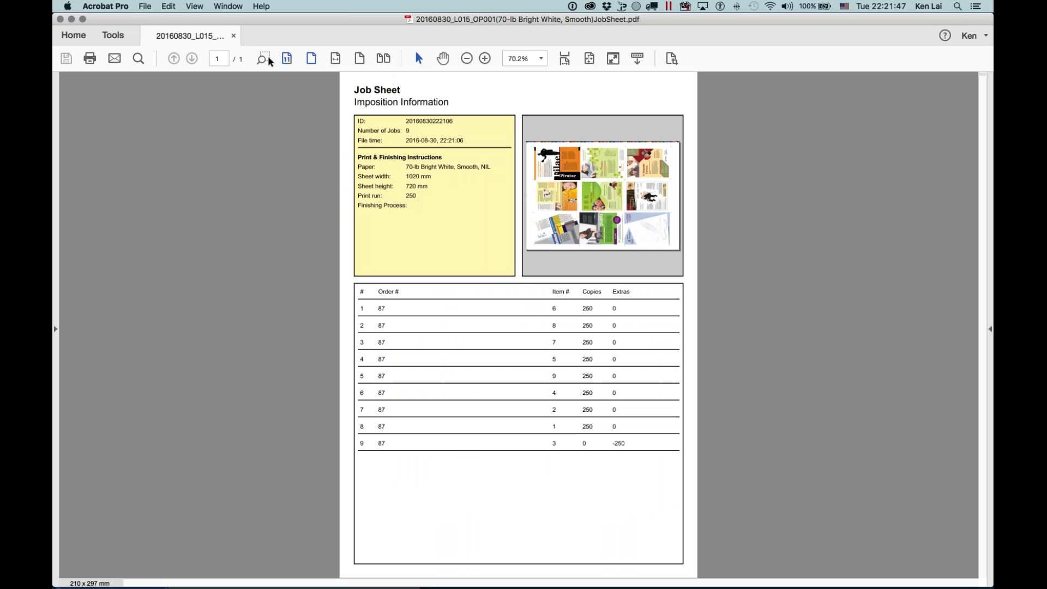
drag(475, 273, 533, 299)
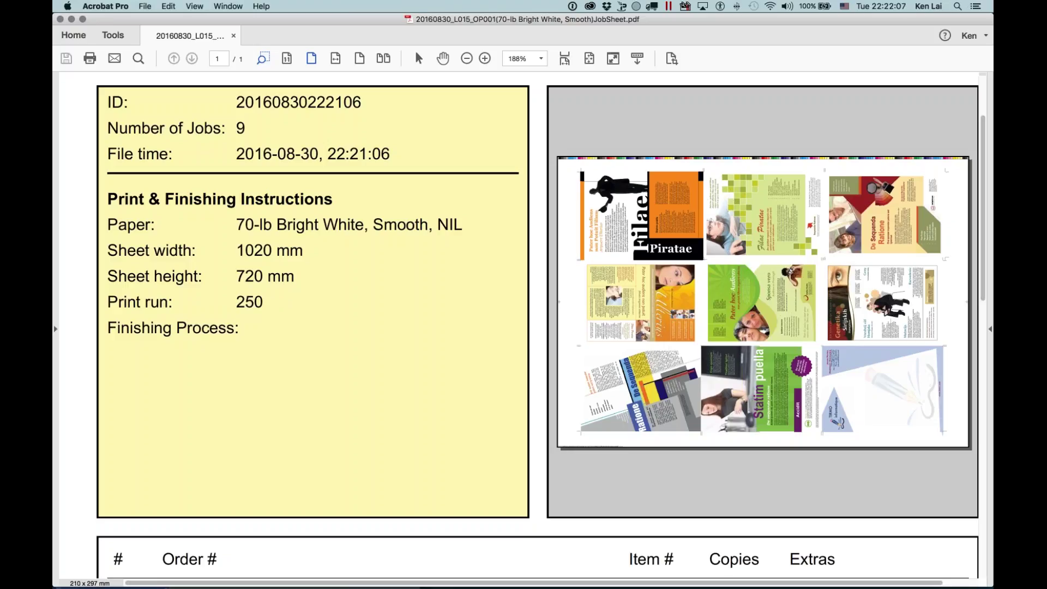
drag(985, 249, 981, 373)
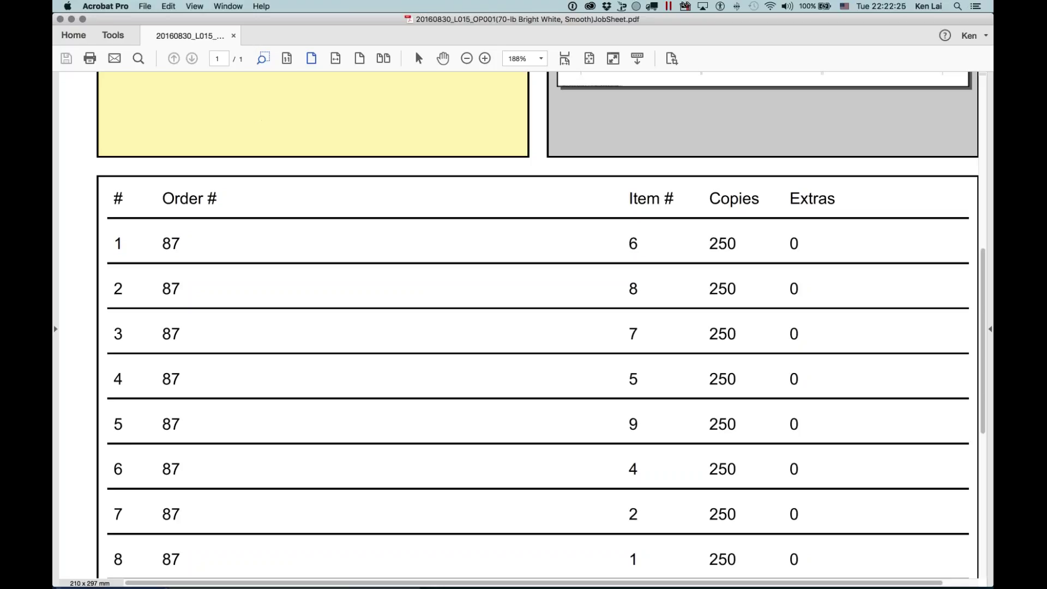
key(F11)
key(ctrl+Right)
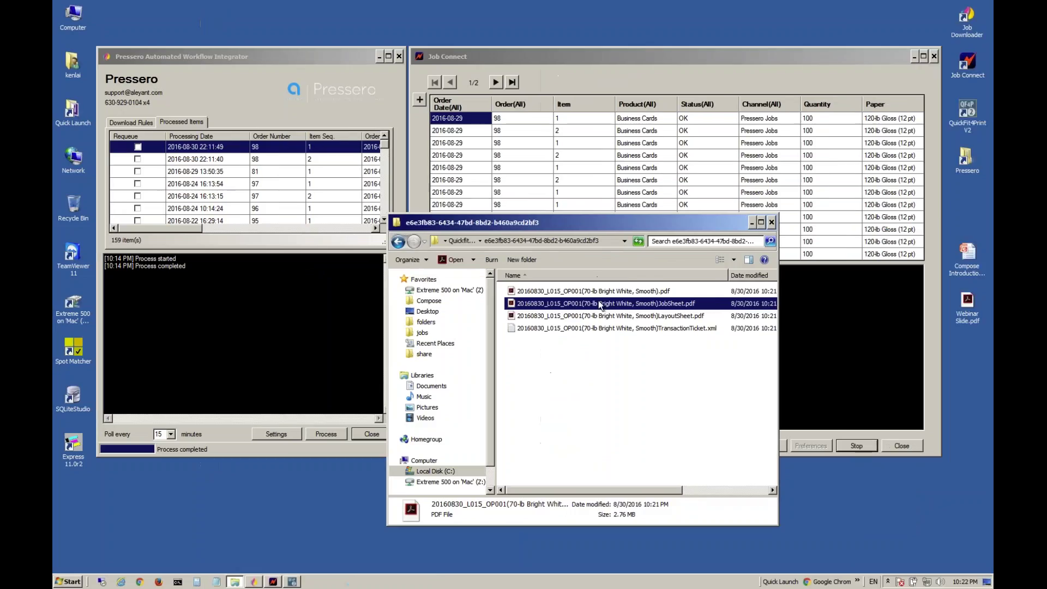
Step: Open the LayoutSheet PDF, examine the job details and QR code on the Flyer-06 job up close, and return to the output folder
click(603, 315)
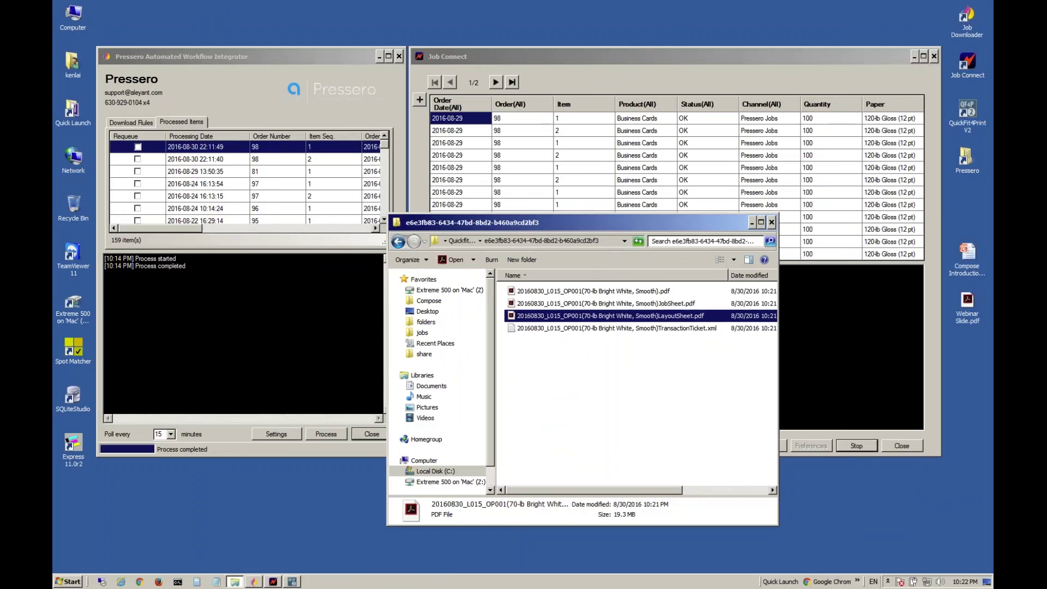
key(Return)
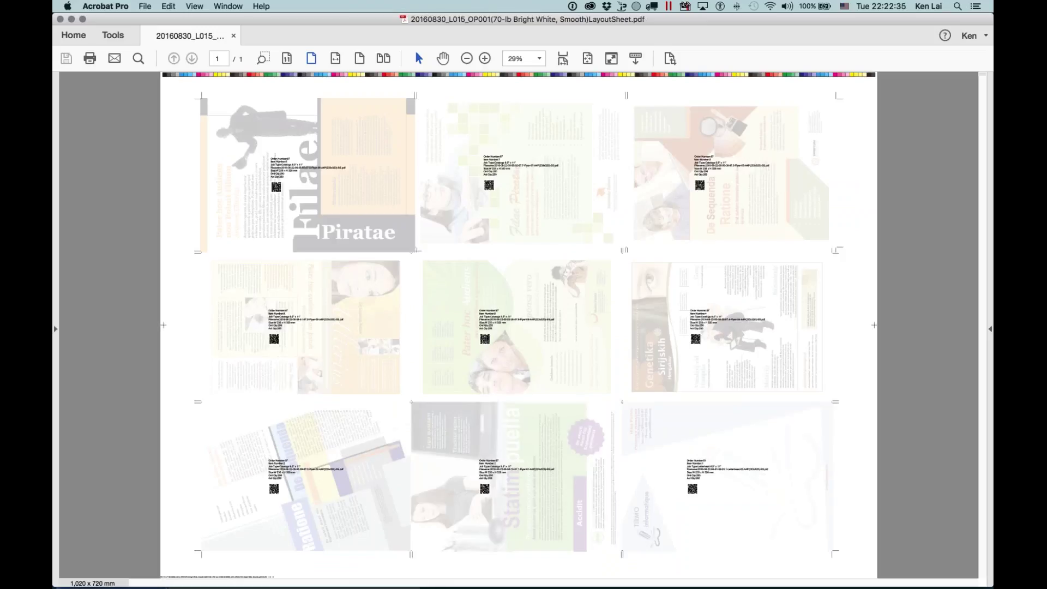
click(263, 58)
drag(261, 145, 354, 207)
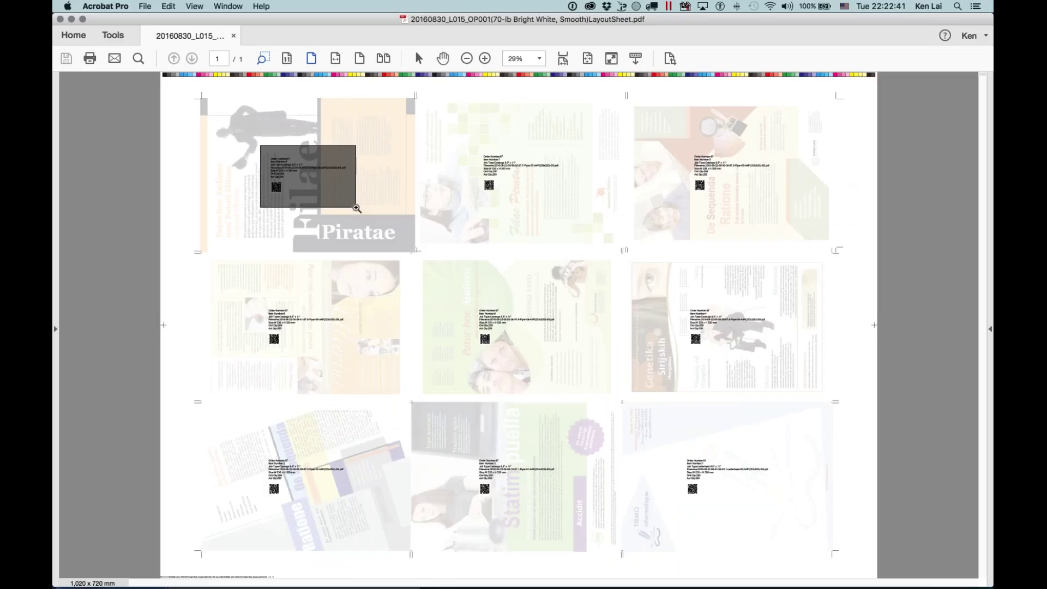
drag(357, 208, 356, 208)
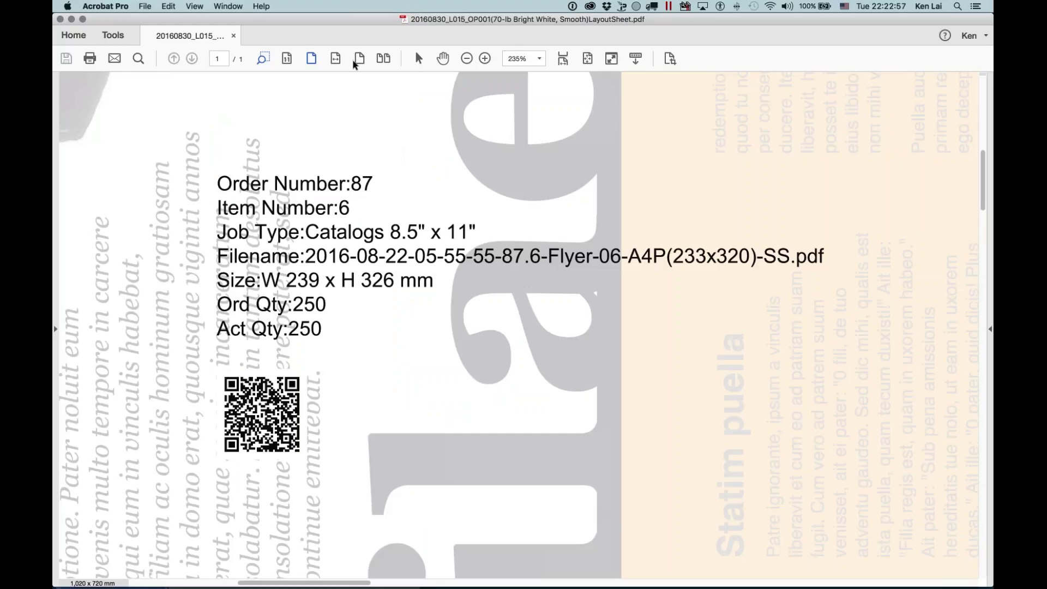
click(588, 58)
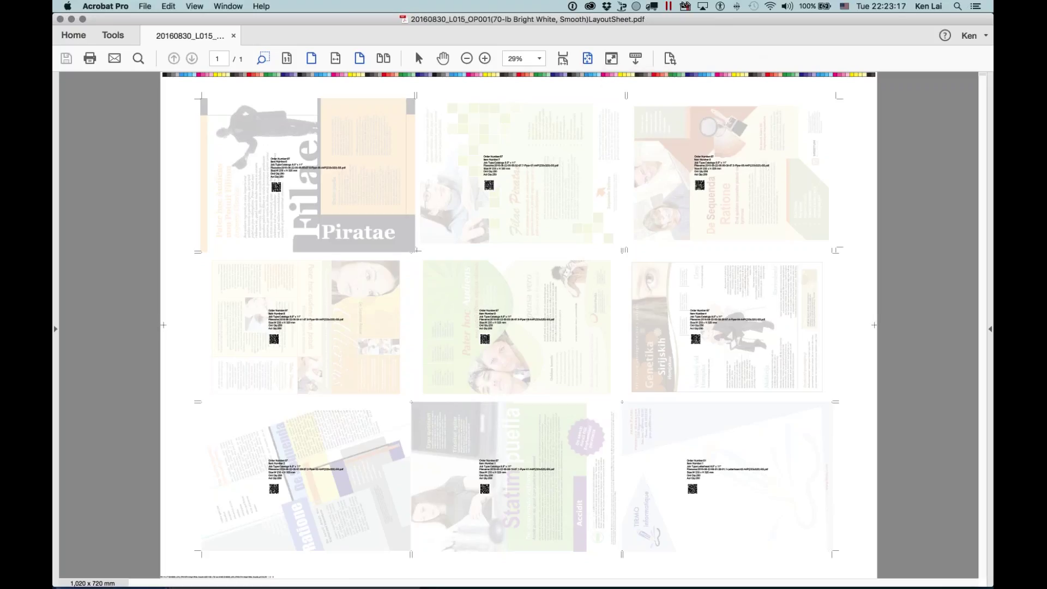
key(F11)
key(ctrl+Right)
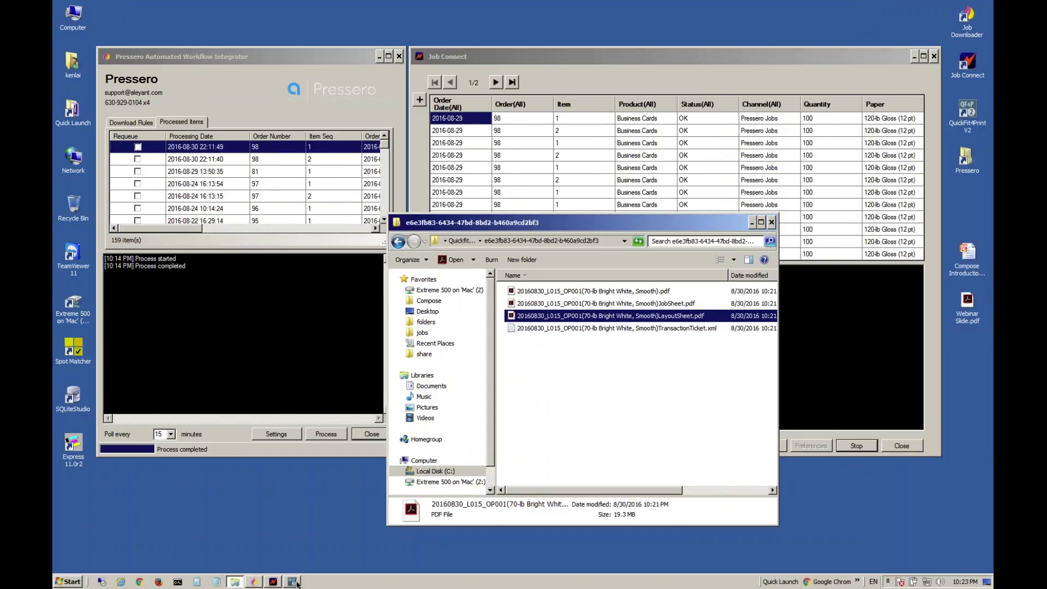
Step: Switch back to QuickFit4Print, list the completed jobs, and close the printed layout
click(292, 581)
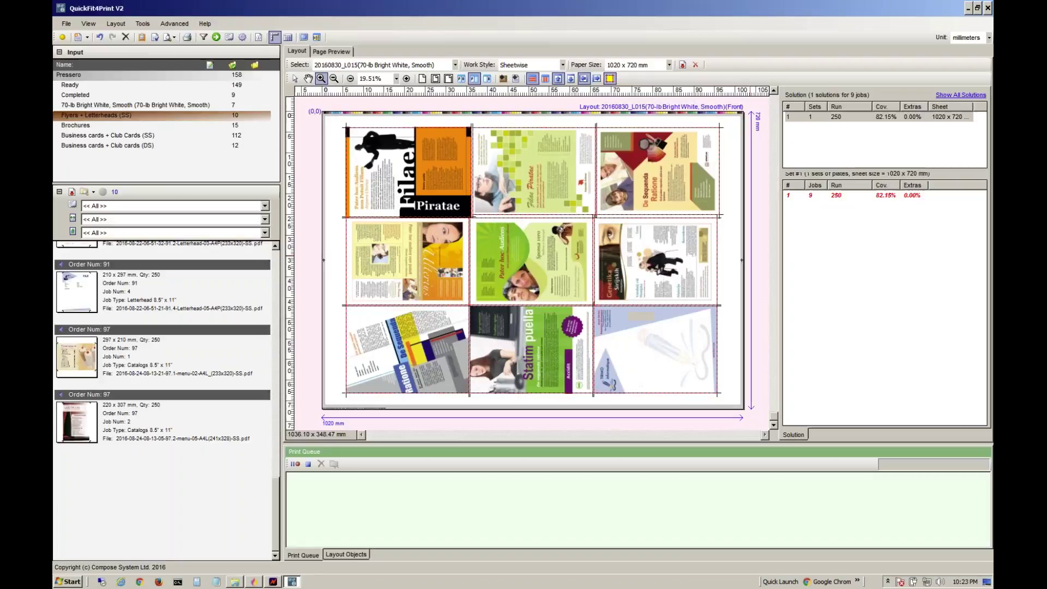
click(207, 96)
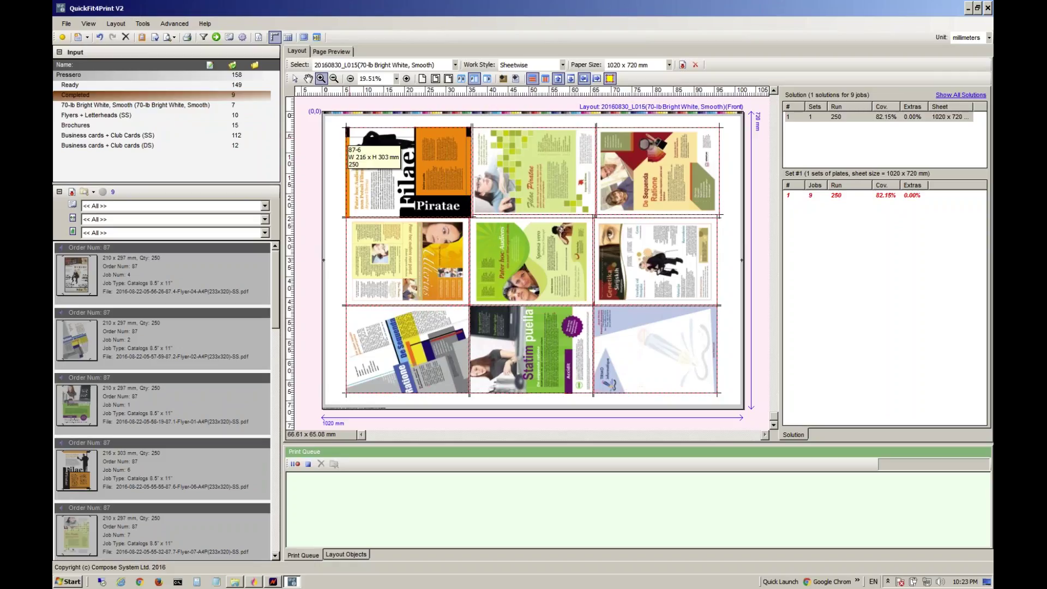
click(126, 37)
Step: Create a new layout on 70-lb Bright White, Smooth media with 1020 x 720 mm paper, keeping the suggested name
click(66, 24)
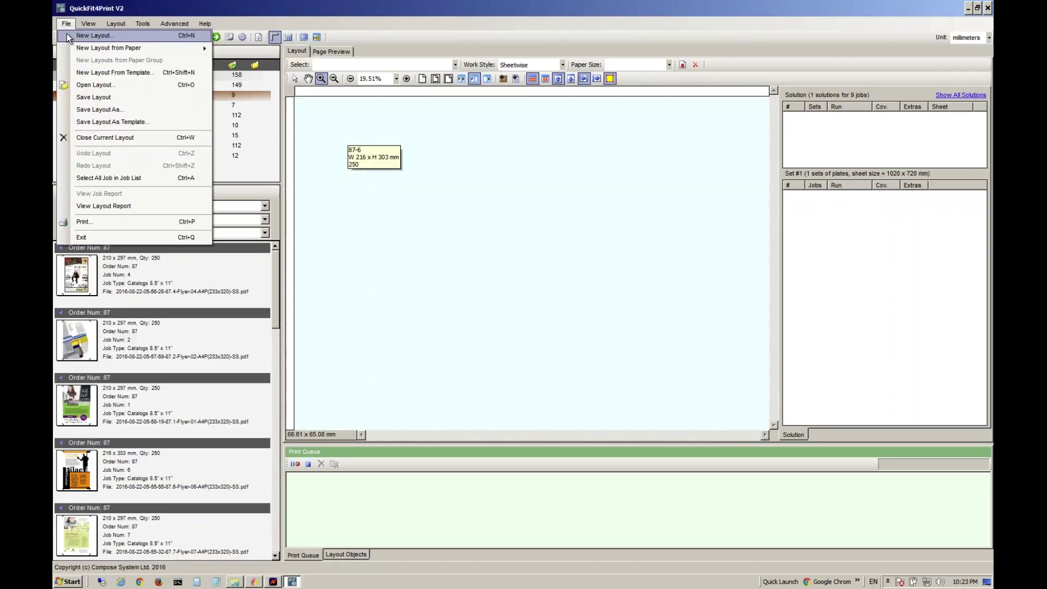
click(74, 35)
click(487, 218)
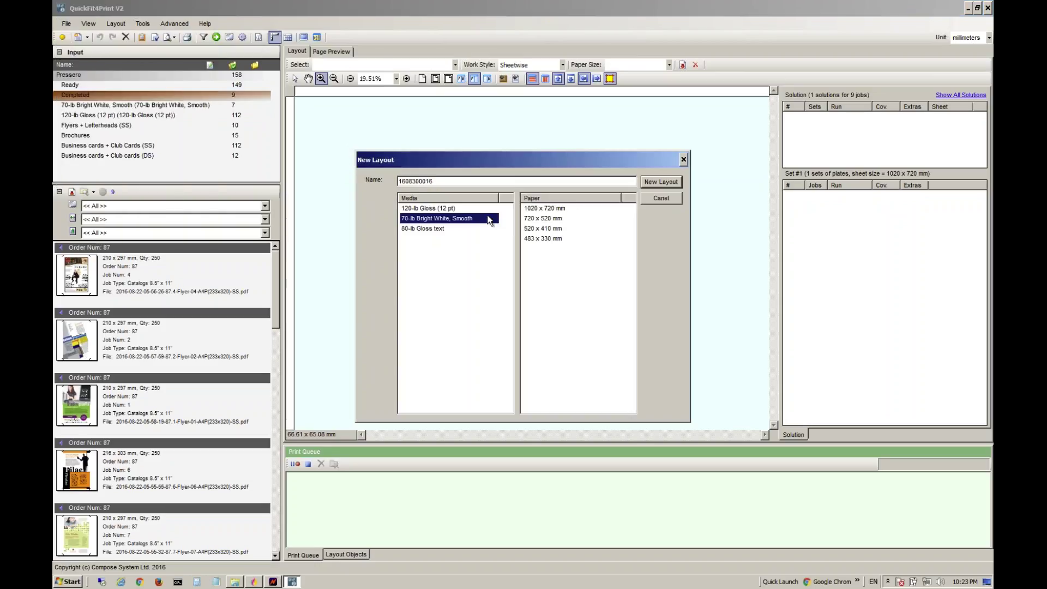
click(572, 208)
click(660, 181)
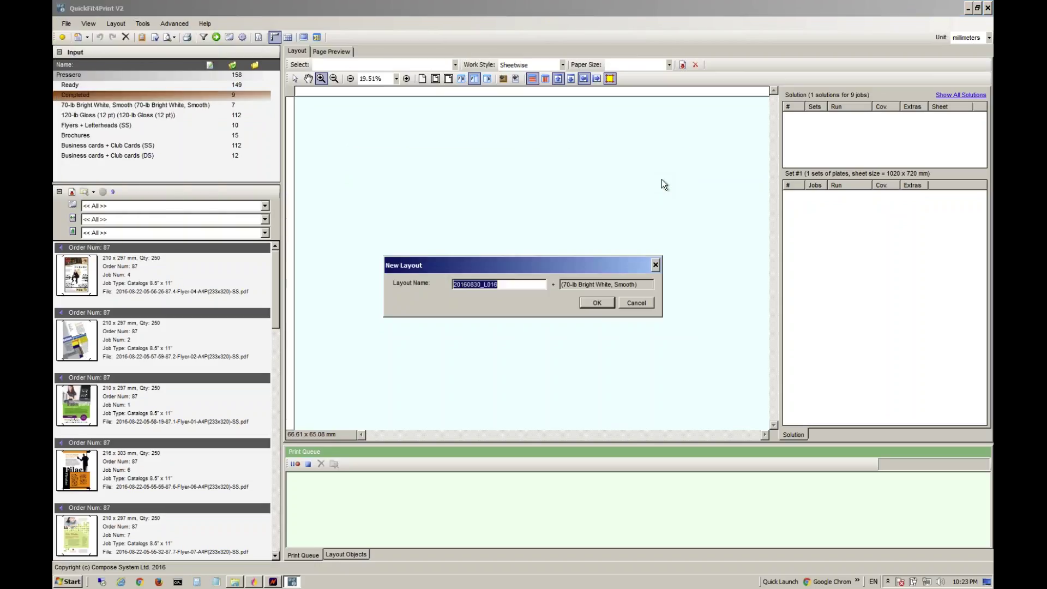
click(597, 303)
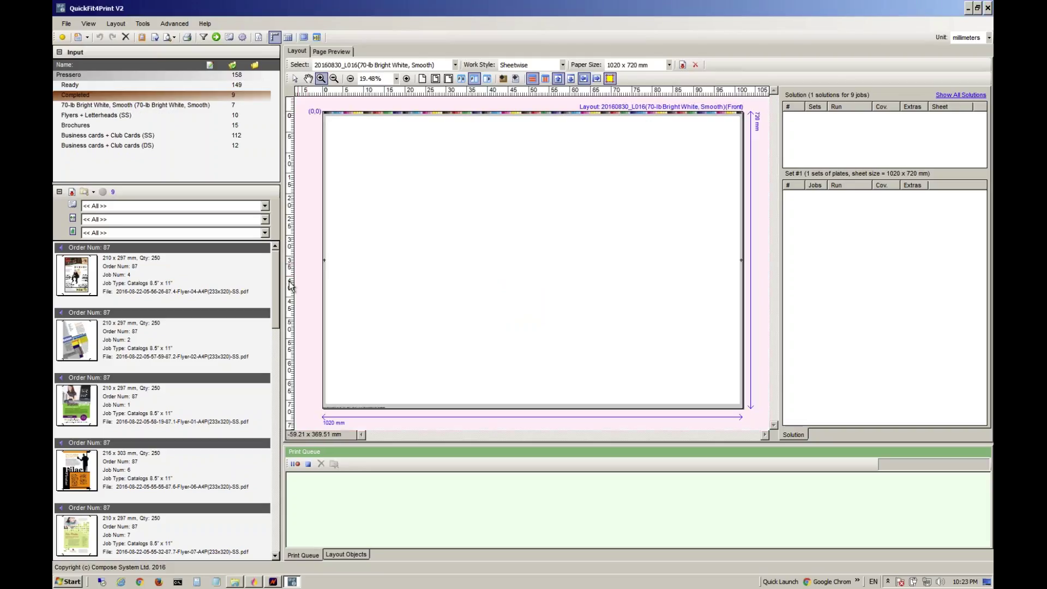
Step: Fill the empty sheet with the 210 x 297 mm Flyer-03 job from the Flyers + Letterheads (SS) list
click(227, 116)
click(219, 274)
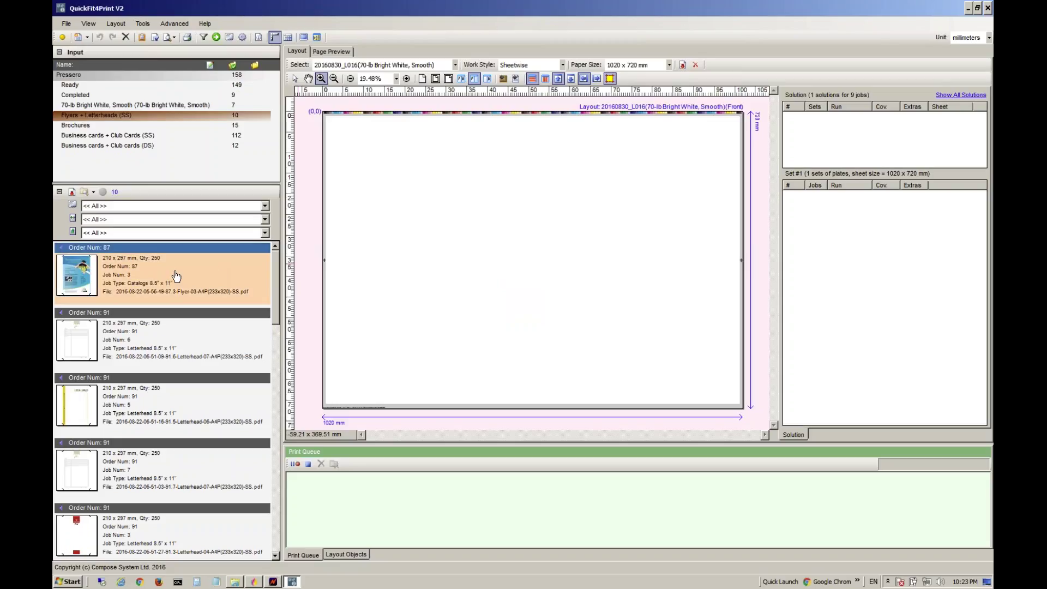
drag(175, 276, 493, 246)
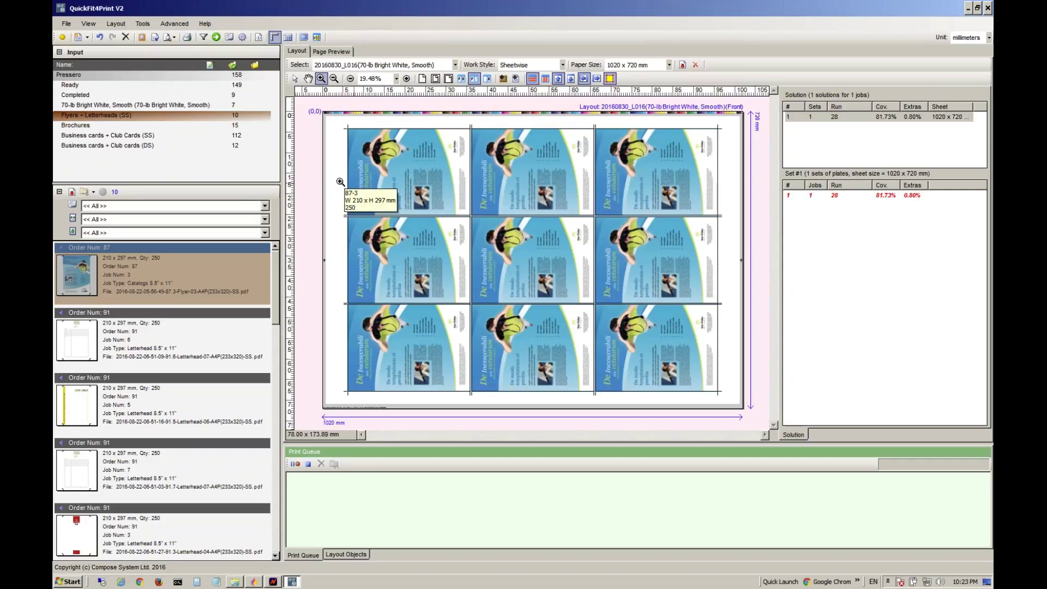
Step: Set the minimum vertical and horizontal space between jobs to 0 mm in the Flyer-03 layout's sheet setup
click(294, 78)
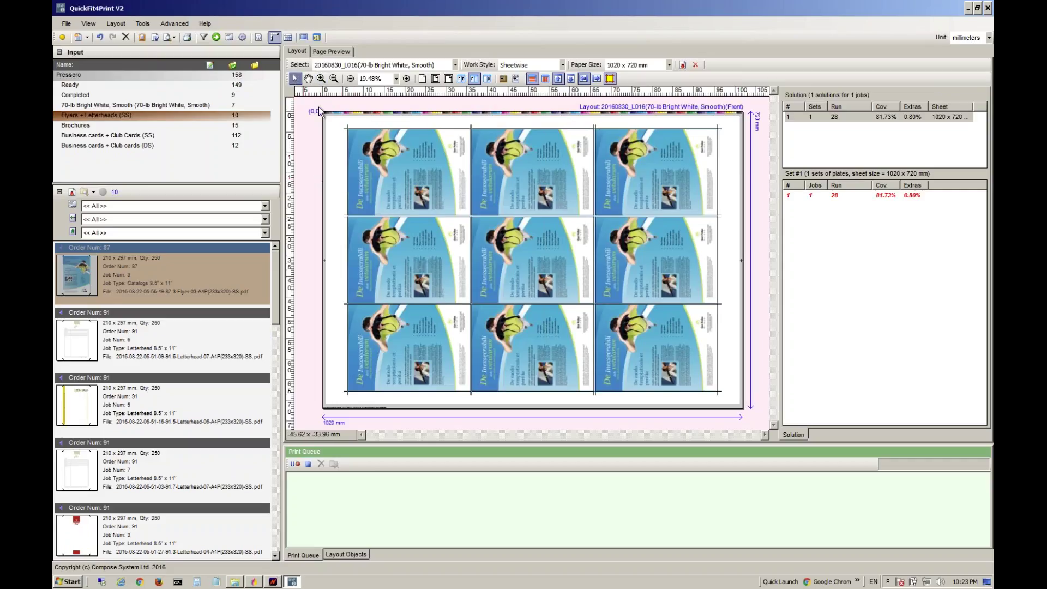
right_click(339, 148)
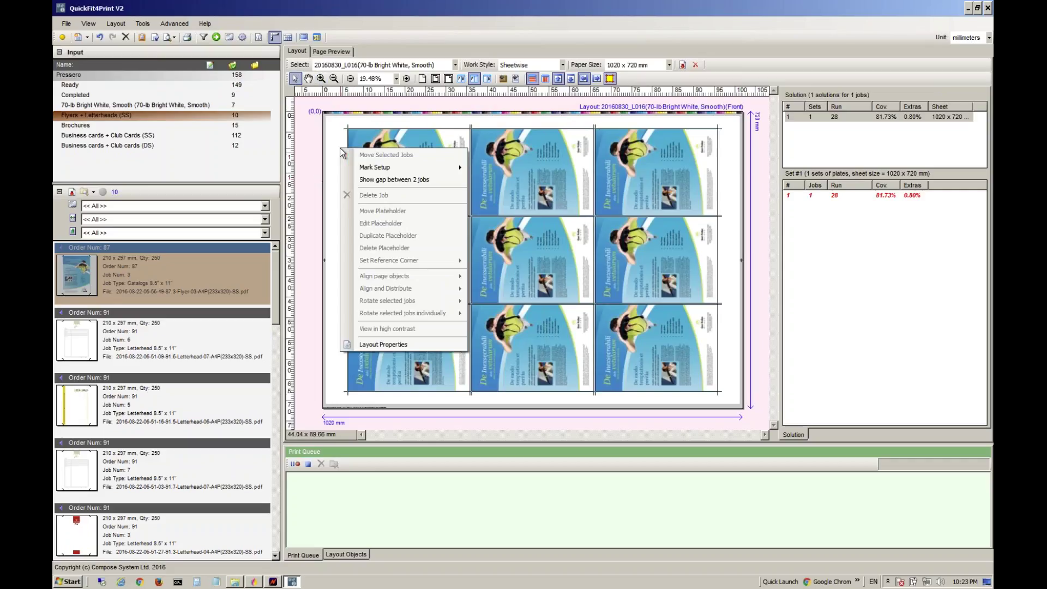
click(398, 342)
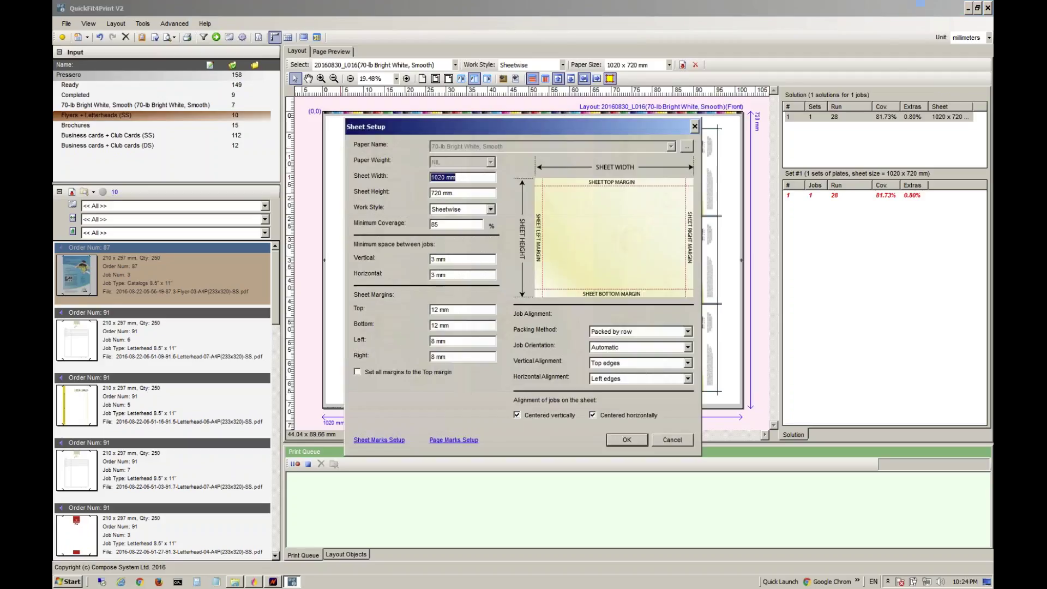
click(439, 259)
text(0)
key(Tab)
text(0)
click(467, 261)
drag(478, 126, 399, 125)
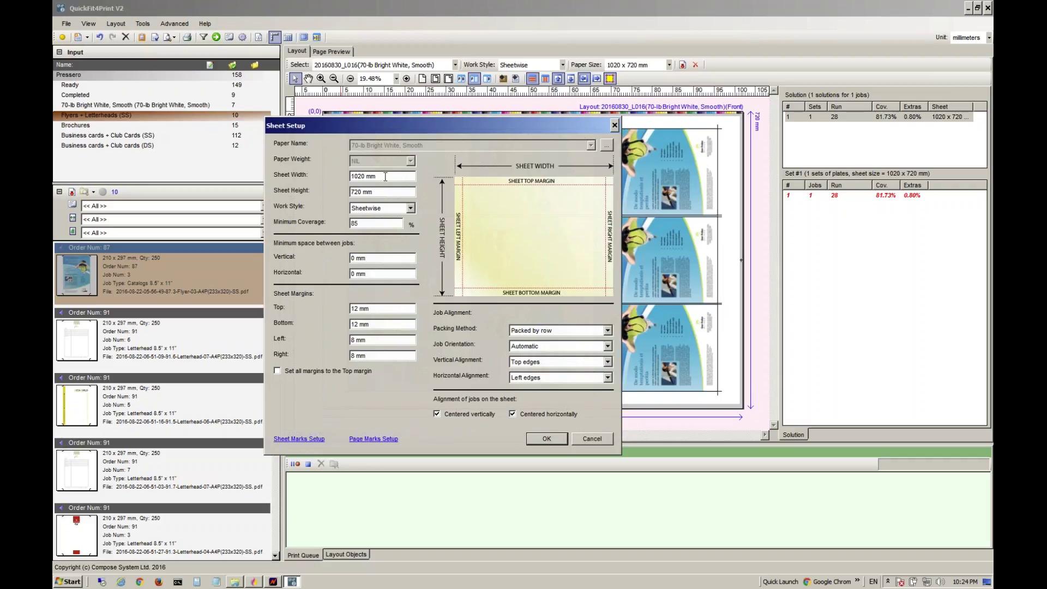
Step: Review the work style options, minimum coverage and sheet margins without changing them, and apply the sheet setup
click(407, 208)
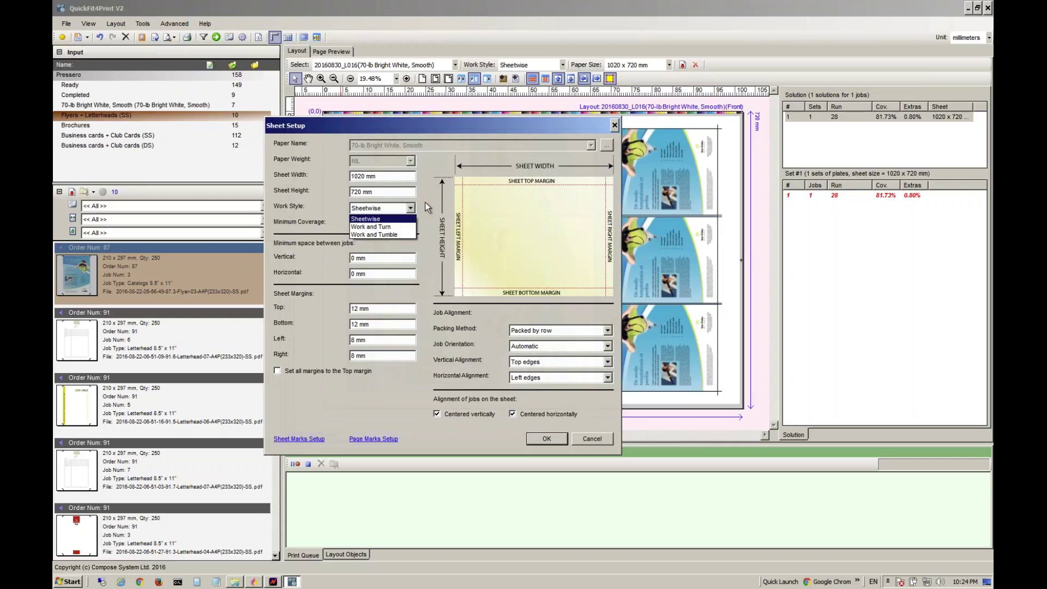
click(431, 202)
click(357, 223)
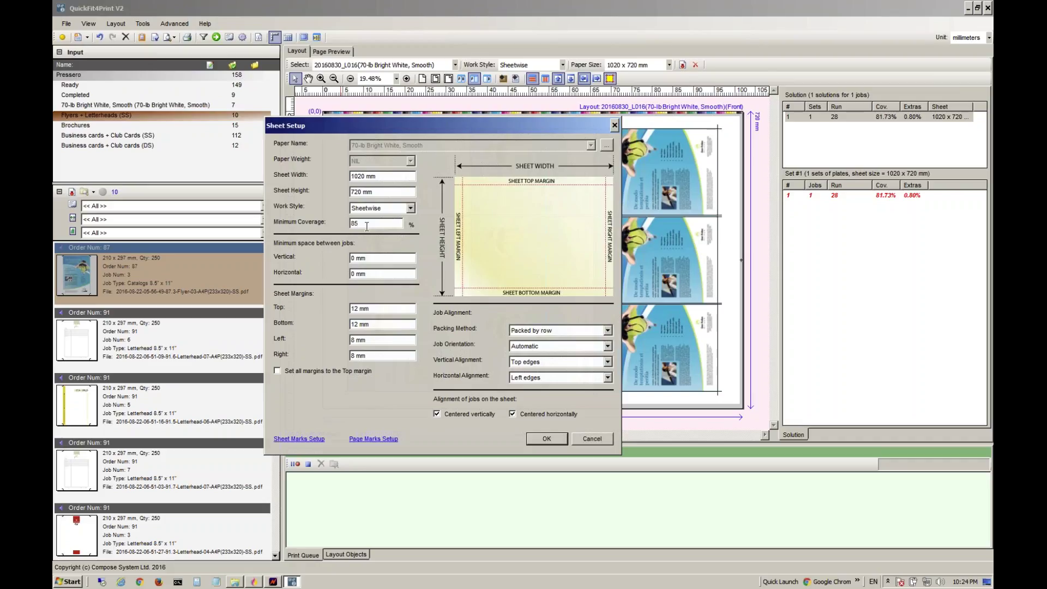
click(367, 226)
key(Tab)
click(386, 325)
click(546, 439)
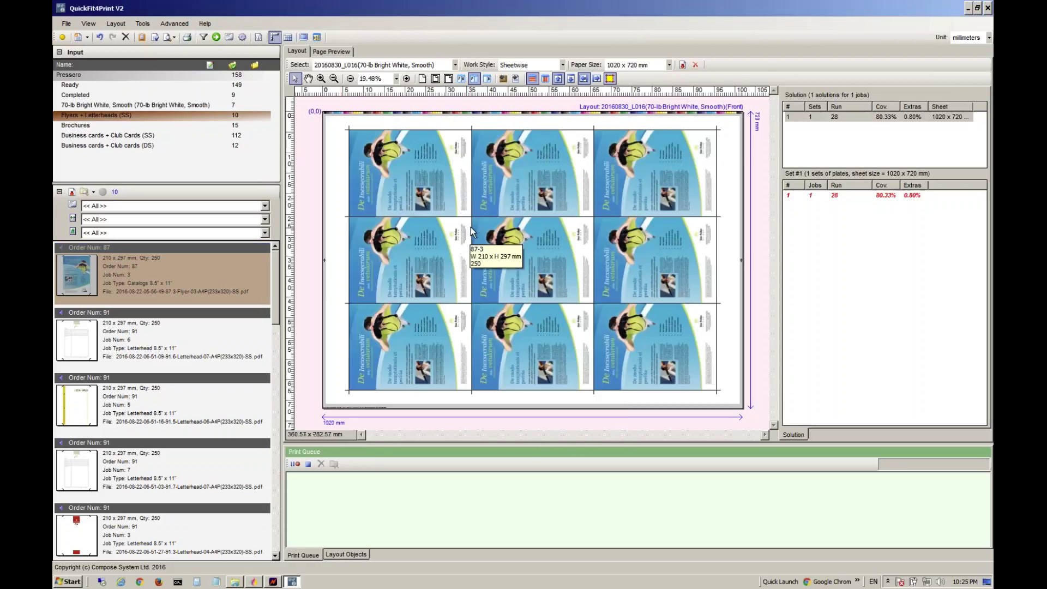
Step: Save the current layout as a template named T6
click(68, 25)
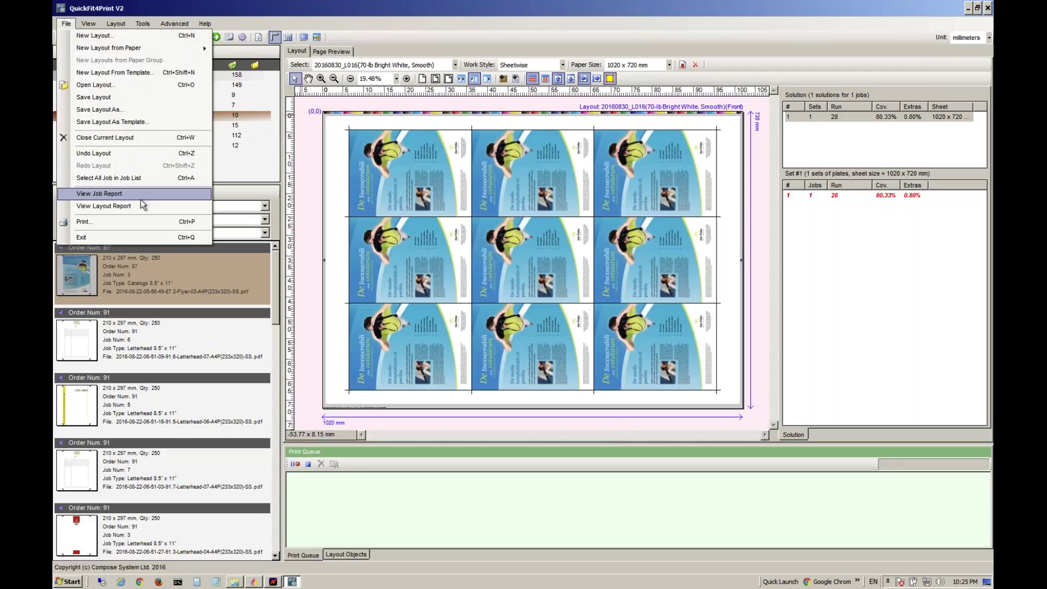
click(148, 122)
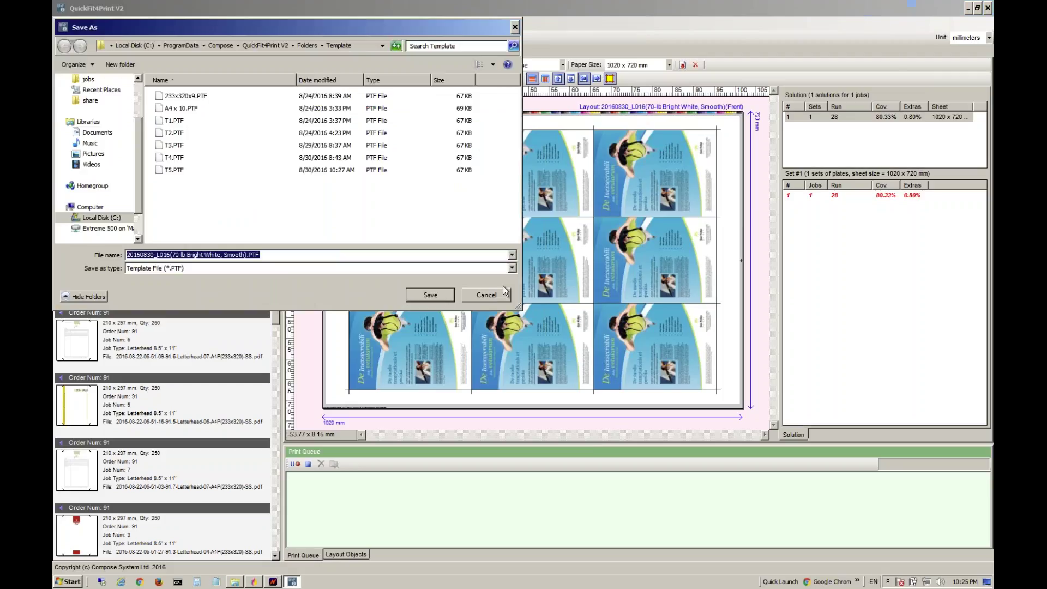
text(T6)
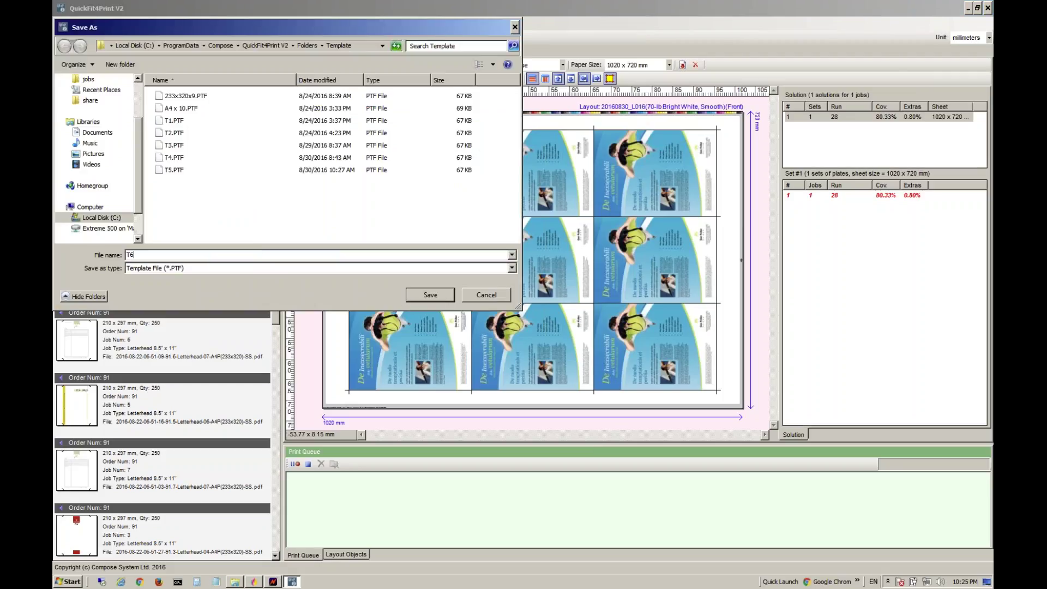
click(431, 296)
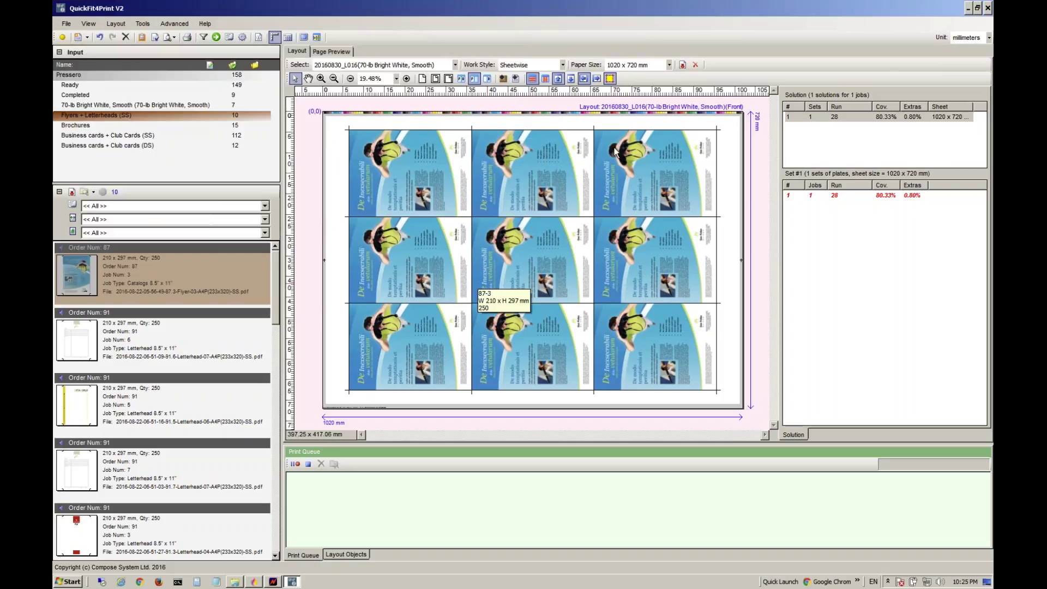
Step: Close the current layout and create a new one from template T6, keeping the suggested layout name
click(126, 36)
click(67, 25)
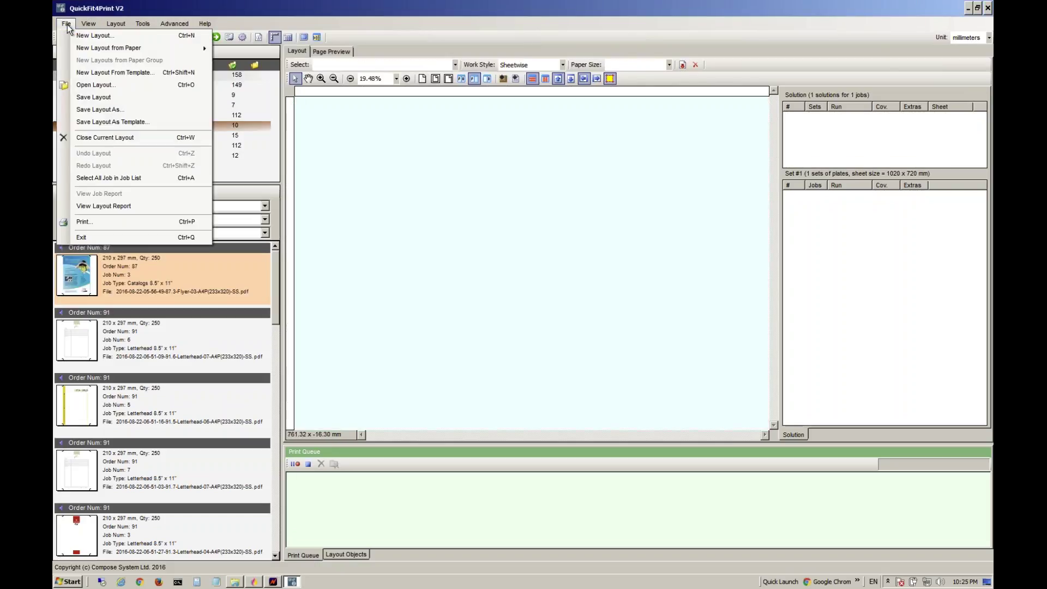
click(115, 74)
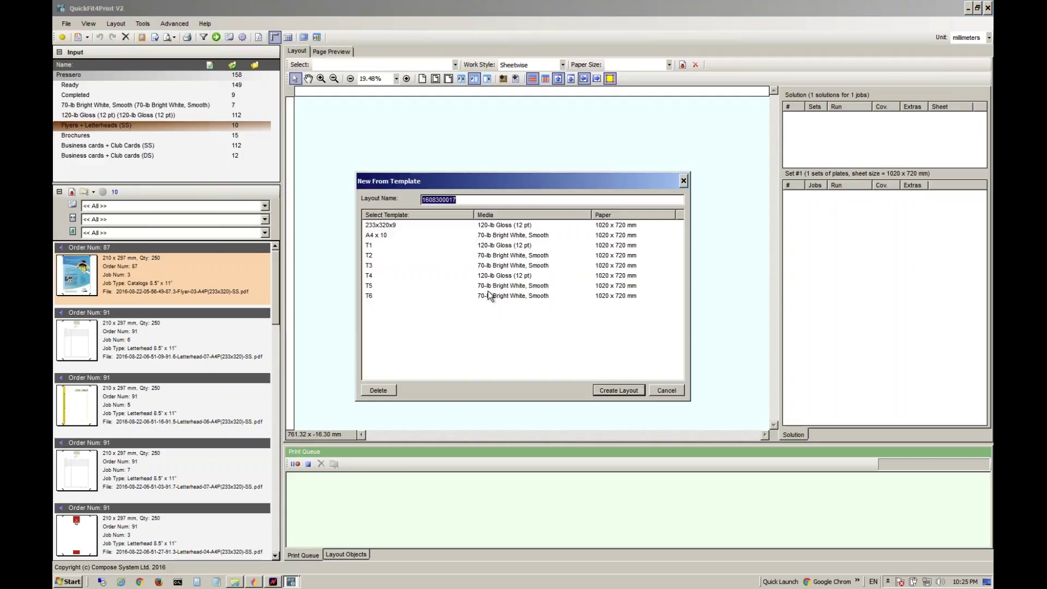
click(487, 294)
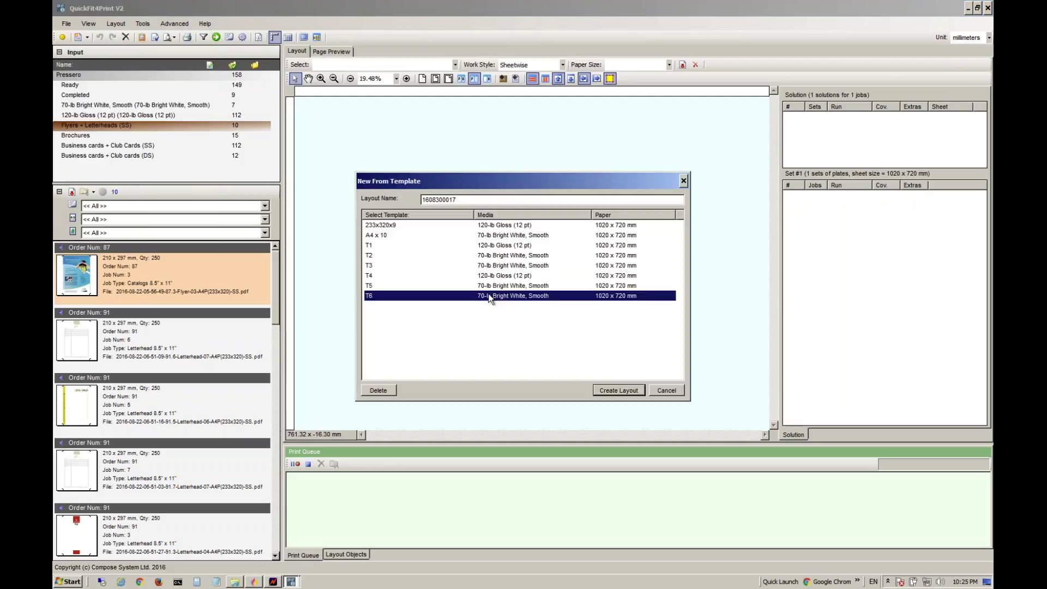
click(616, 389)
click(593, 301)
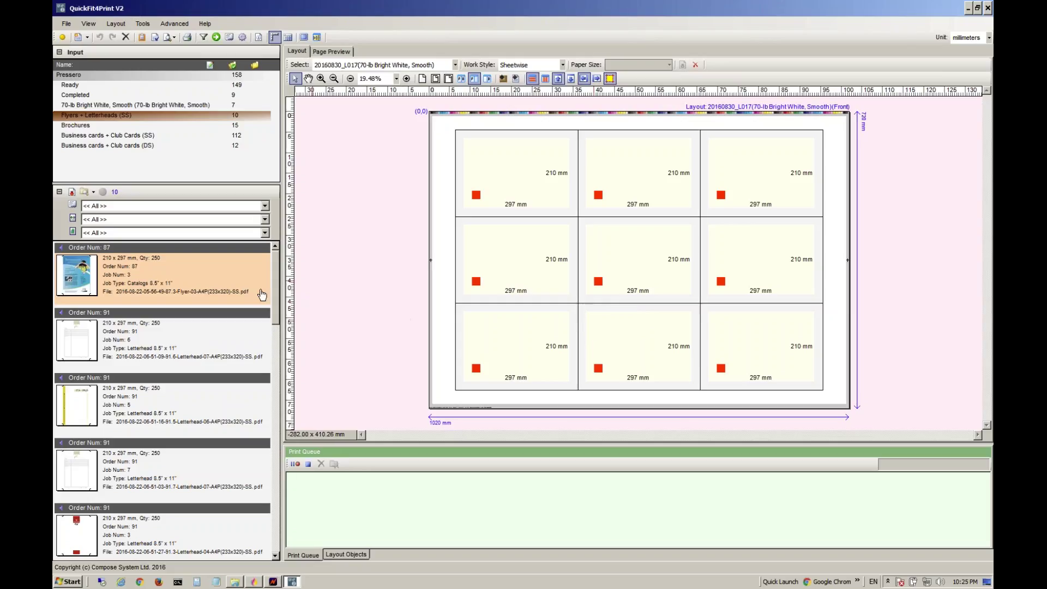
Step: Select the 210 x 297 mm jobs from Flyer-03 through Letterhead-05 and place them together in the template's placeholders
drag(276, 374, 268, 520)
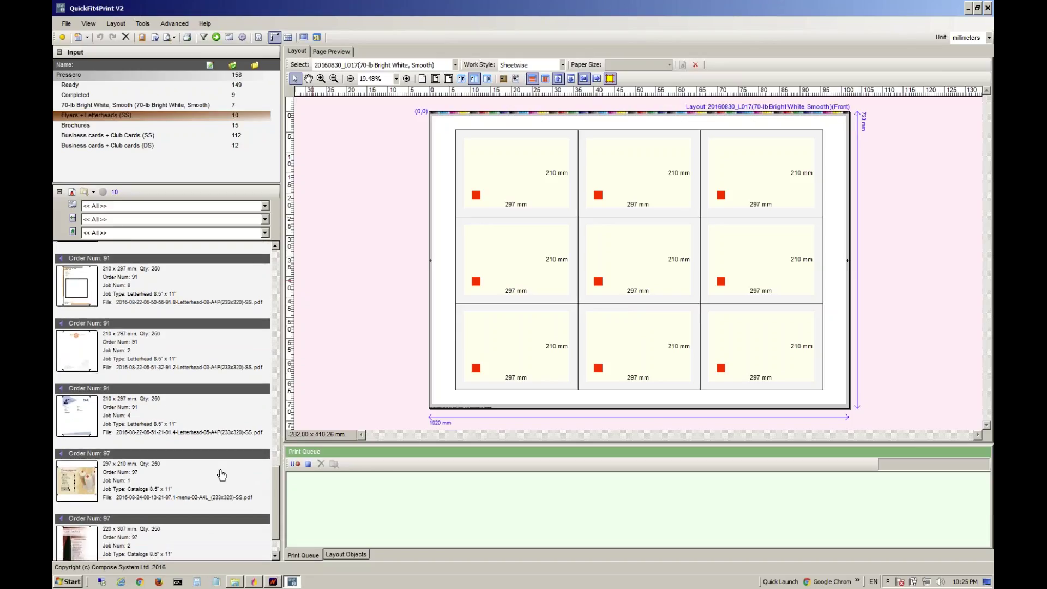
shift+click(203, 432)
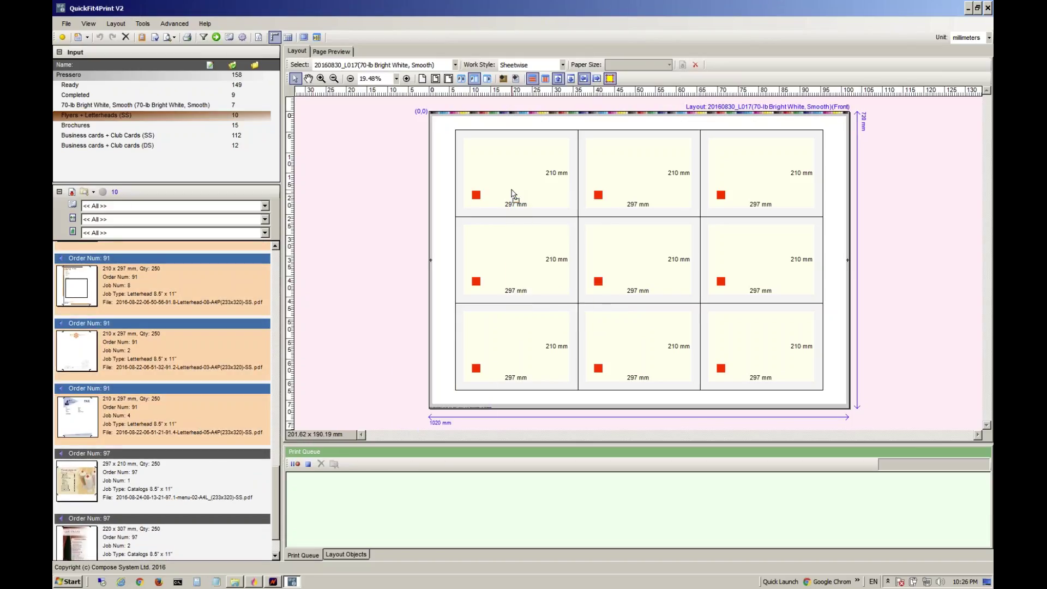
drag(512, 194, 513, 194)
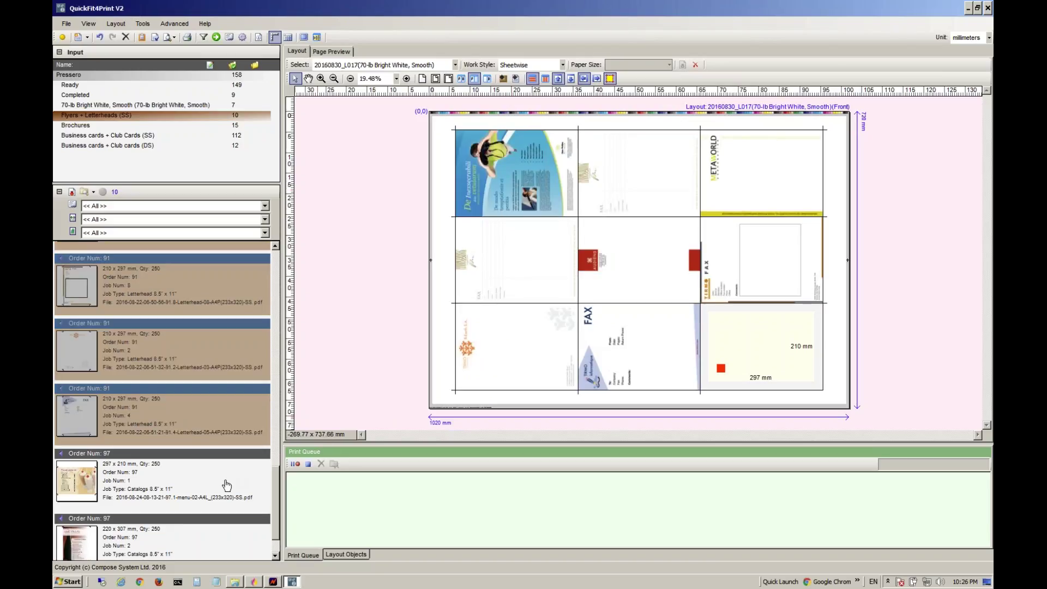
Step: Try to place the 220 x 307 mm menu-05 job in the last empty placeholder, and check its size in the job list
drag(226, 525, 788, 344)
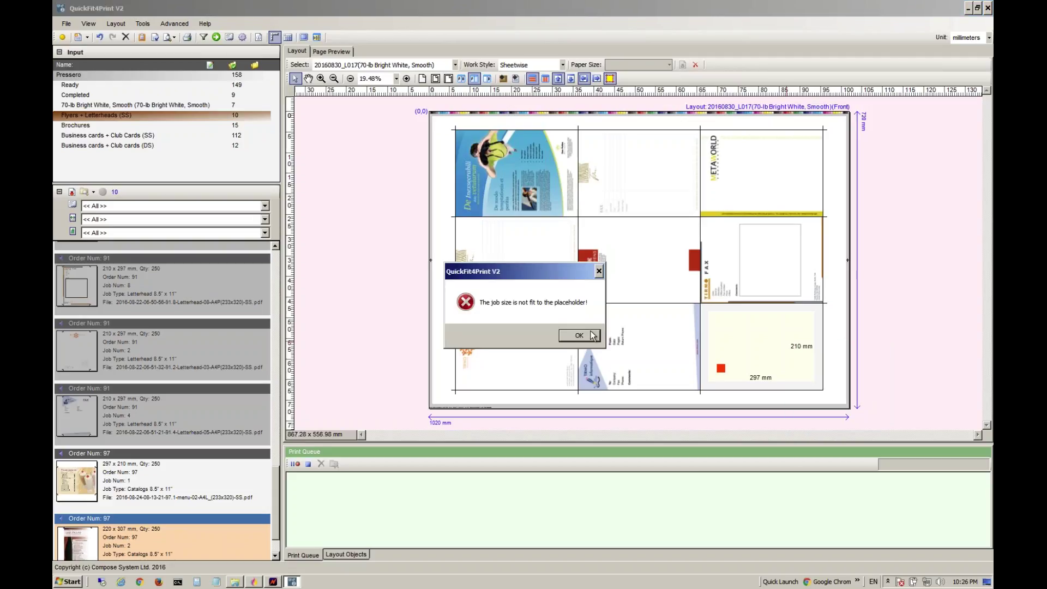
click(593, 335)
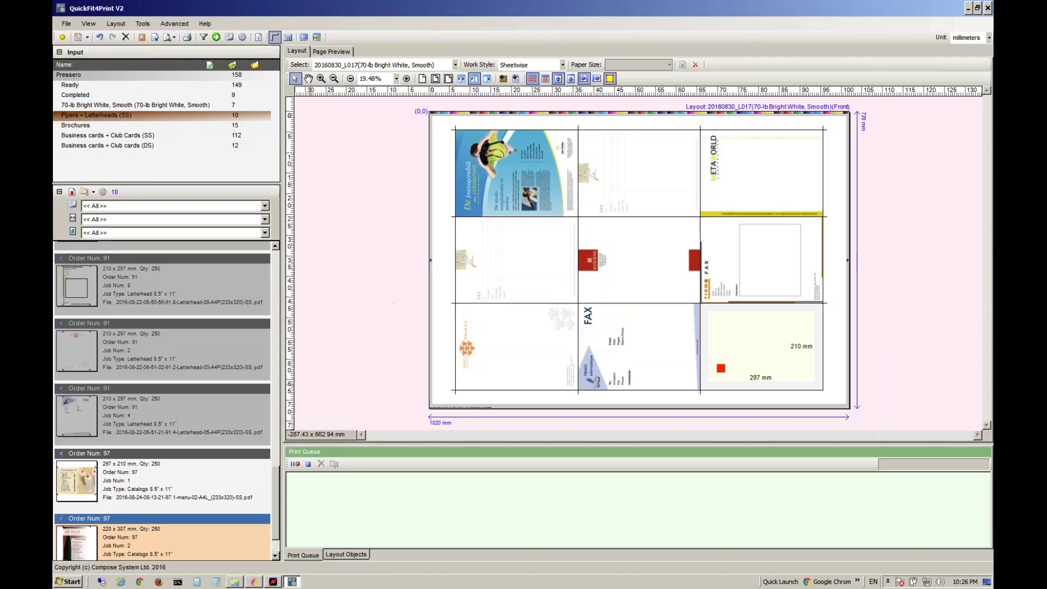
scroll(251, 529, down, 1)
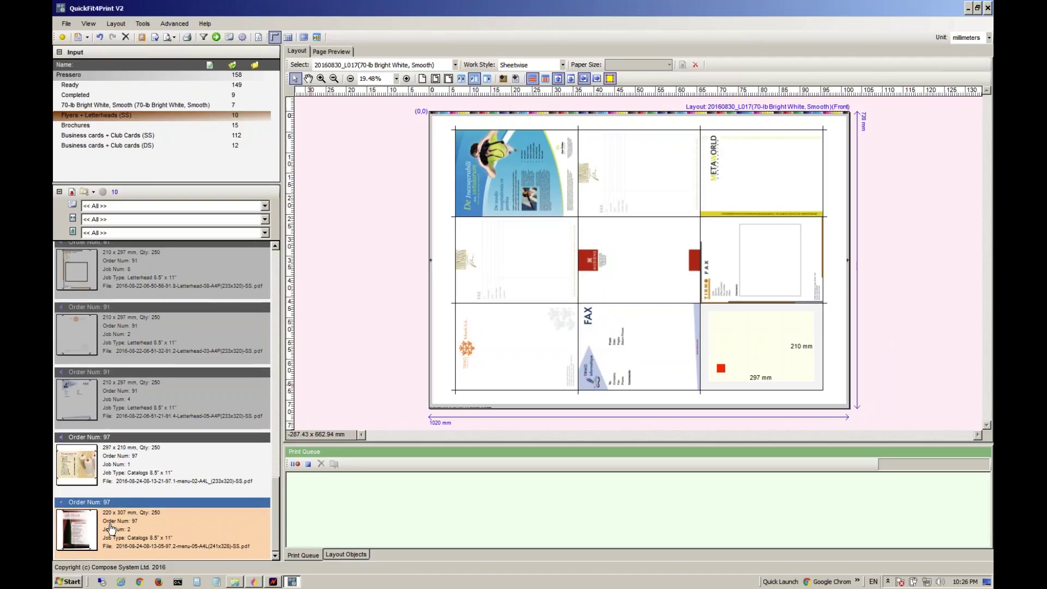
key(alt)
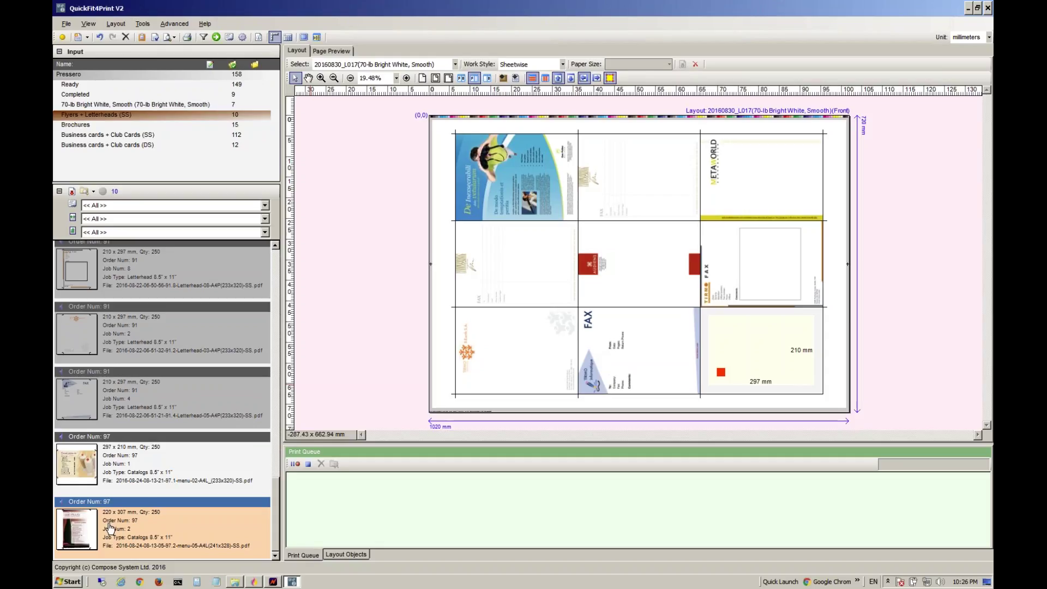
key(alt)
Step: Place the 297 x 210 mm menu-02 job in the last empty placeholder and print the layout
click(163, 466)
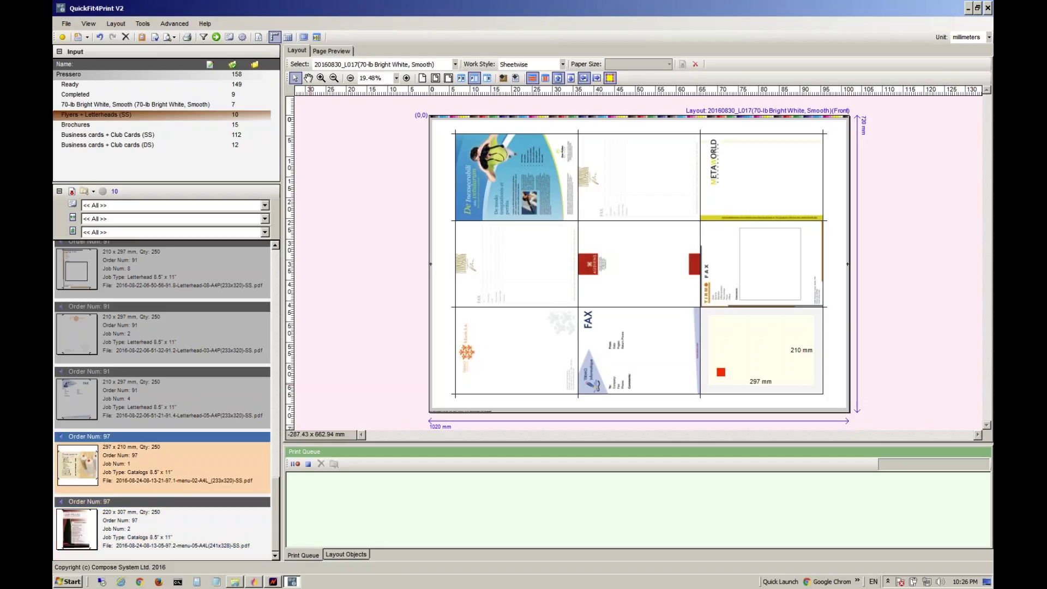
drag(164, 466, 771, 325)
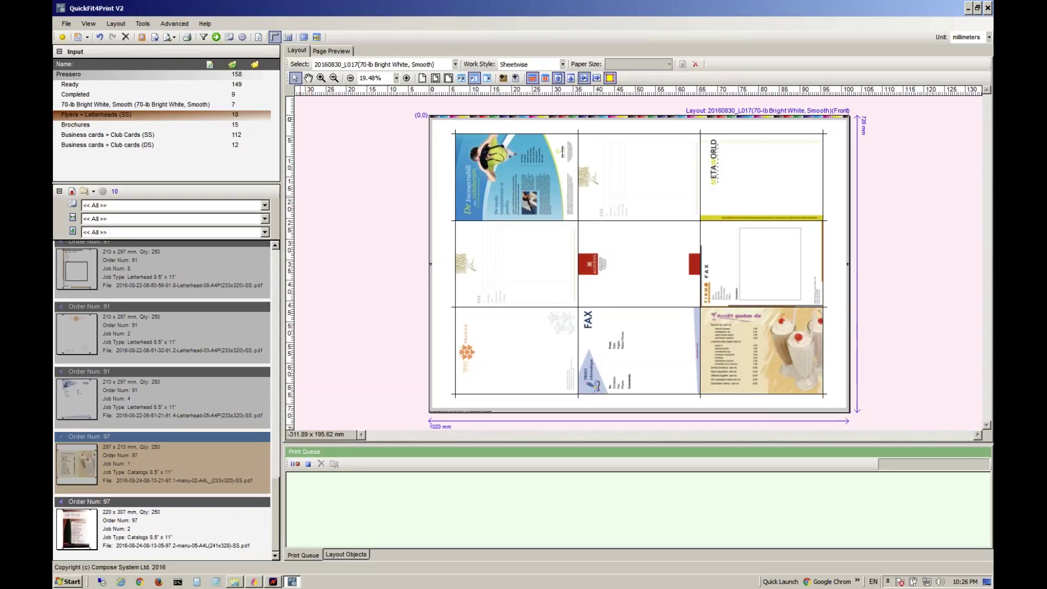
click(66, 23)
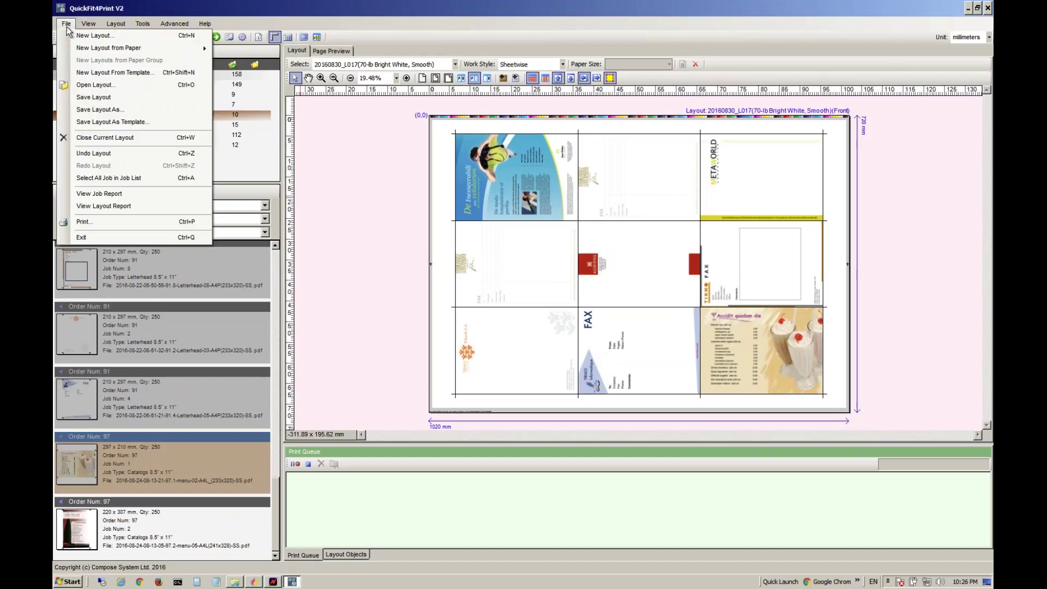
click(129, 221)
click(630, 449)
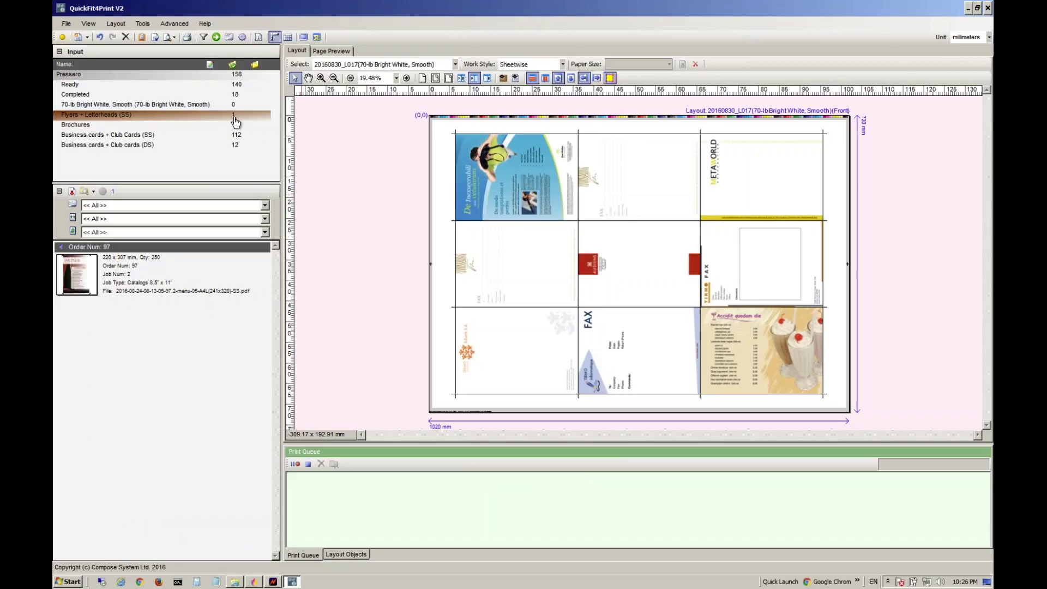
Step: Close the printed layout and create a new one on 120-lb Gloss (12 pt) media with 1020 x 720 mm paper, keeping the suggested name
click(125, 38)
click(66, 23)
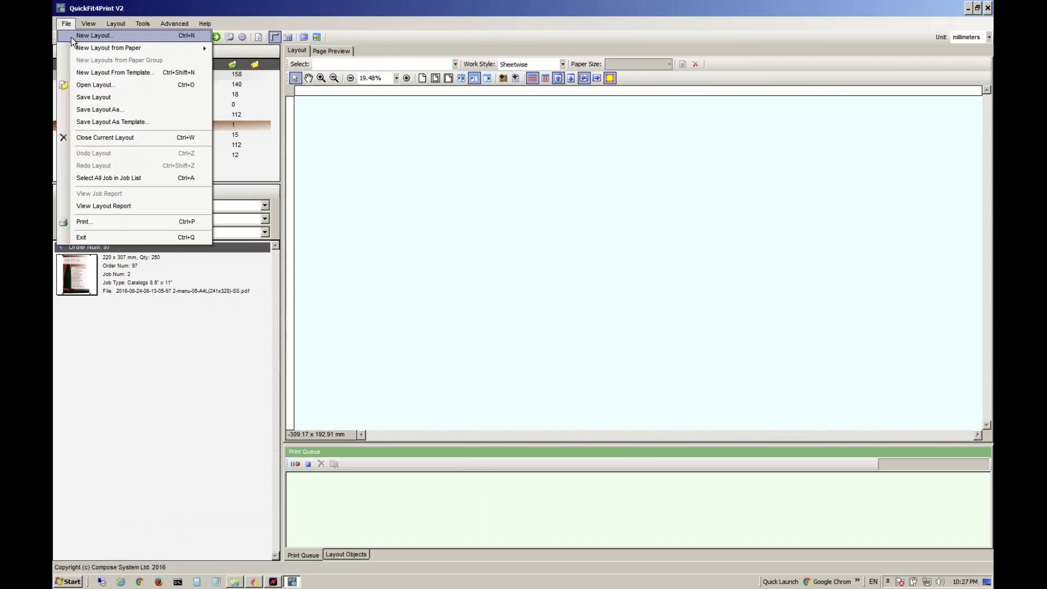
click(71, 36)
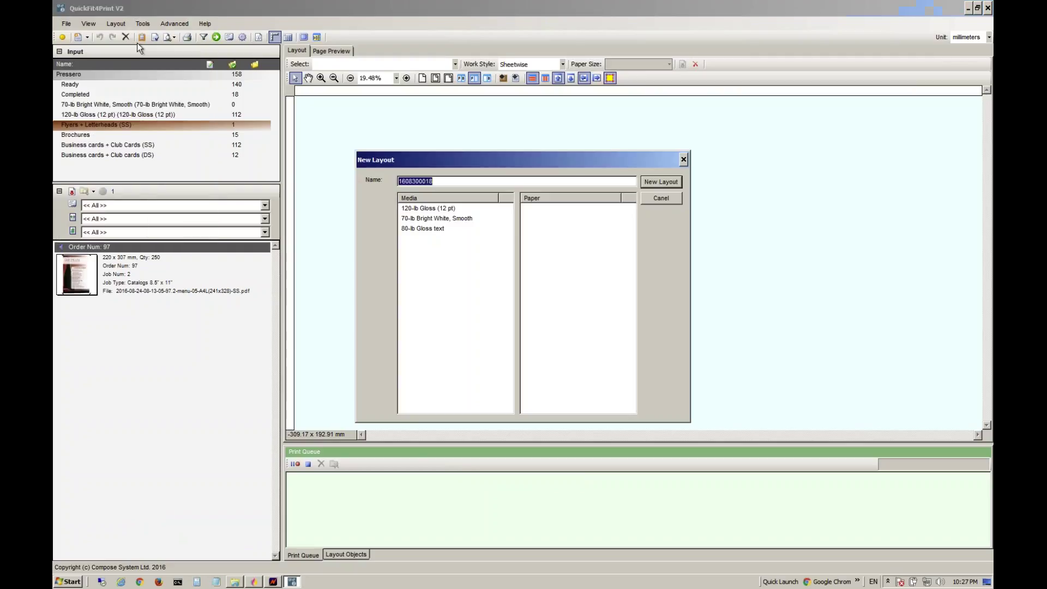
click(483, 208)
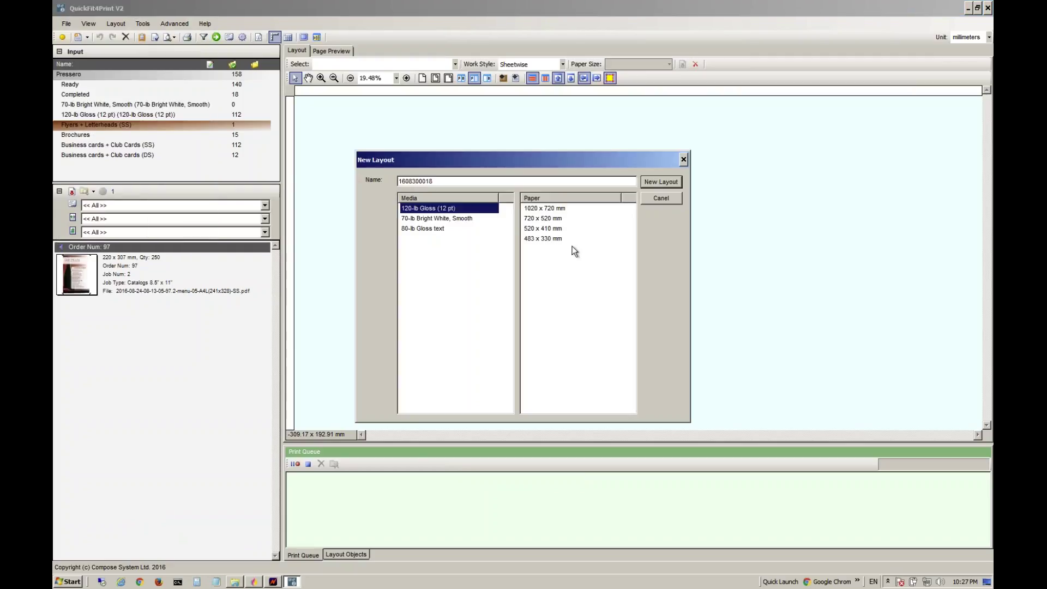
click(565, 207)
click(670, 182)
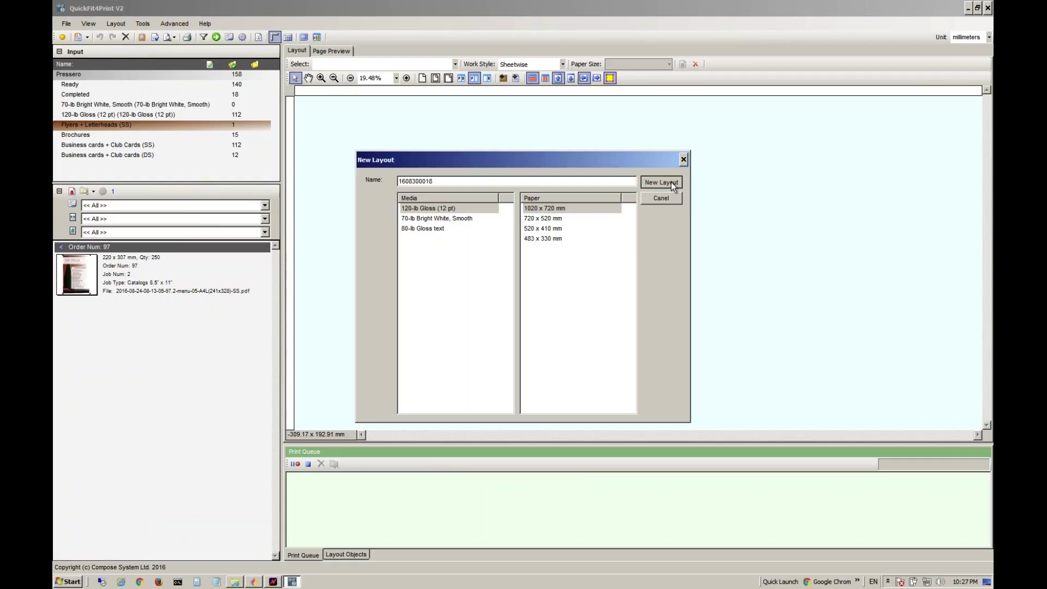
click(601, 301)
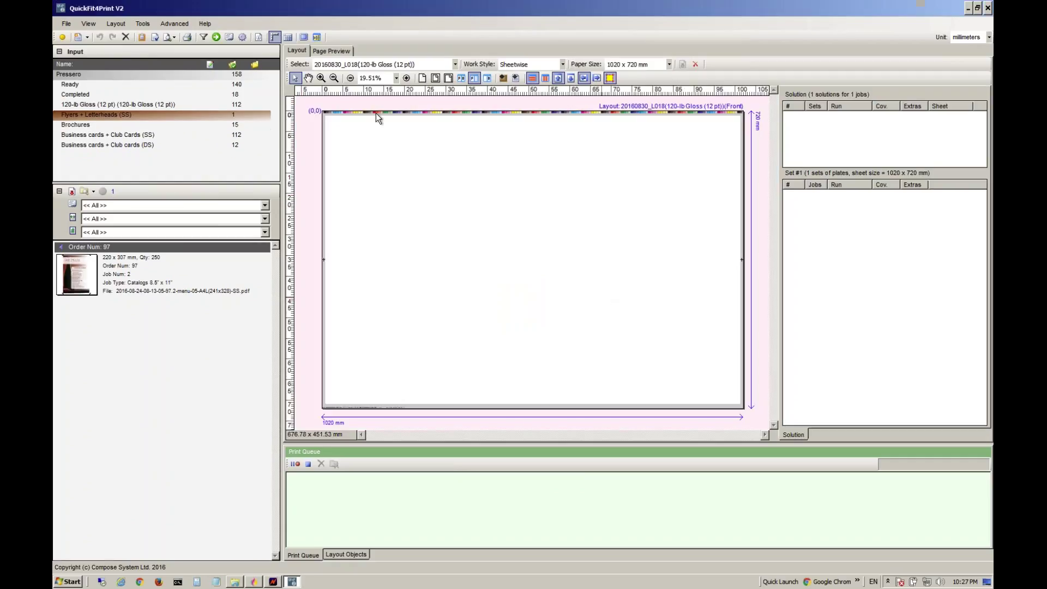
Step: Filter the Business cards + Club Cards (SS) jobs to 94 x 133 mm and gang all of them on the empty sheet
click(206, 135)
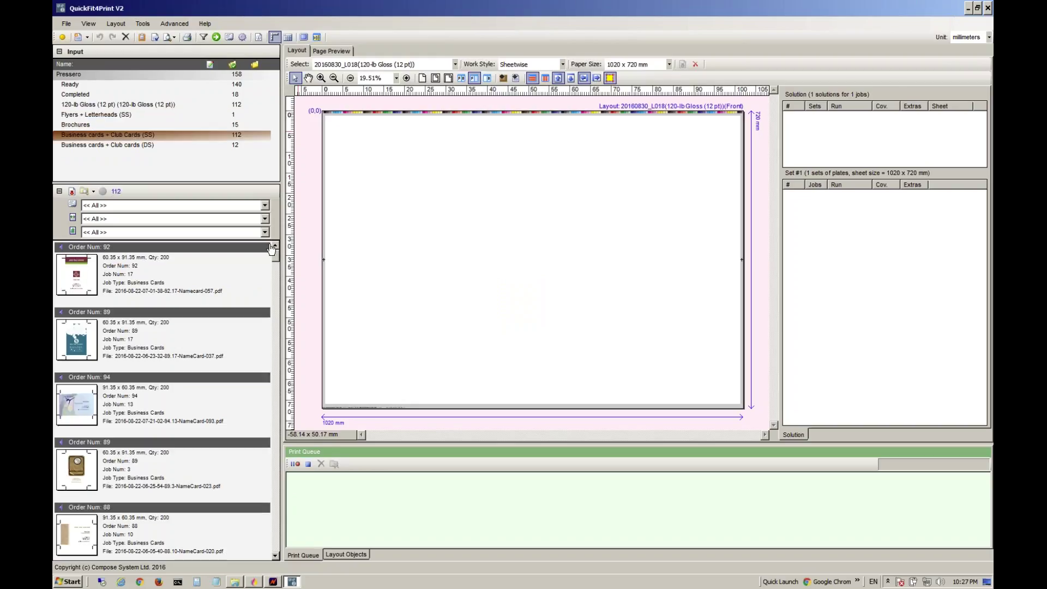
click(253, 223)
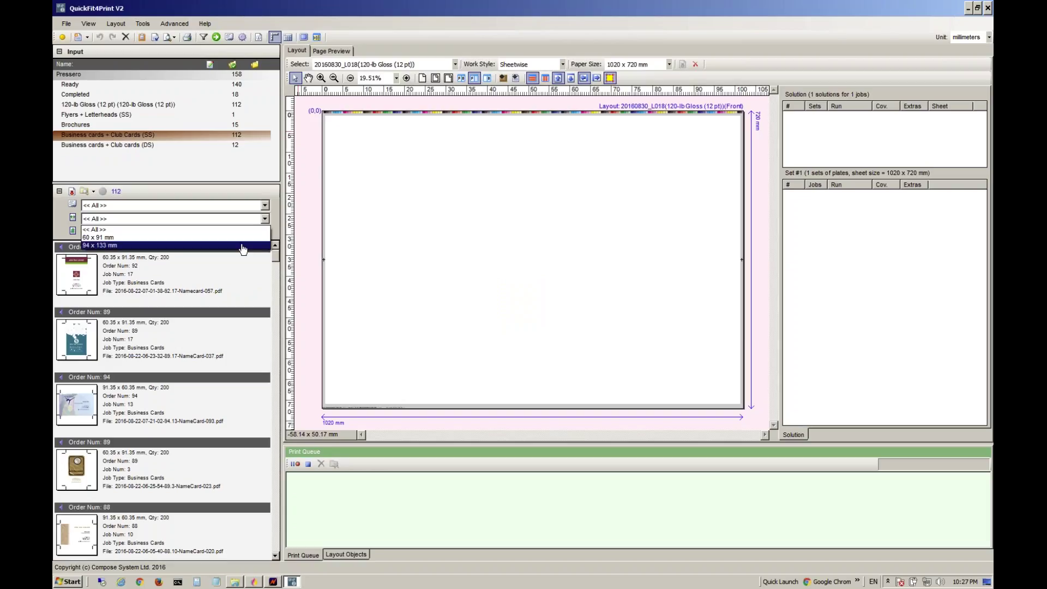
click(242, 246)
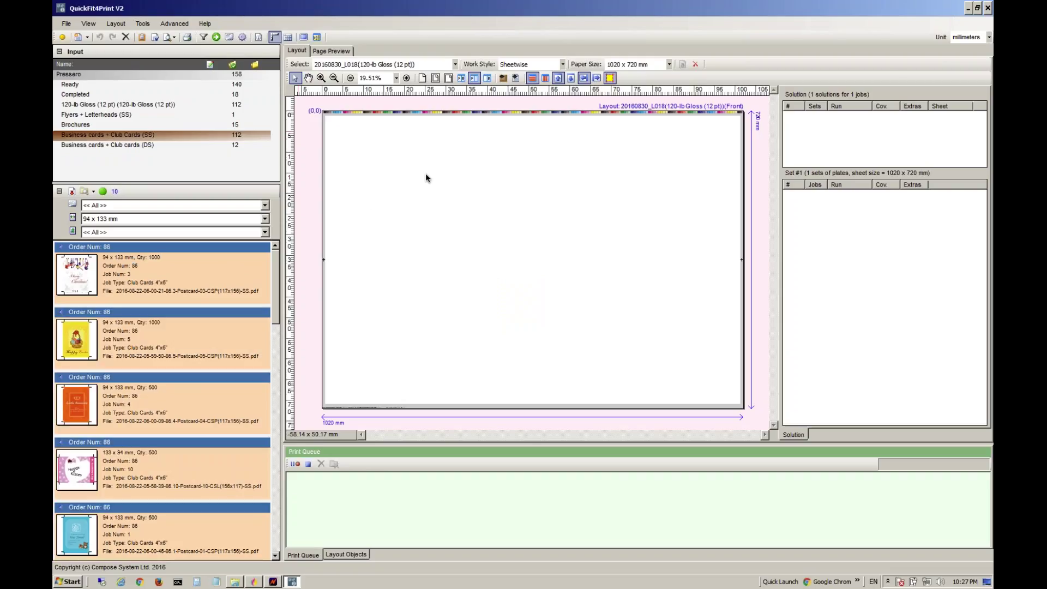
drag(233, 247, 490, 183)
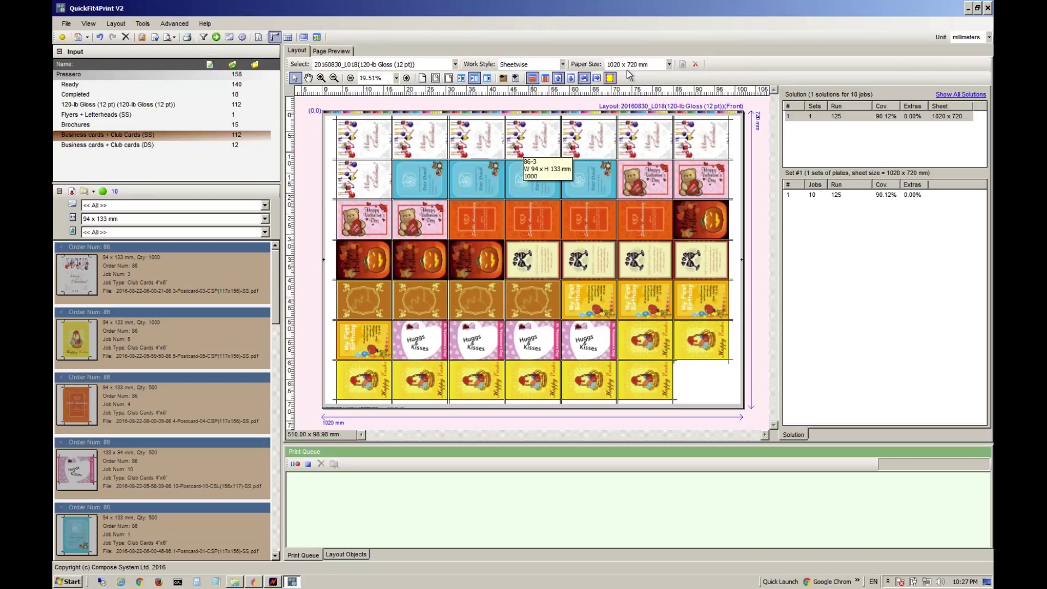
Step: Change the layout's paper size to 520 x 410 mm and print all of it to the preset output folder
click(667, 65)
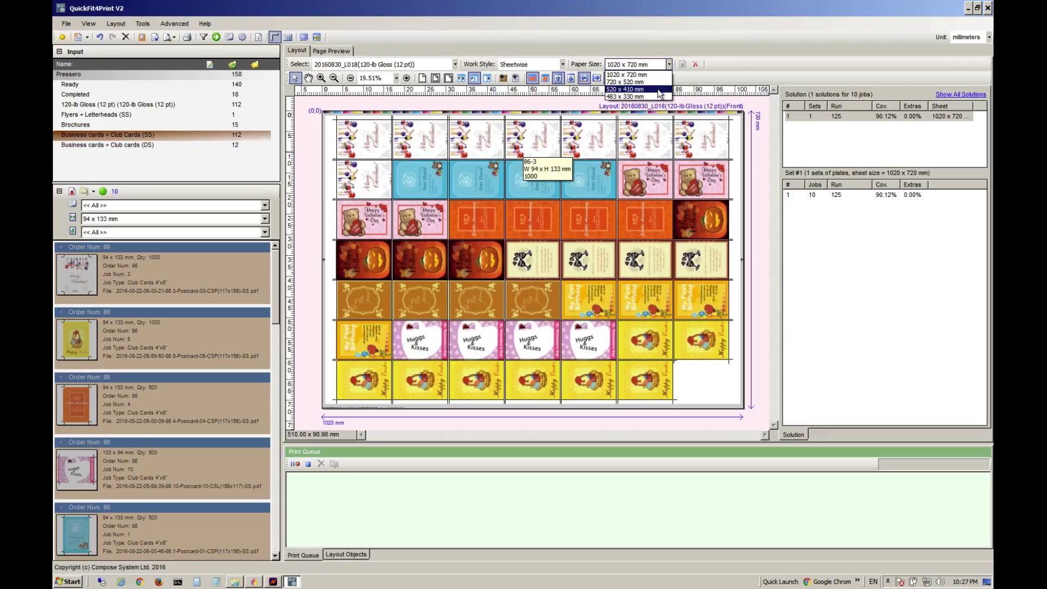
click(659, 90)
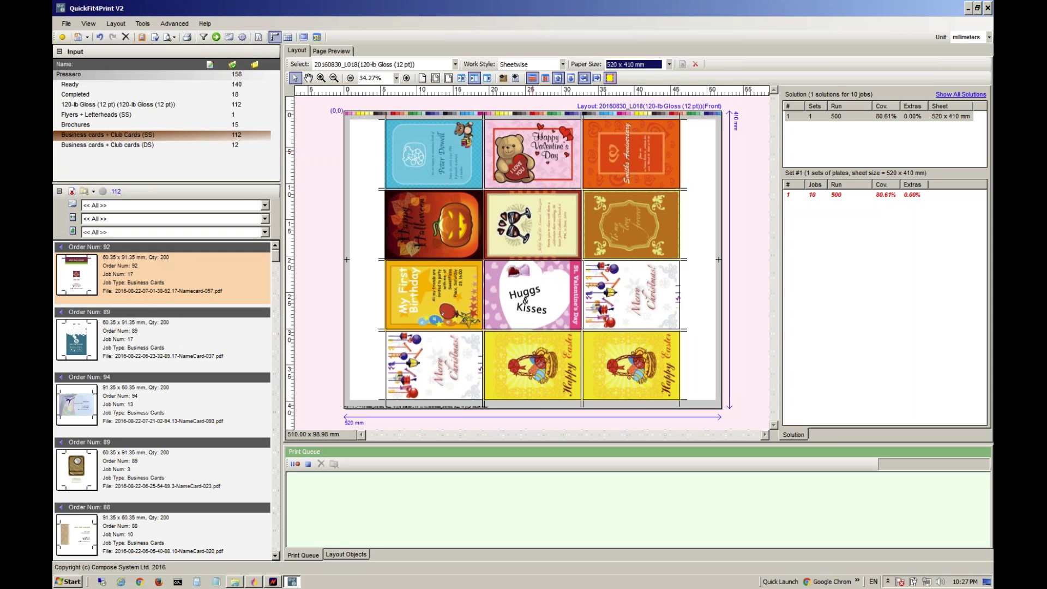
click(520, 157)
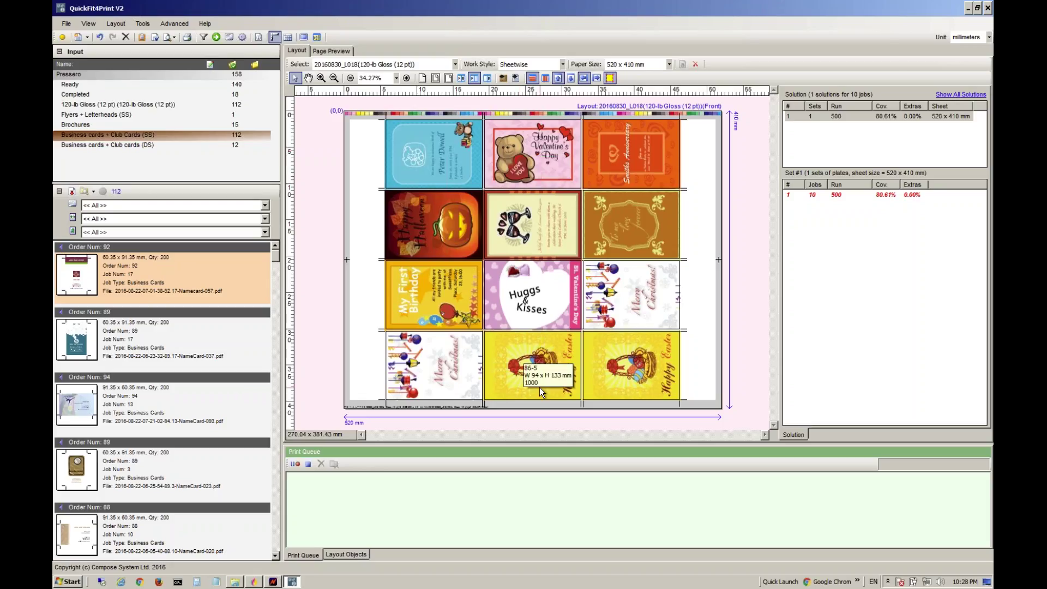
mouse_move(537, 374)
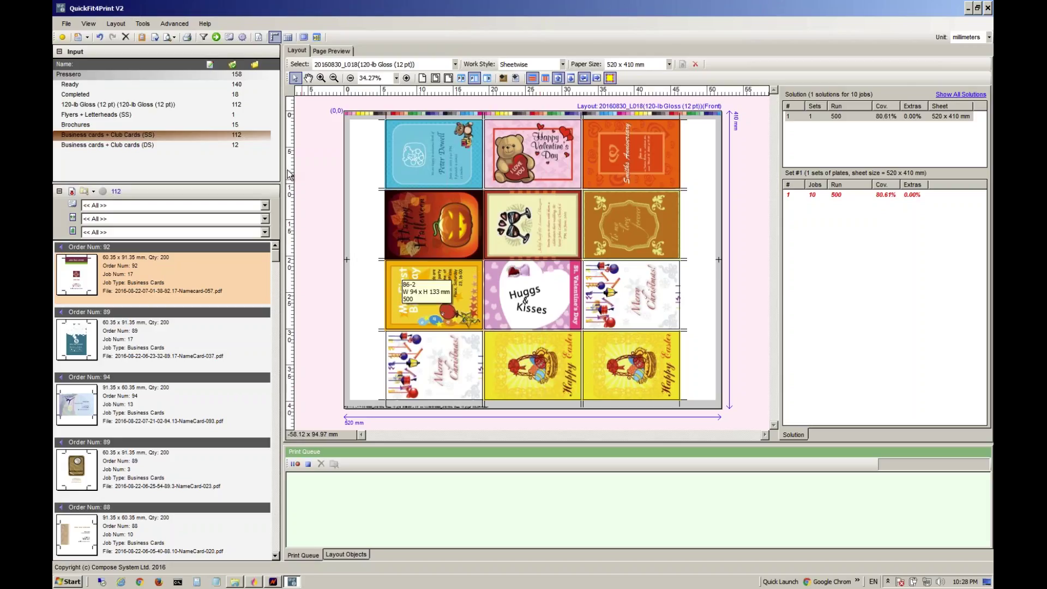
click(66, 24)
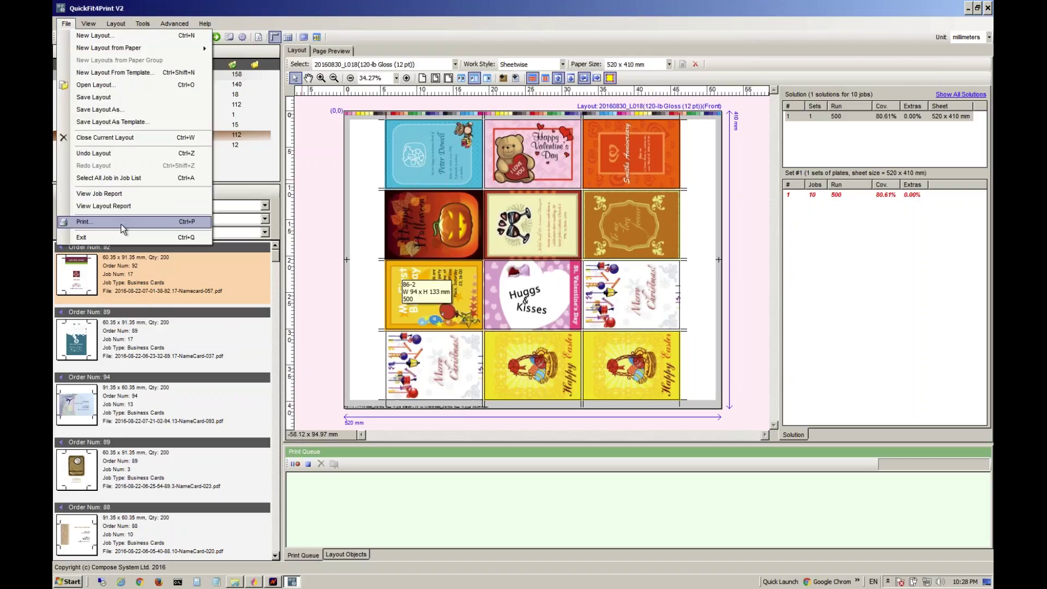
click(122, 222)
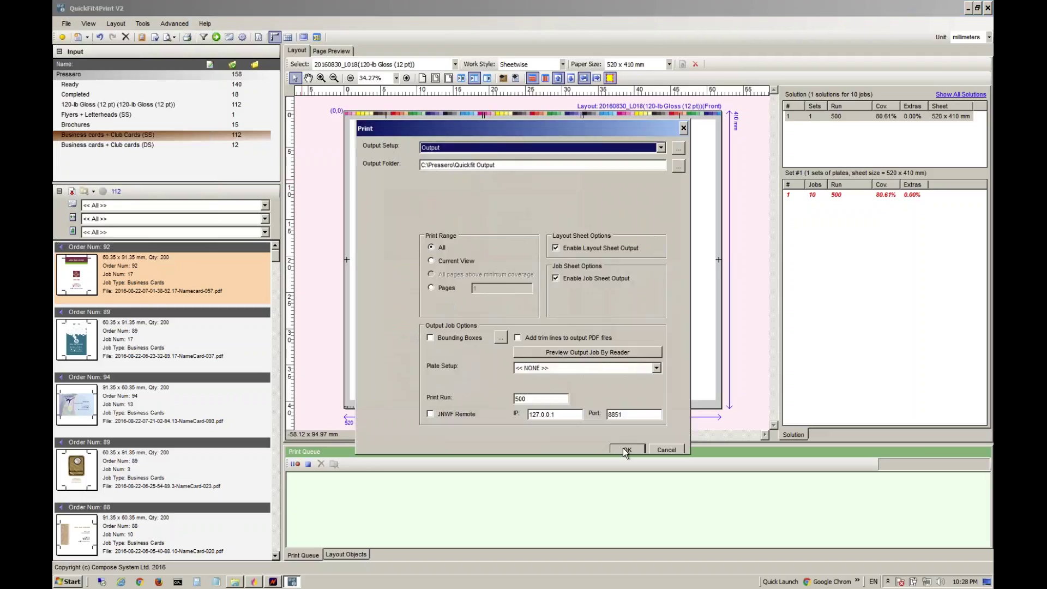
click(626, 449)
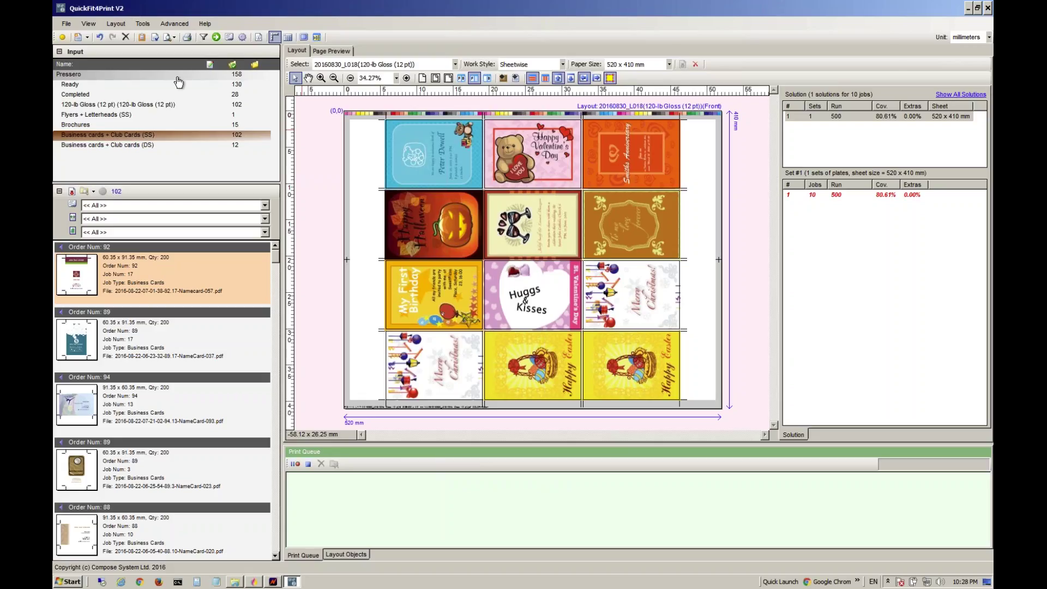
Step: Close the printed layout and create a new one on 120-lb Gloss (12 pt) media with 1020 x 720 mm paper, keeping the suggested name
click(125, 37)
click(65, 23)
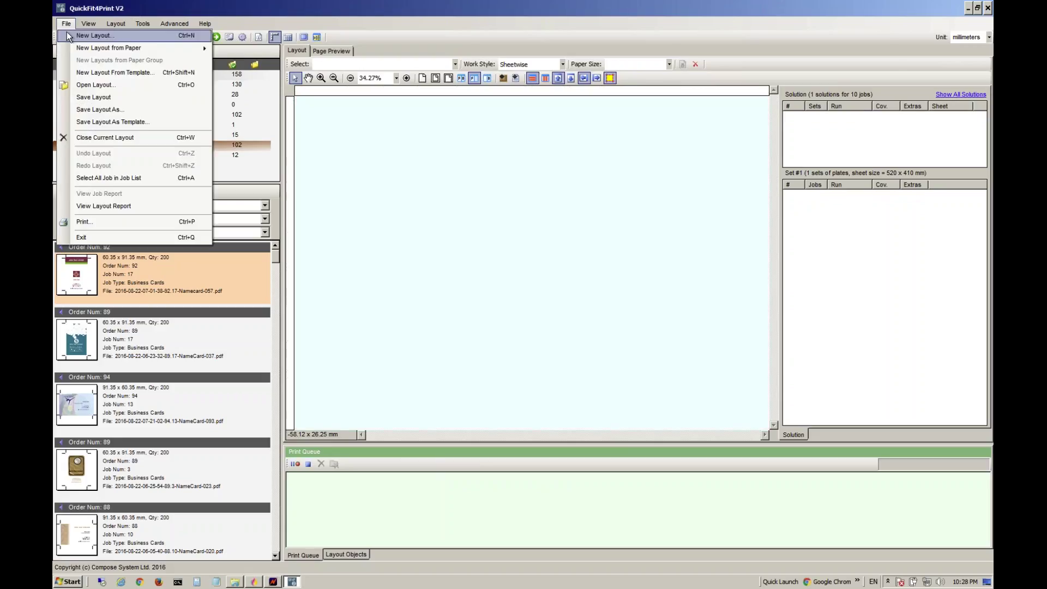
click(67, 34)
click(476, 208)
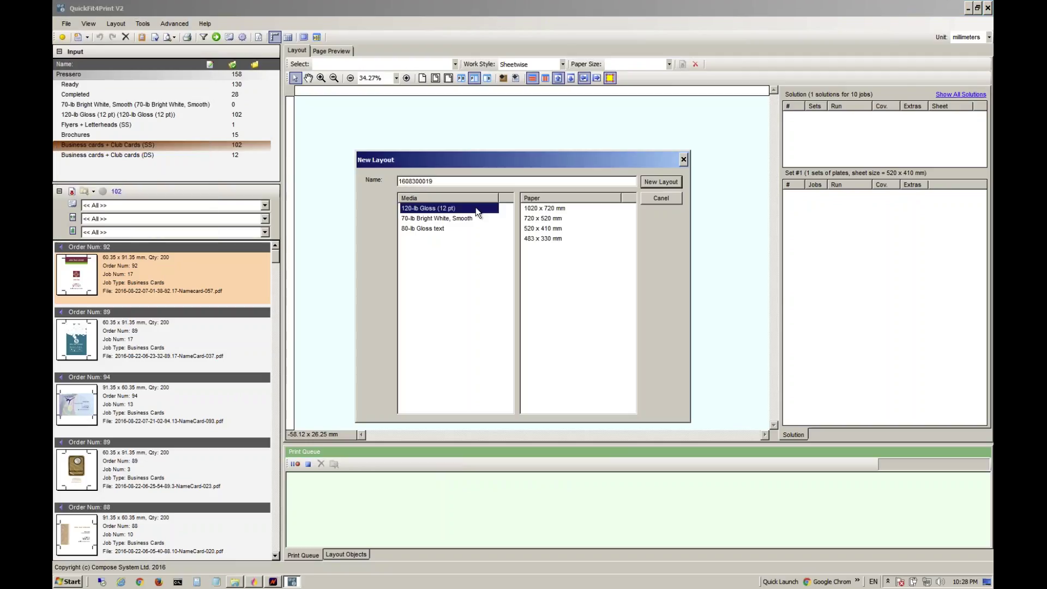
click(550, 209)
click(660, 182)
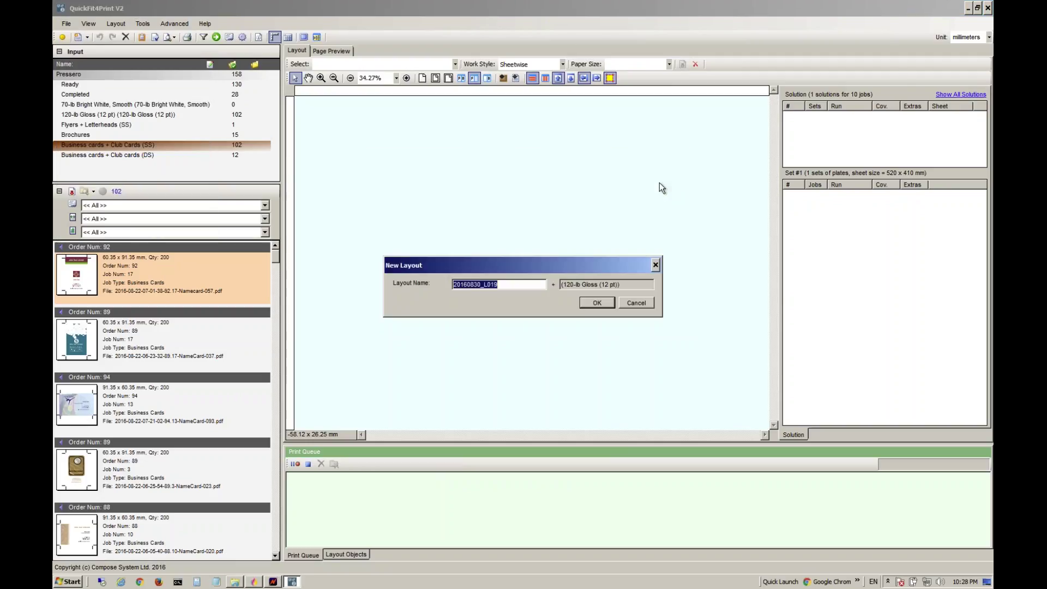
click(600, 303)
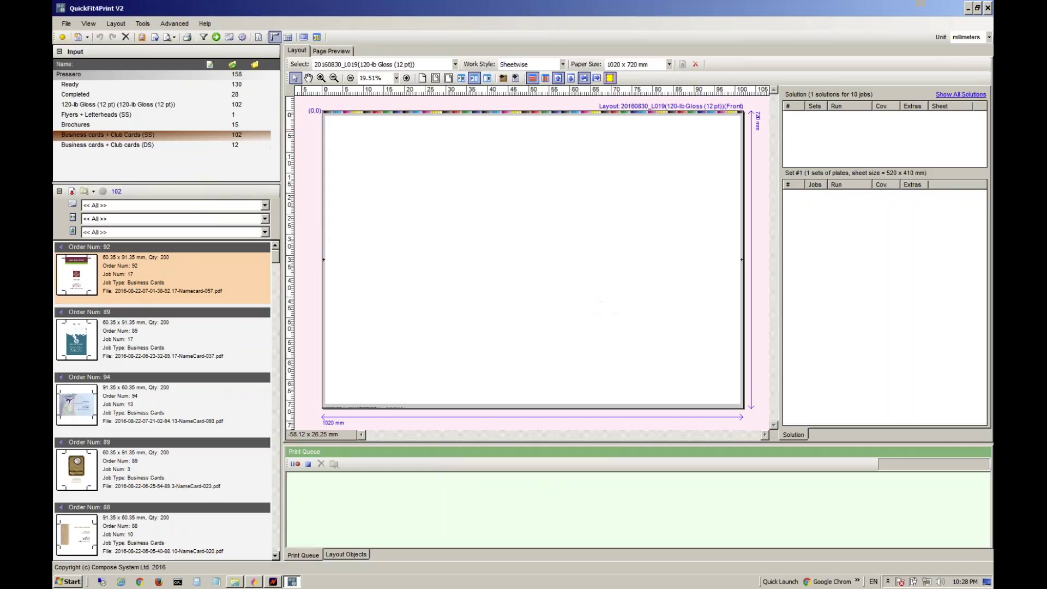
Step: Gang all remaining Business cards + Club Cards (SS) jobs on the empty 1020 x 720 mm sheet
click(213, 273)
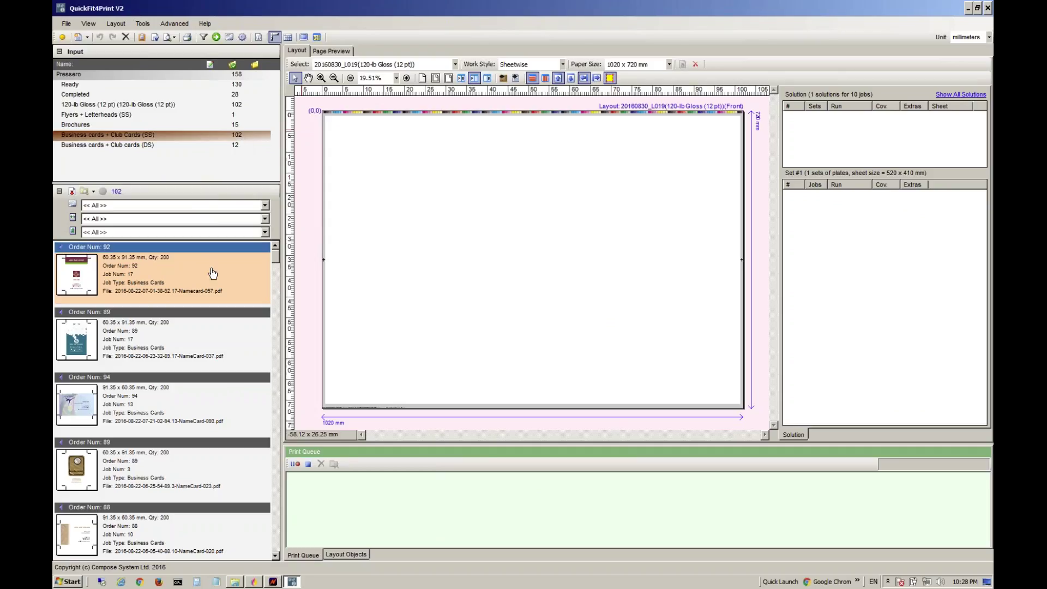
key(ctrl+a)
drag(191, 278, 524, 218)
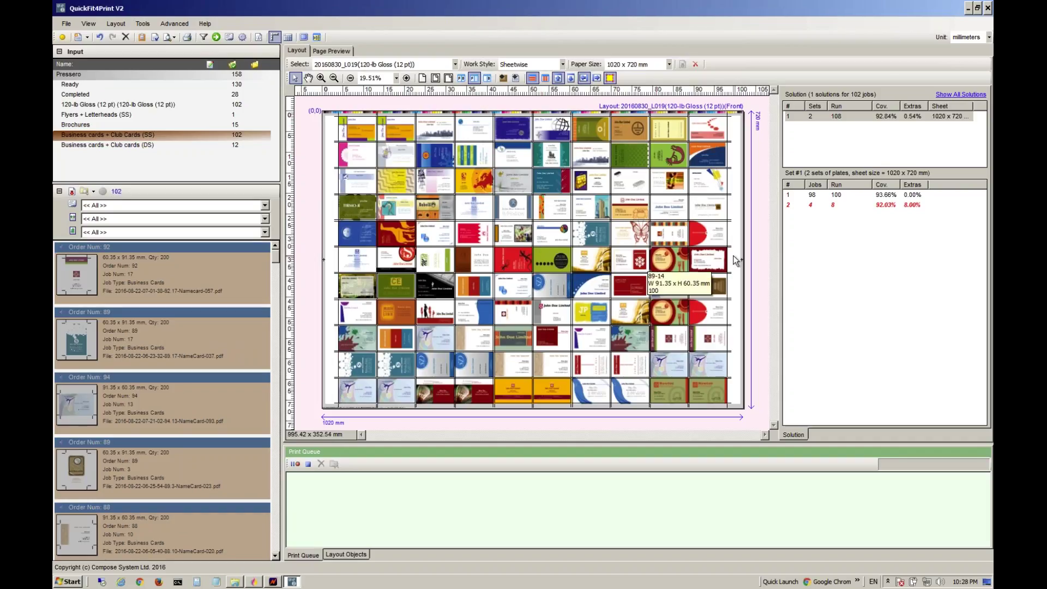
Step: Discard the second set of plates from the solution and print all pages above minimum coverage
click(818, 206)
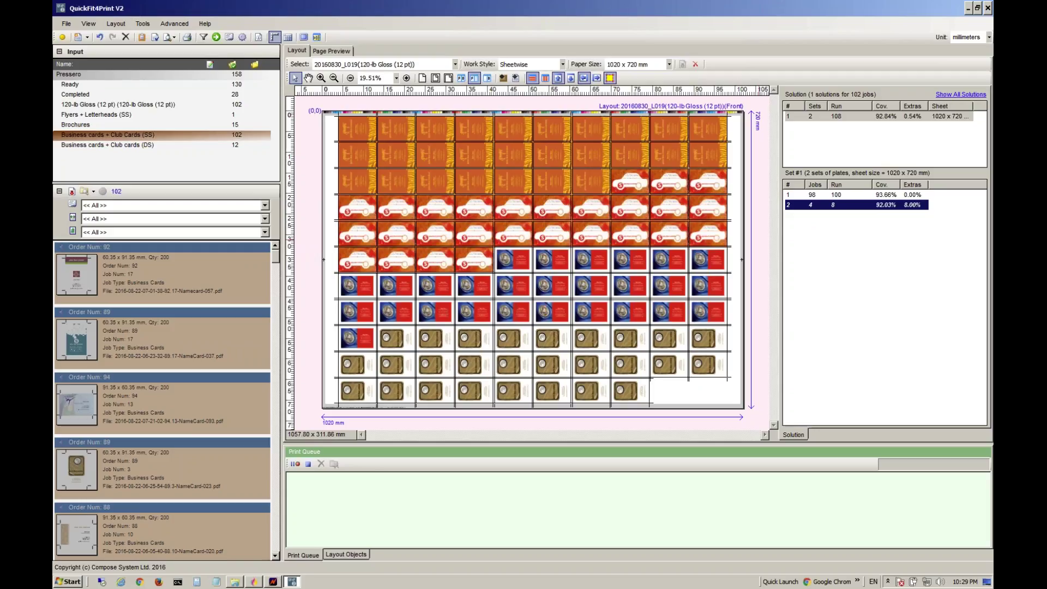
right_click(817, 204)
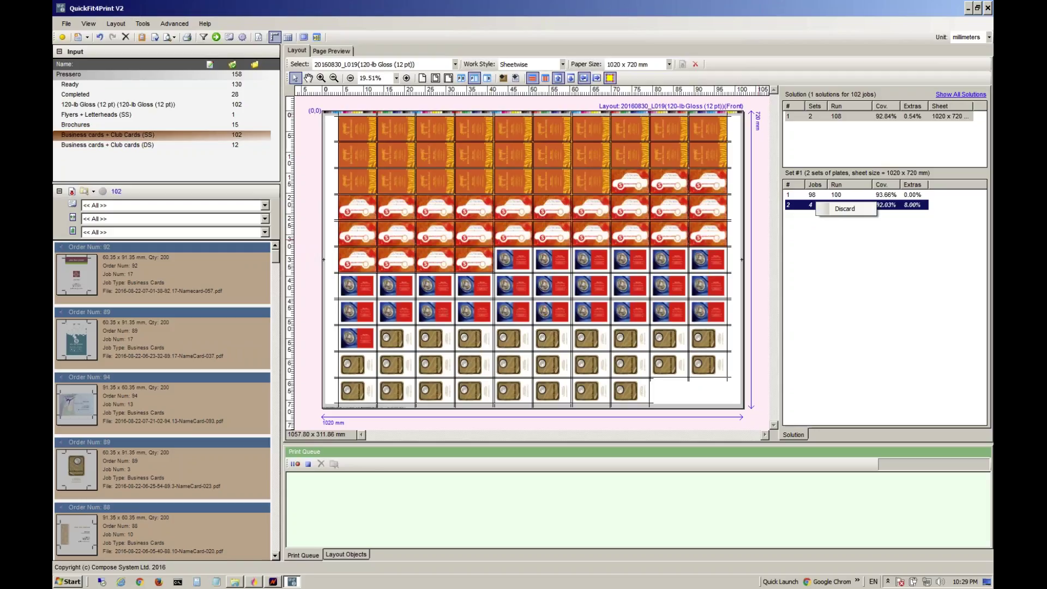
click(834, 210)
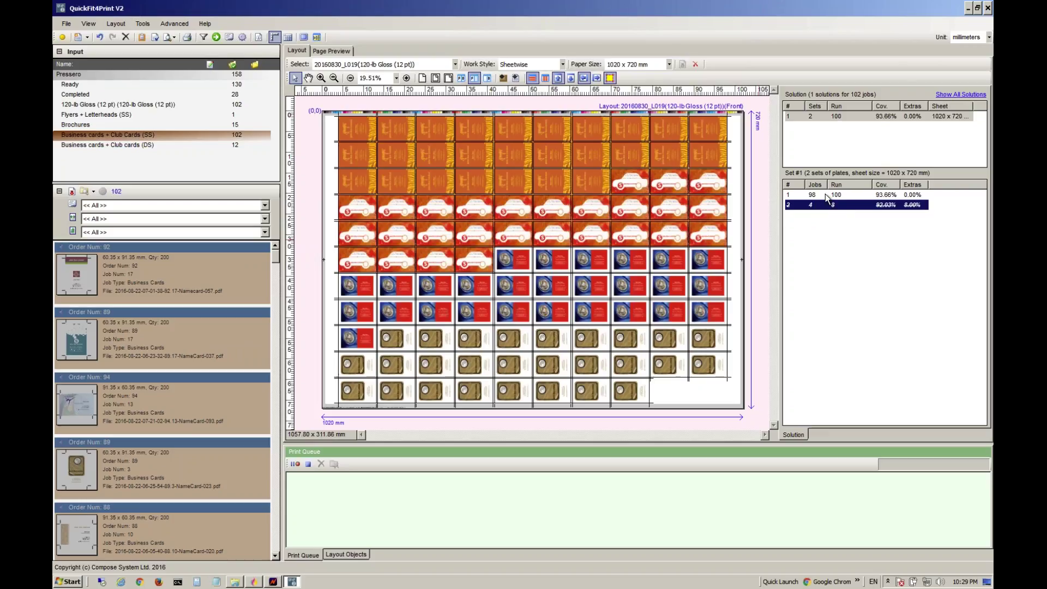
click(66, 24)
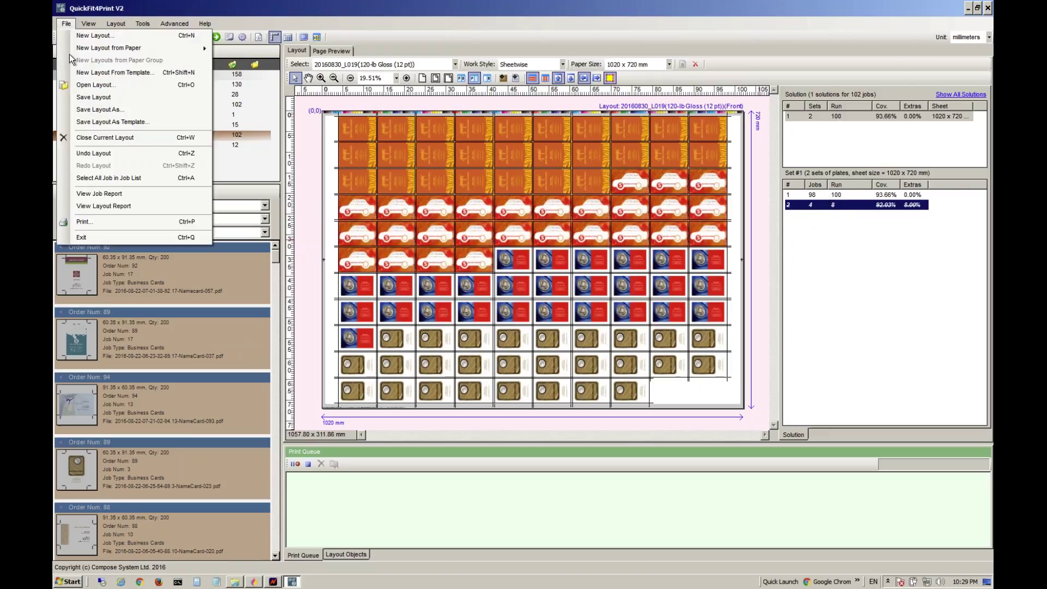
click(111, 220)
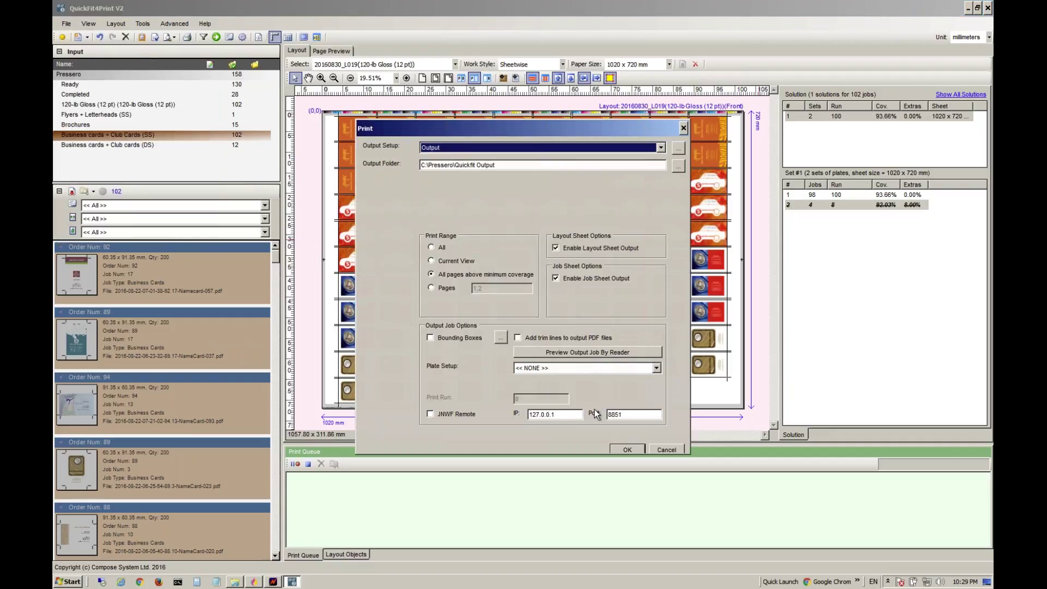
click(627, 449)
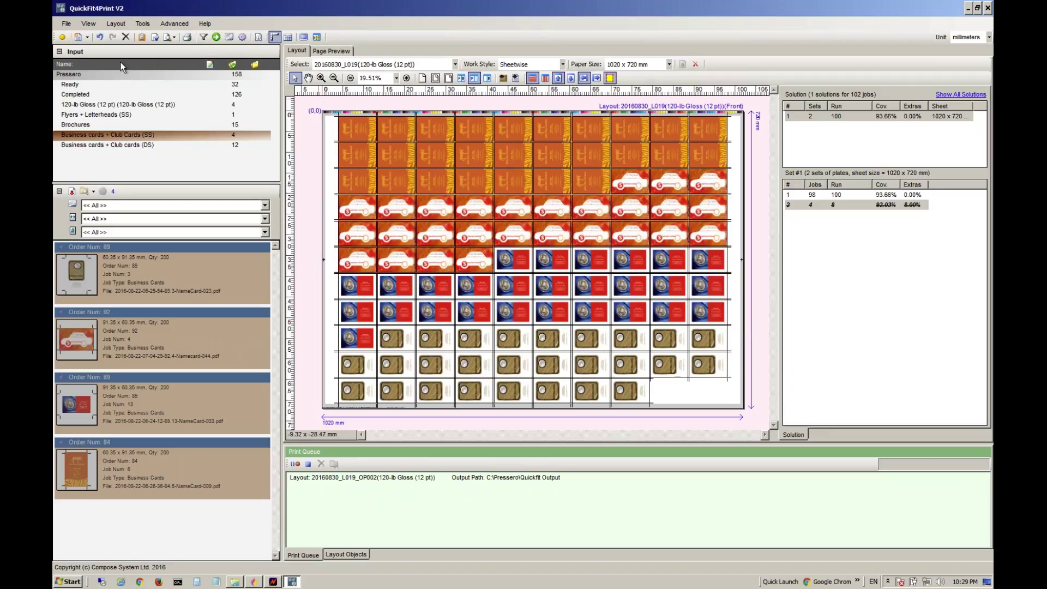
Step: Close the printed layout and create a new one on 120-lb Gloss (12 pt) media with 483 x 330 mm paper, keeping the suggested name
click(126, 36)
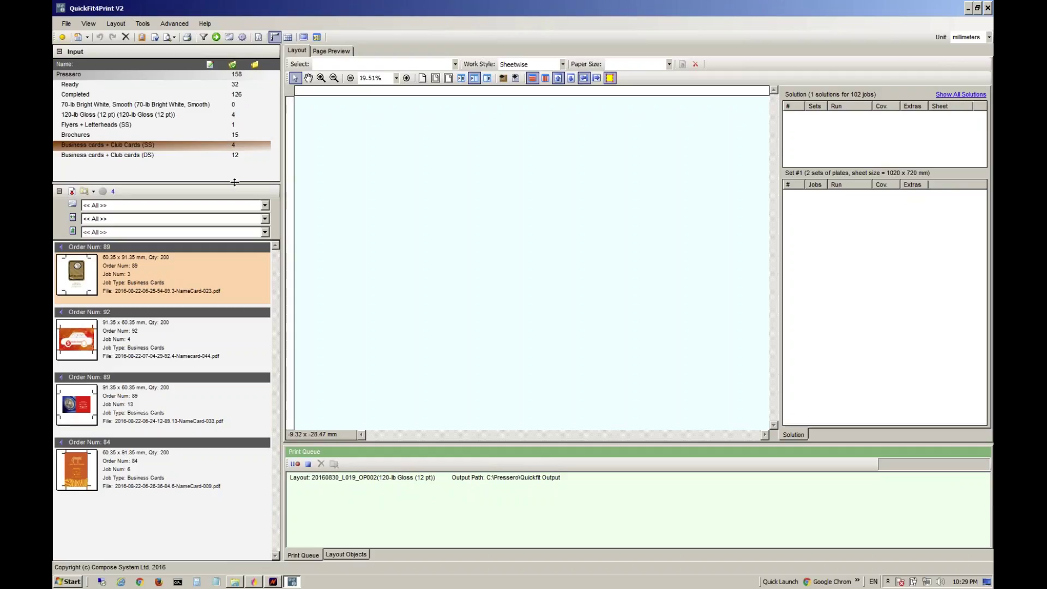
click(65, 26)
click(70, 34)
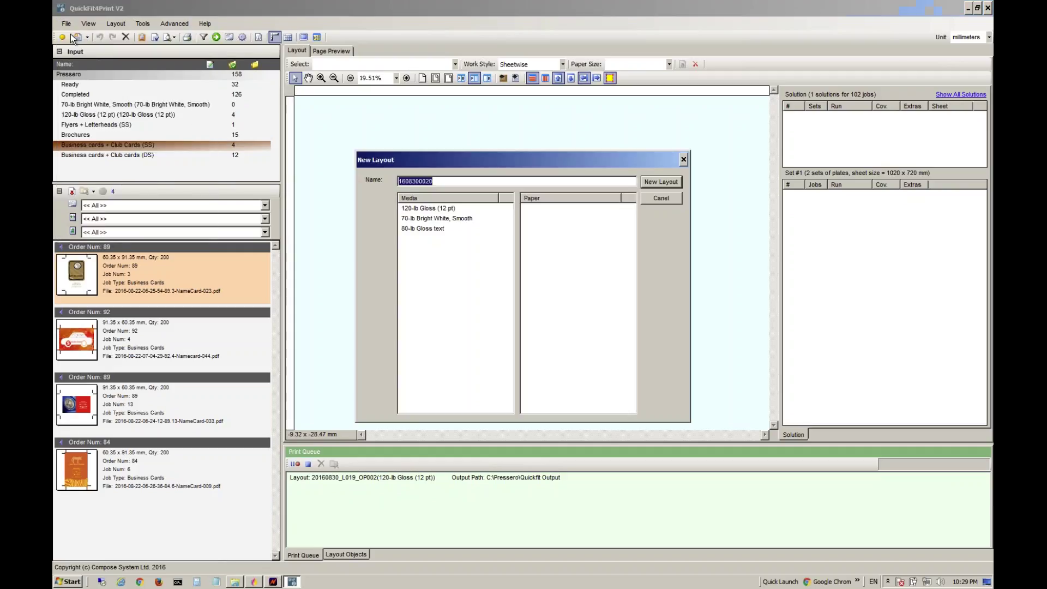
click(487, 210)
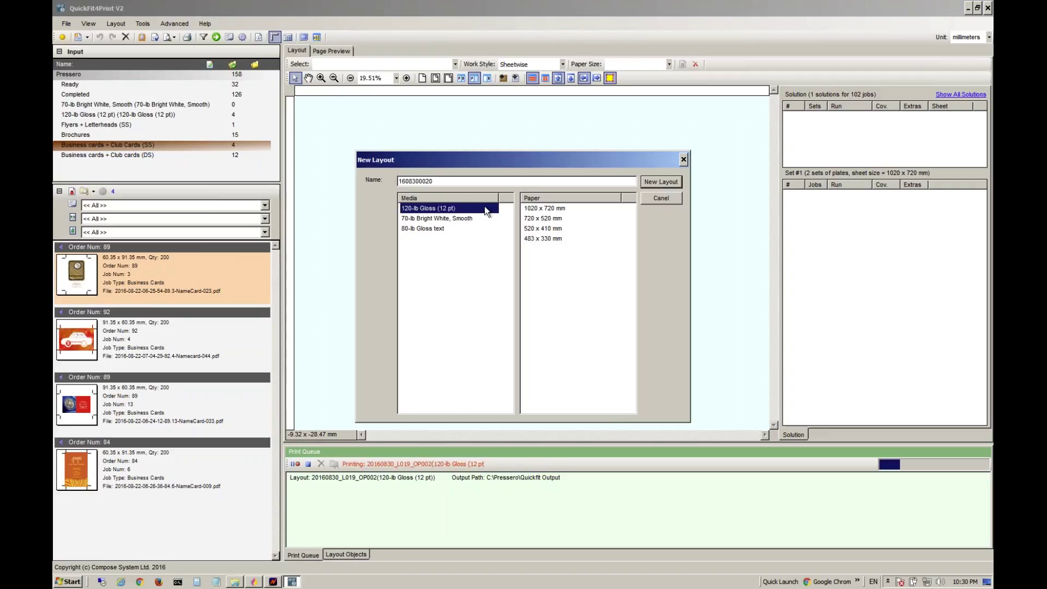
click(560, 241)
click(660, 186)
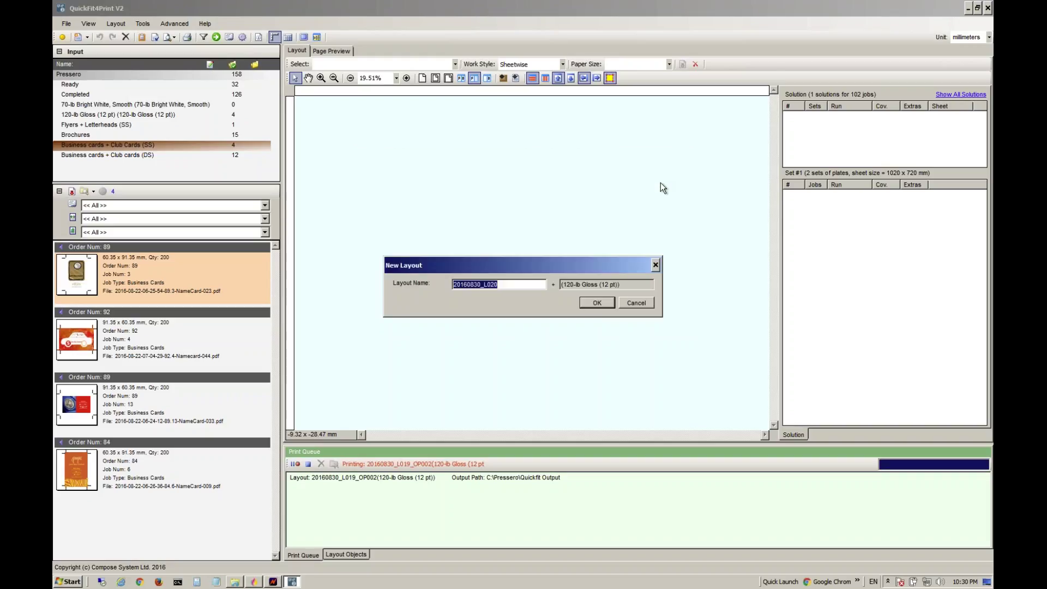
click(594, 301)
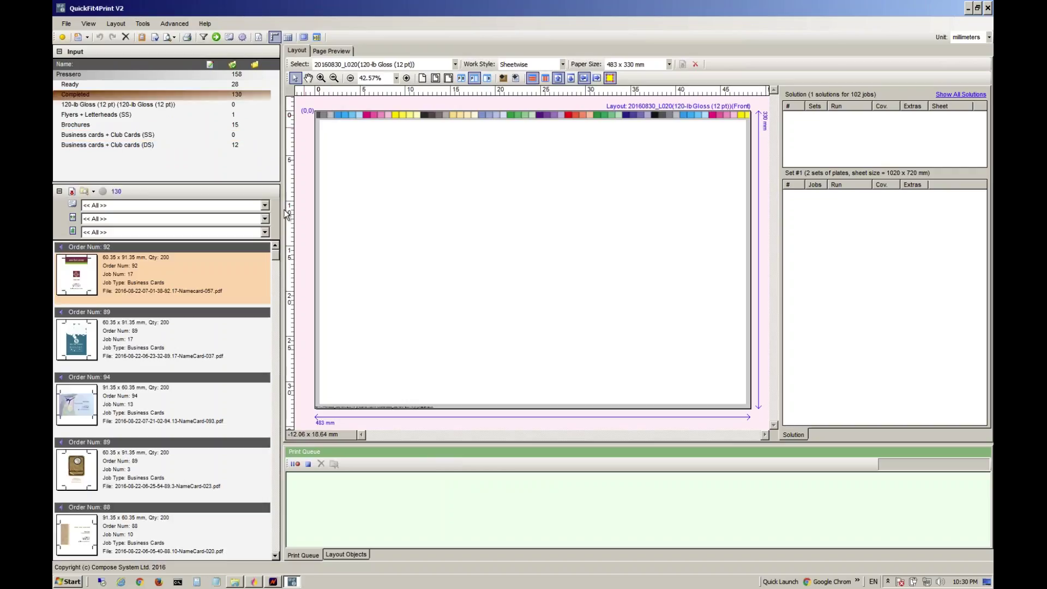
Step: Gang the first four Completed business card jobs on the 483 x 330 mm sheet and print the layout
shift+click(195, 455)
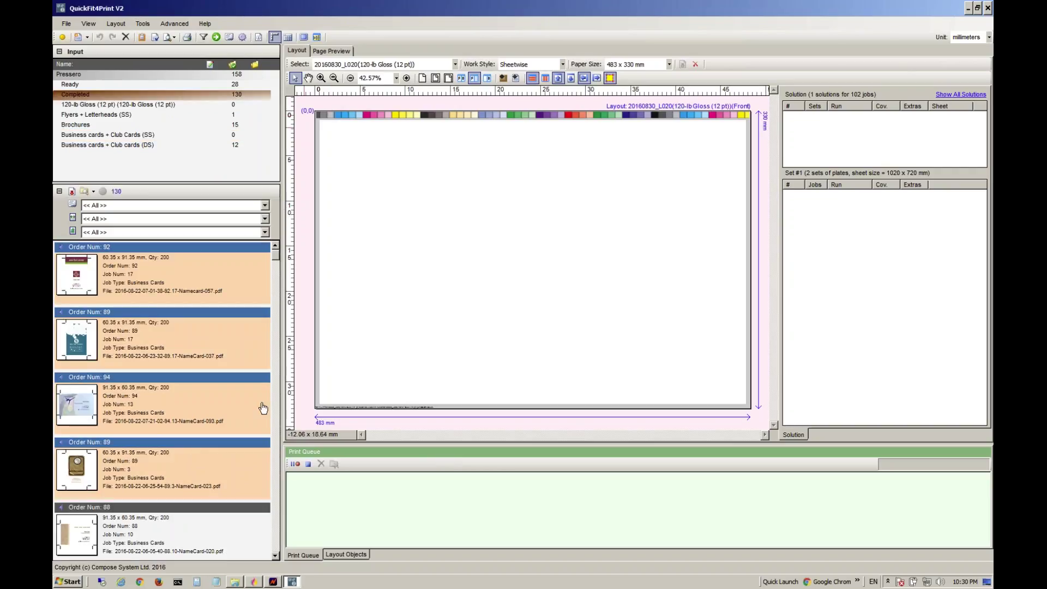
drag(263, 408, 518, 287)
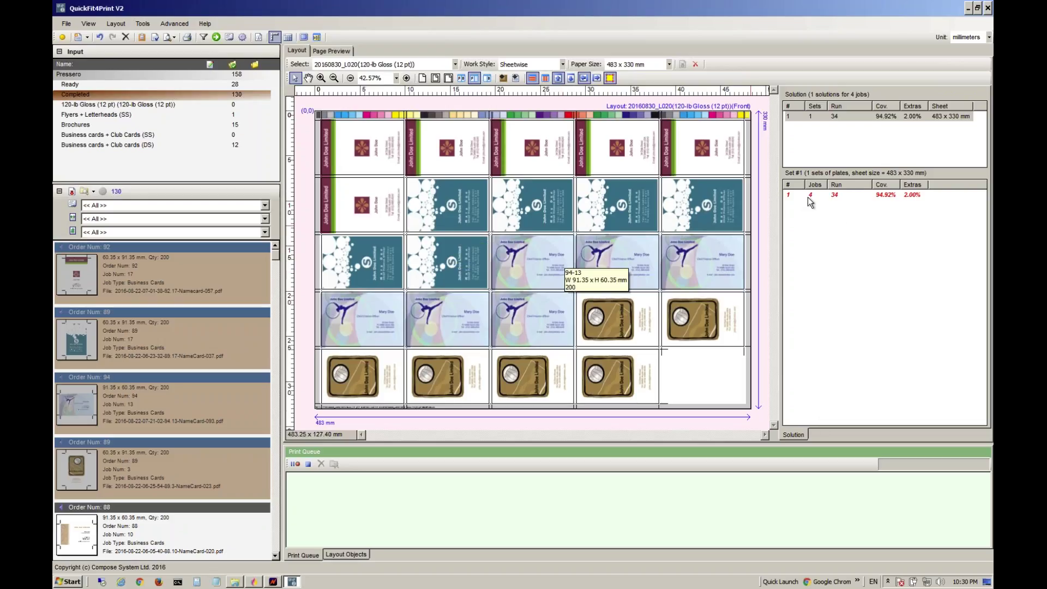
click(67, 24)
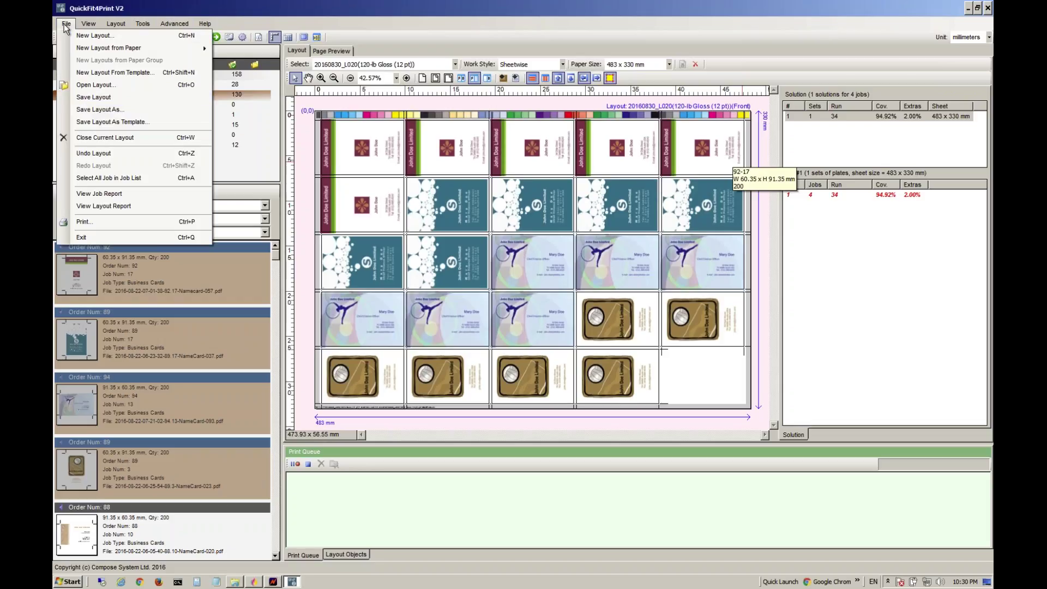
click(82, 222)
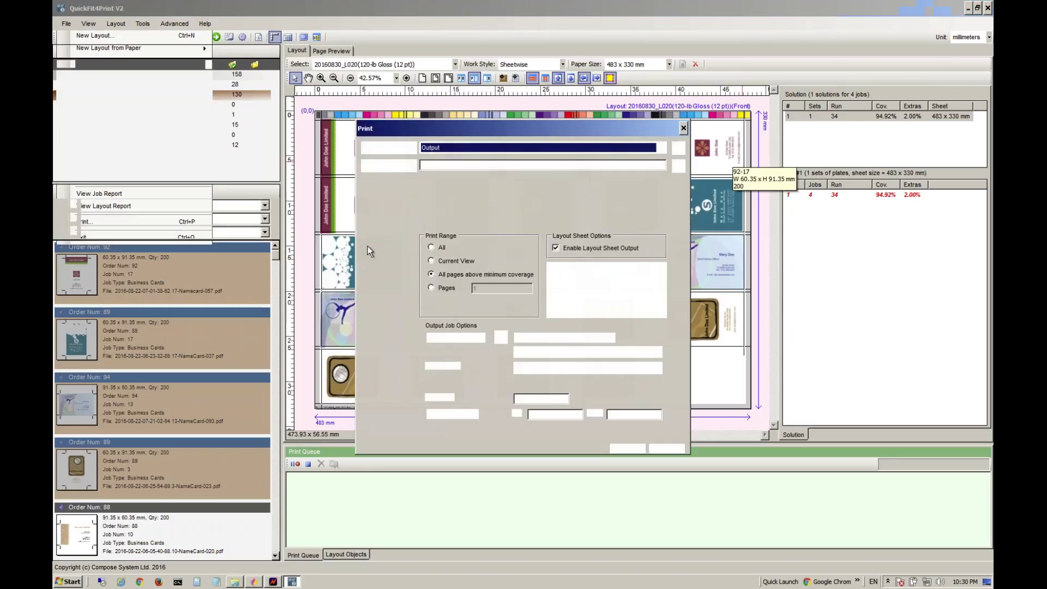
click(627, 449)
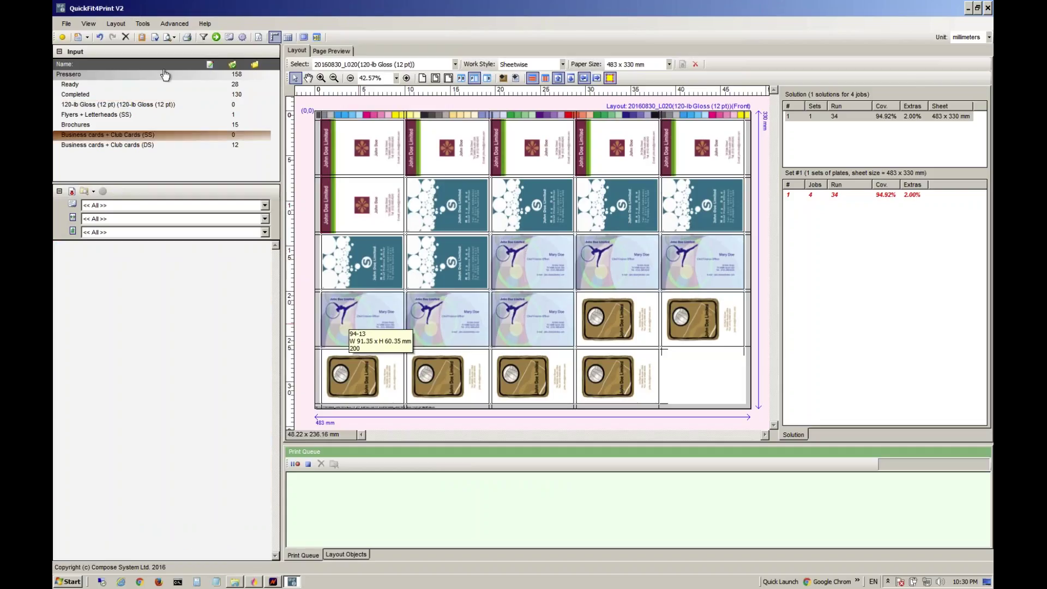
Step: Close the printed layout and create one on 120-lb Gloss (12 pt), 1020 x 720 mm, for the Business cards + Club cards (DS) jobs
click(125, 37)
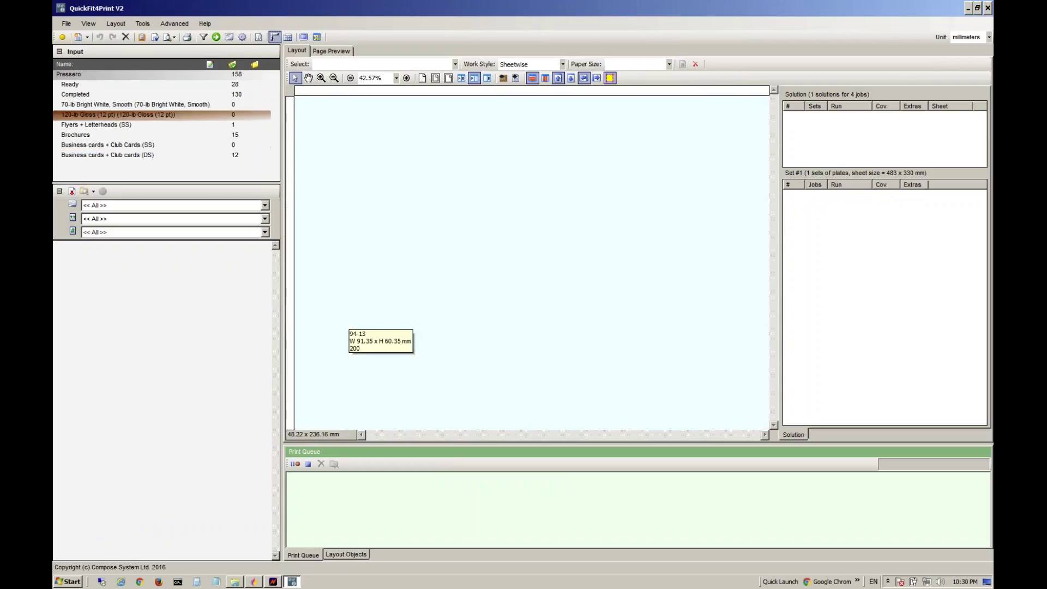
click(191, 155)
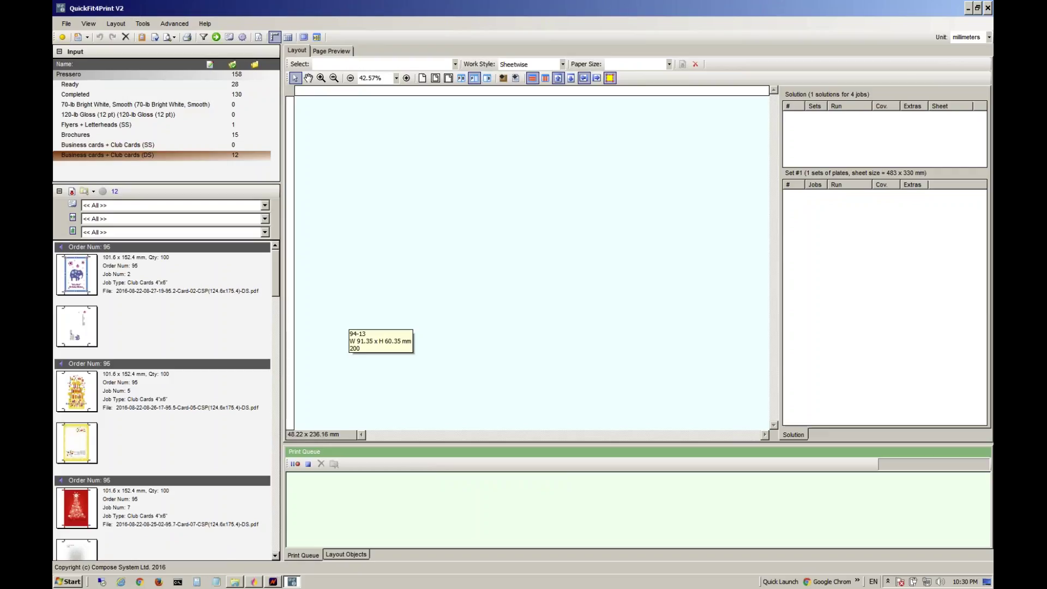
click(66, 24)
click(94, 36)
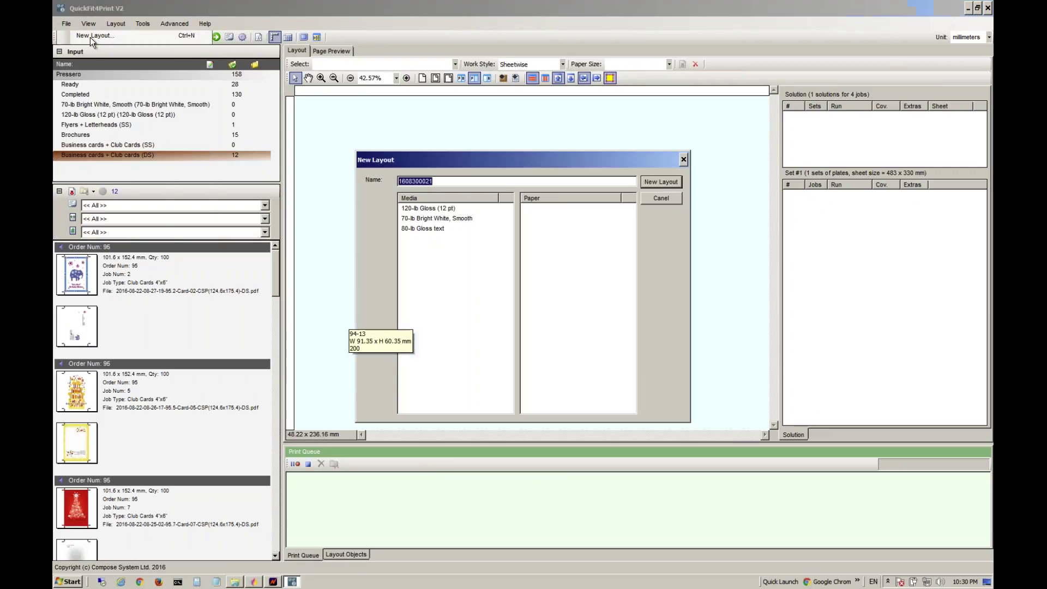
click(484, 209)
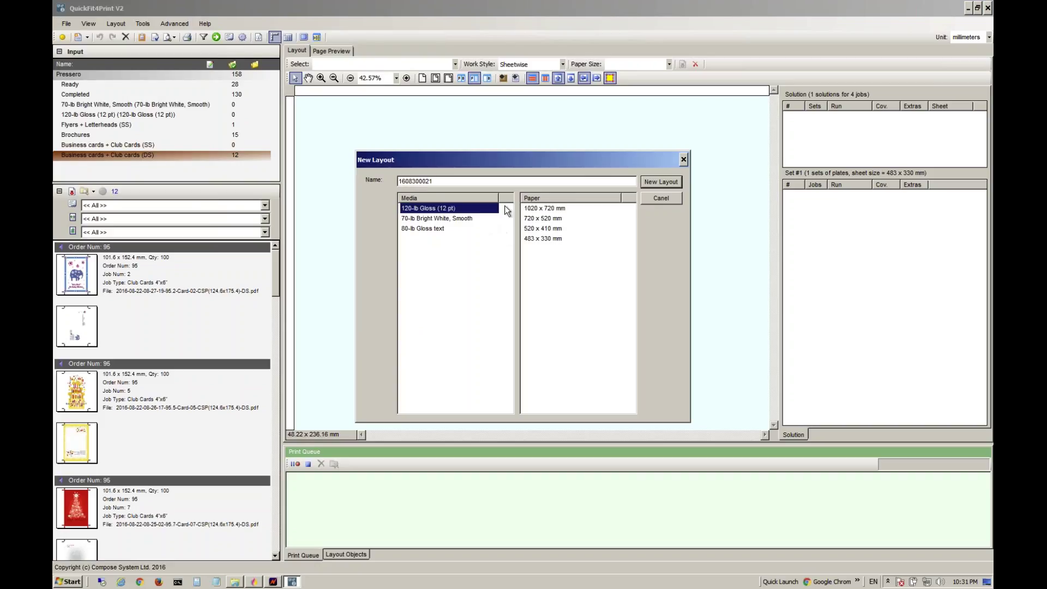
click(591, 208)
click(661, 181)
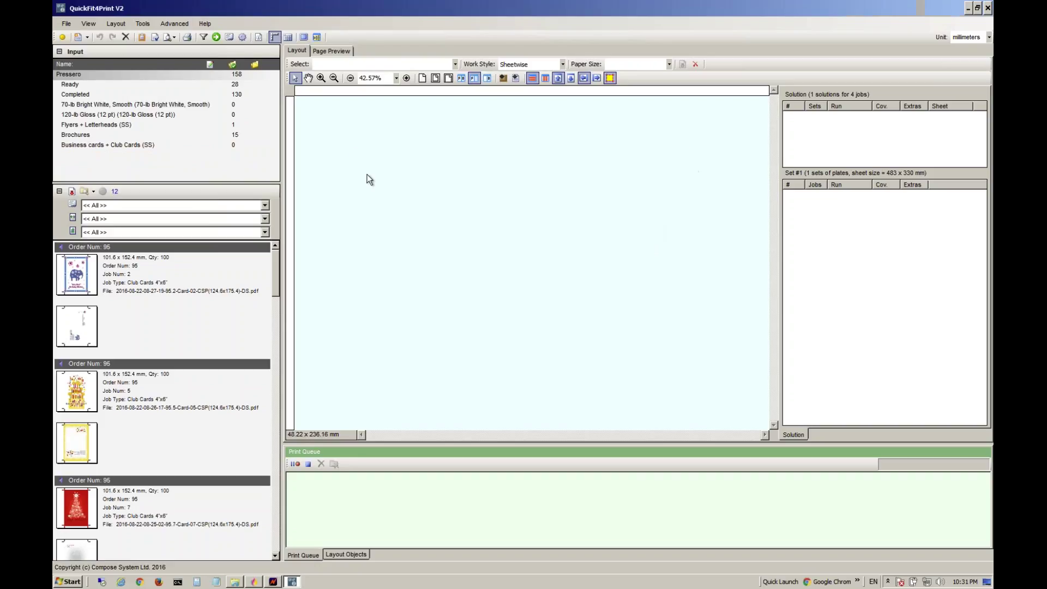
click(597, 303)
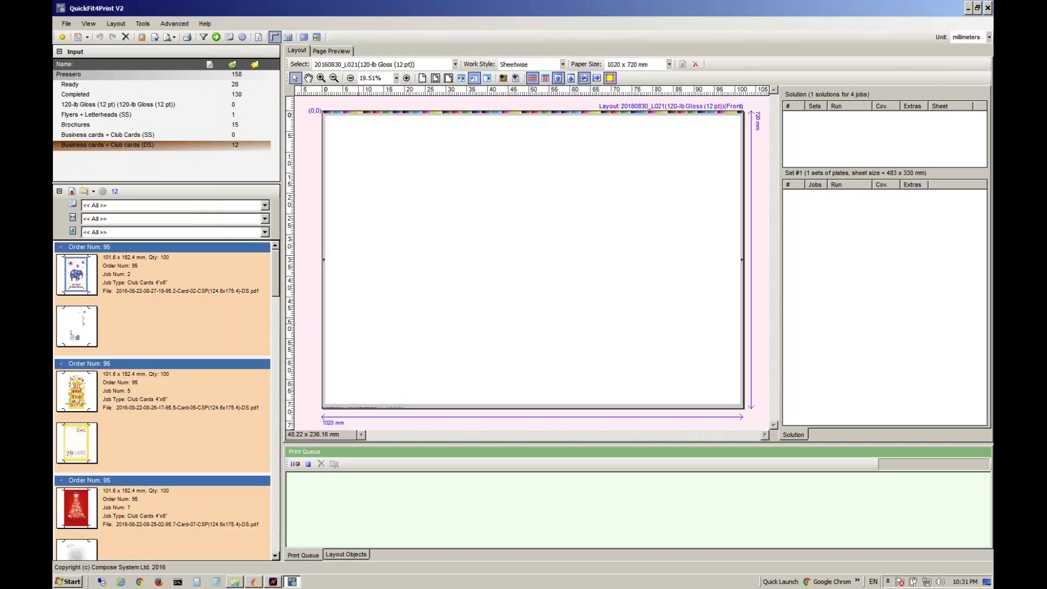
Step: Gang all the Business cards + Club cards (DS) jobs on the sheet, trying Work & Turn before setting the work style to Work & Tumble
drag(76, 275, 488, 209)
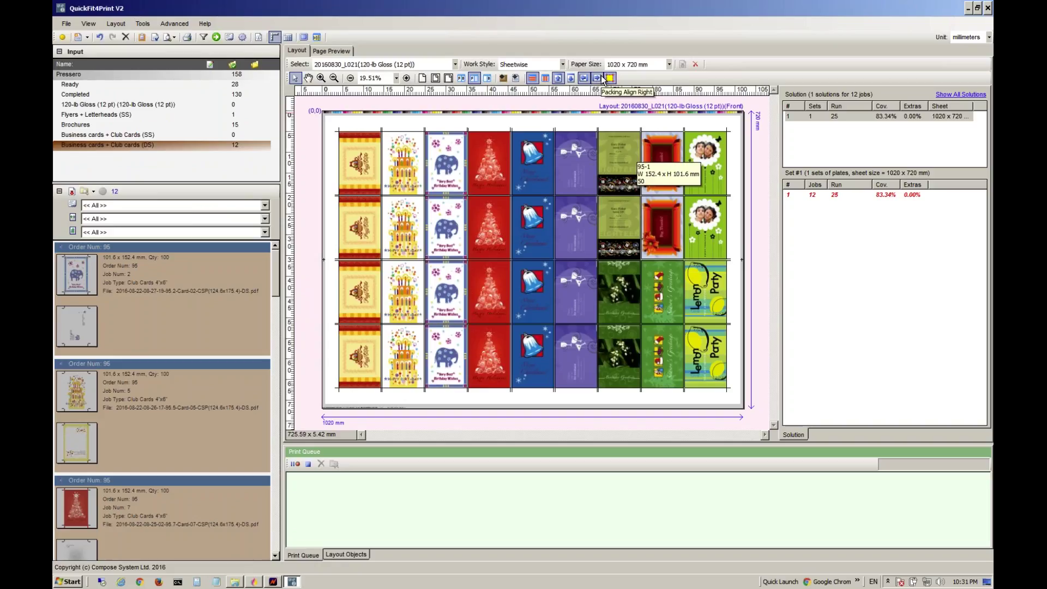
click(528, 65)
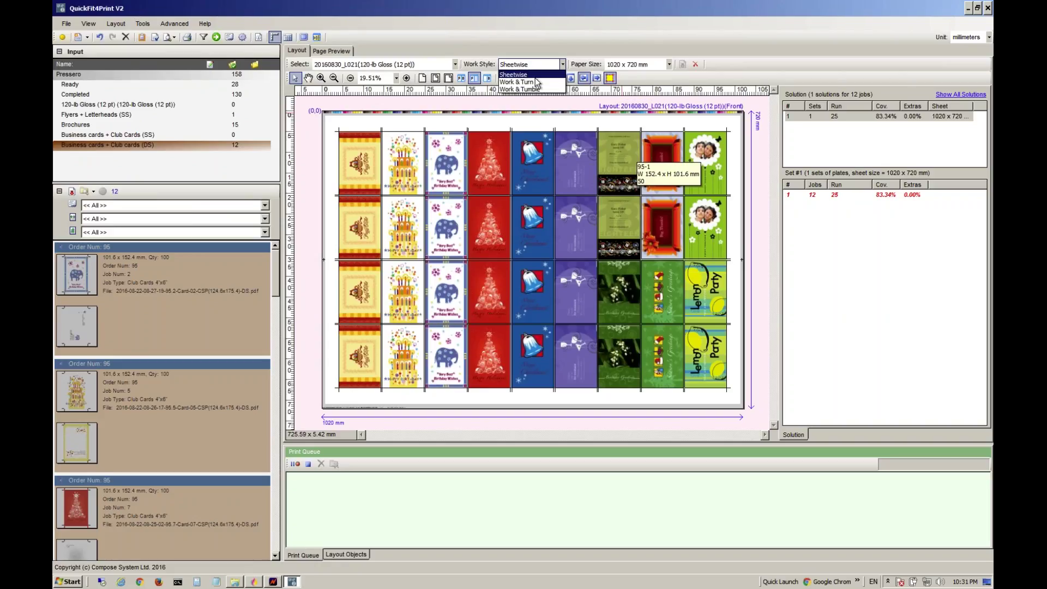
click(537, 82)
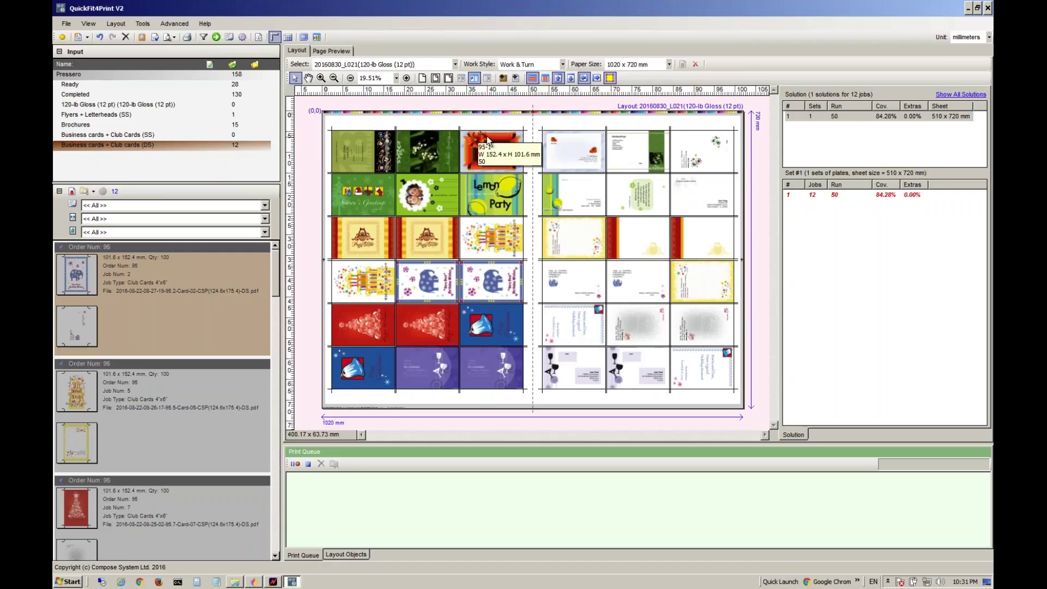
click(541, 66)
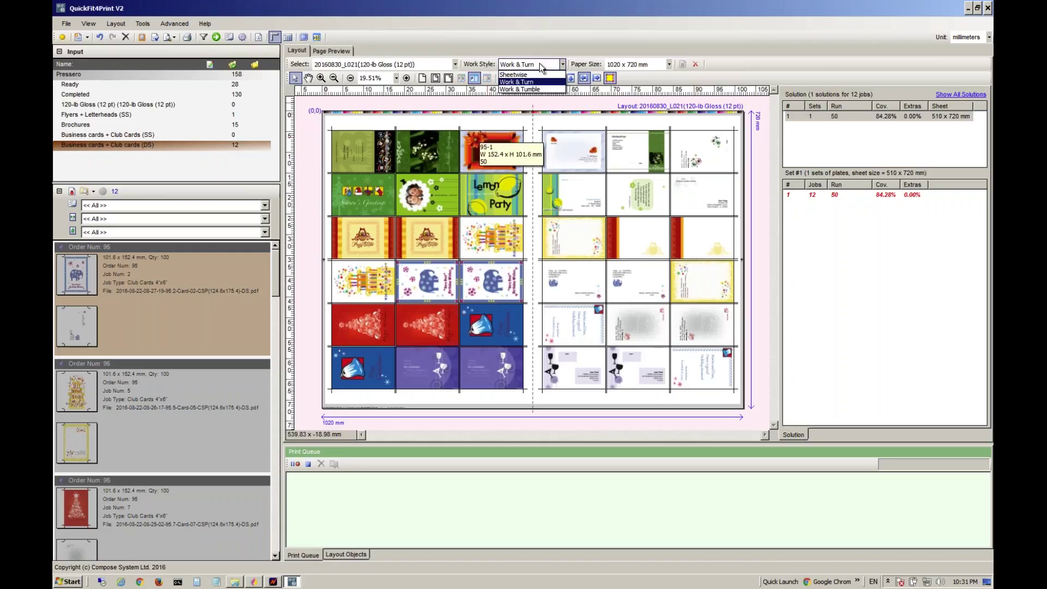
click(540, 89)
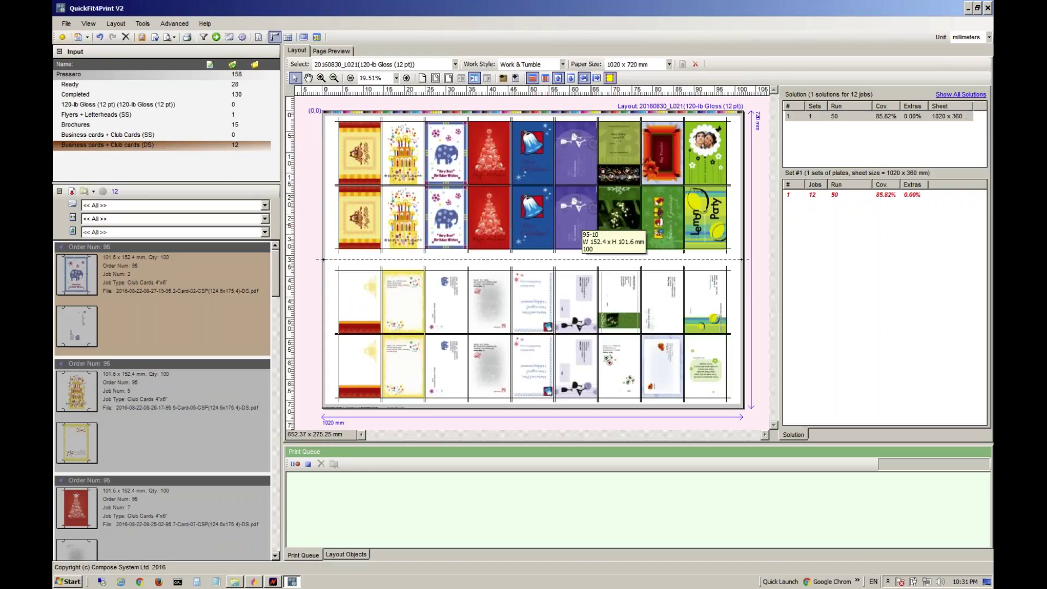
Step: Print all pages of the Work & Tumble layout with the Output setup, with layout and job sheet output enabled
click(66, 23)
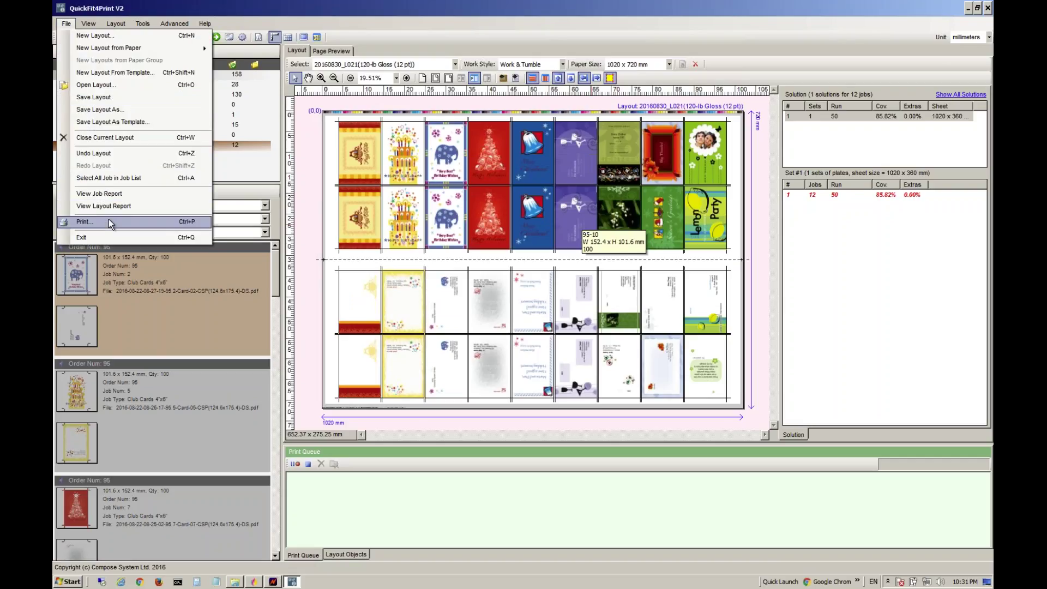
click(109, 221)
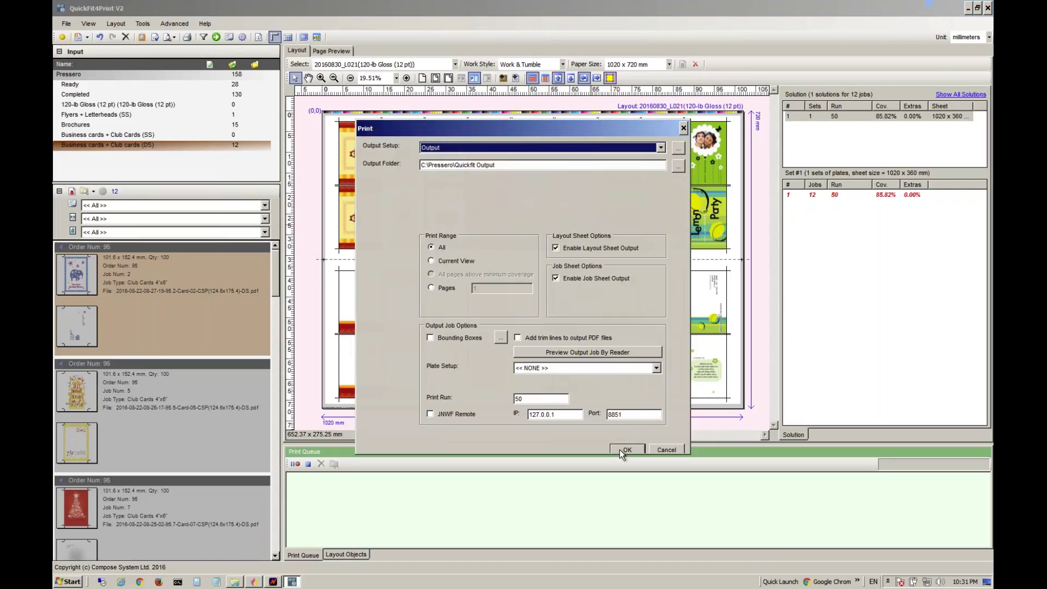
click(626, 449)
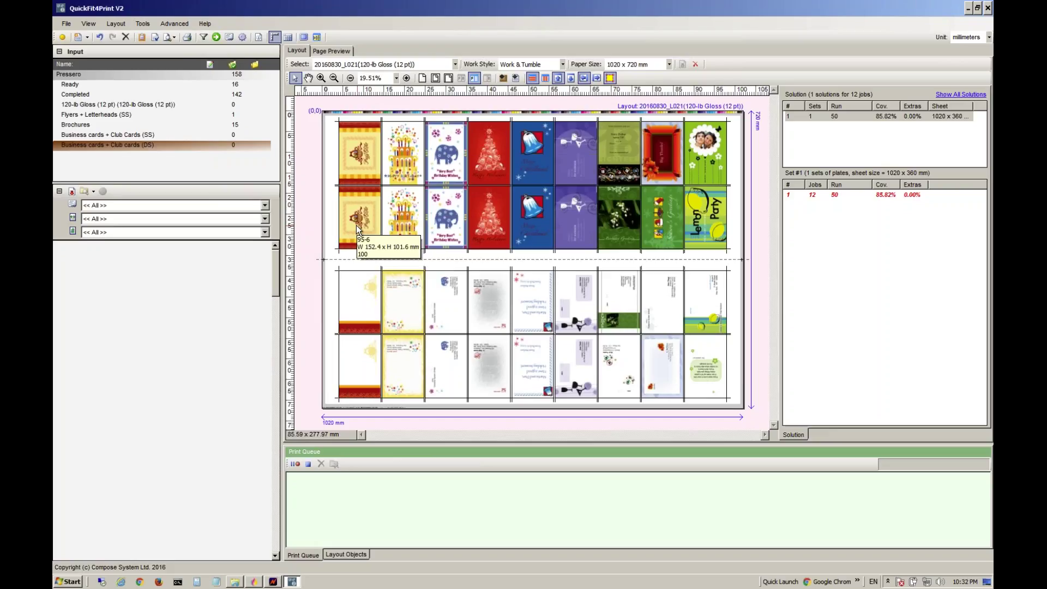
Step: Close the printed layout and create a new one on 80-lb Gloss text with 1020 x 720 mm paper, keeping the suggested name
click(126, 37)
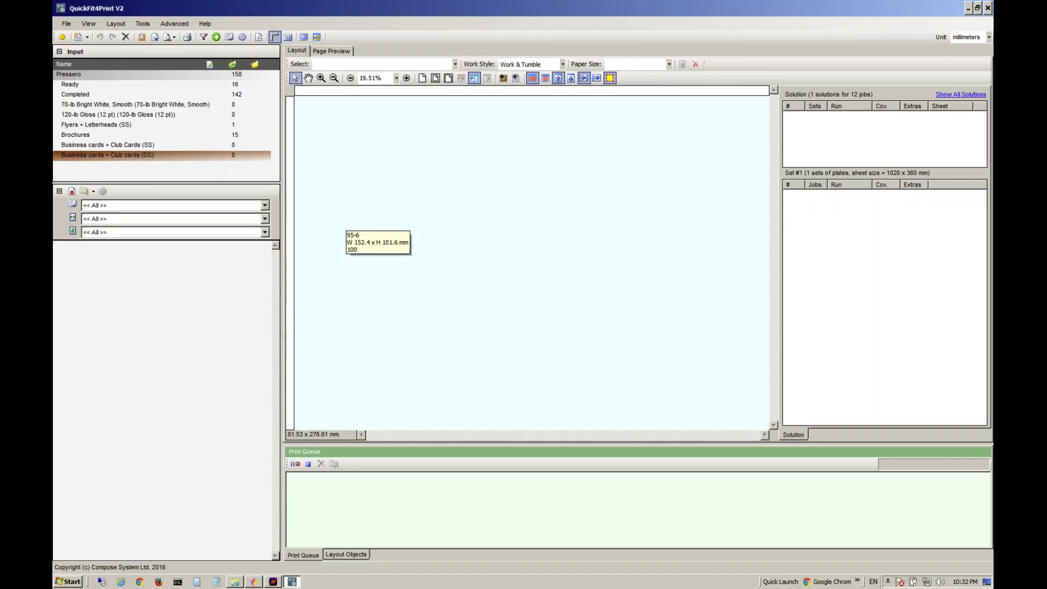
click(93, 124)
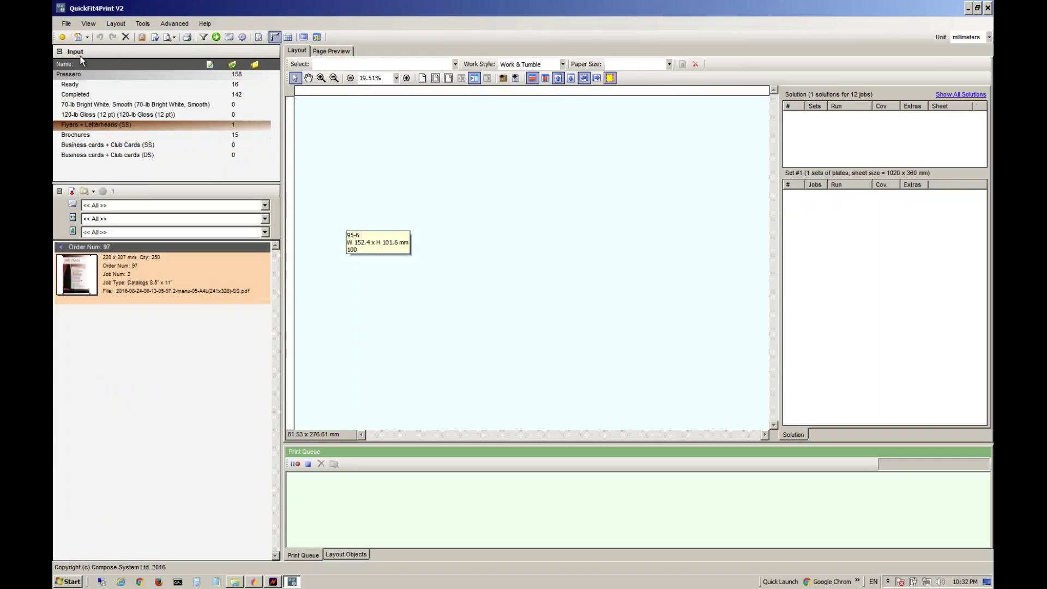
click(64, 25)
click(88, 35)
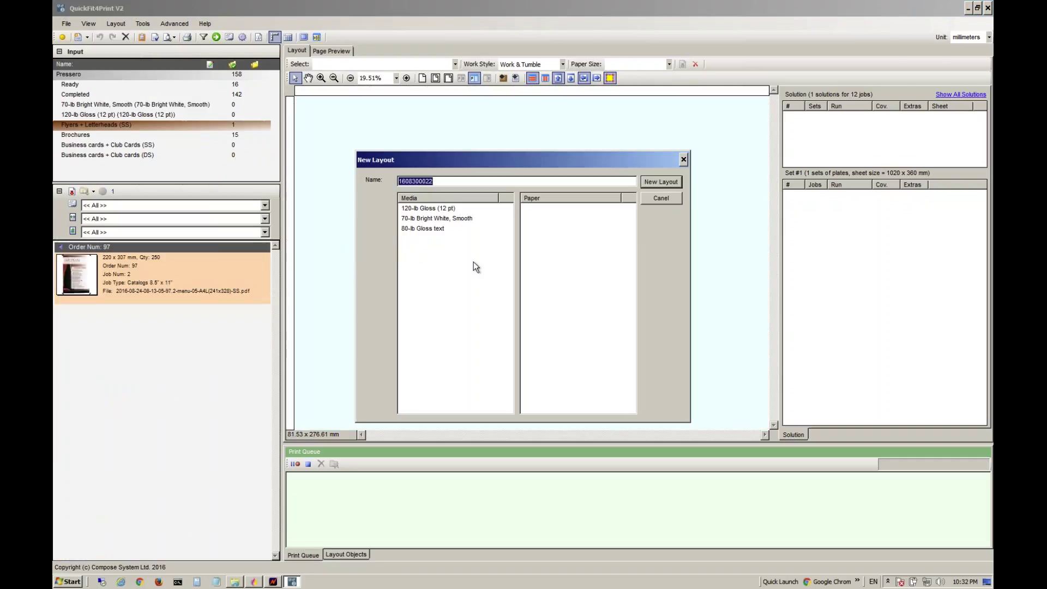
click(460, 227)
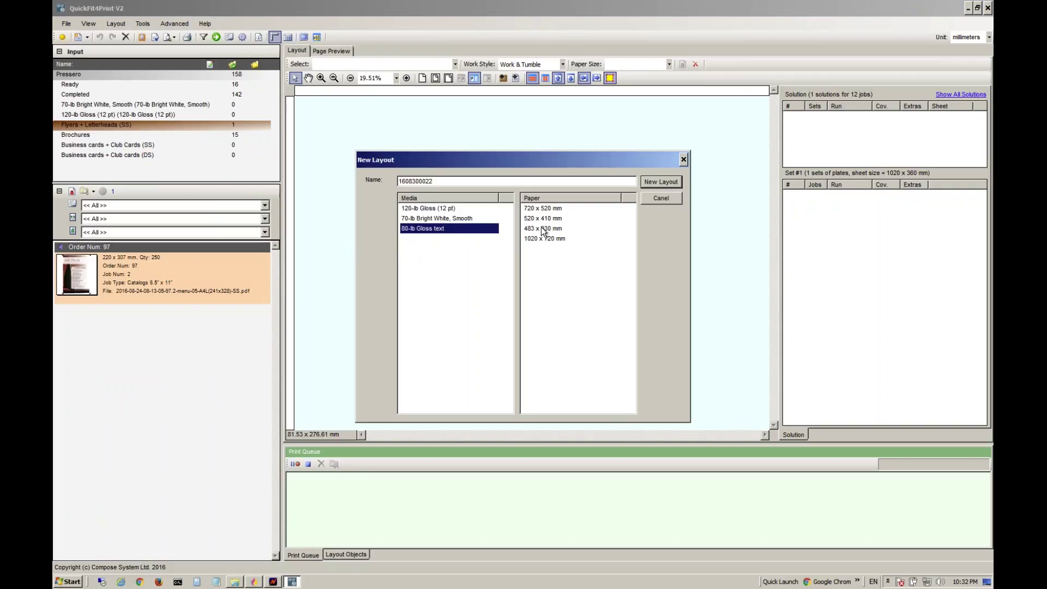
click(565, 238)
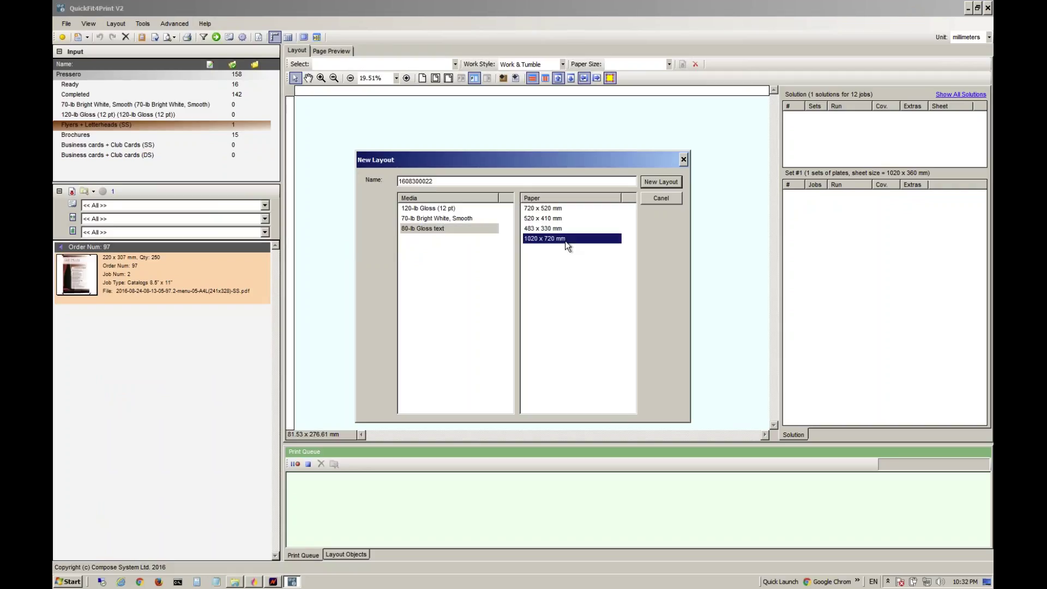
click(665, 181)
click(599, 302)
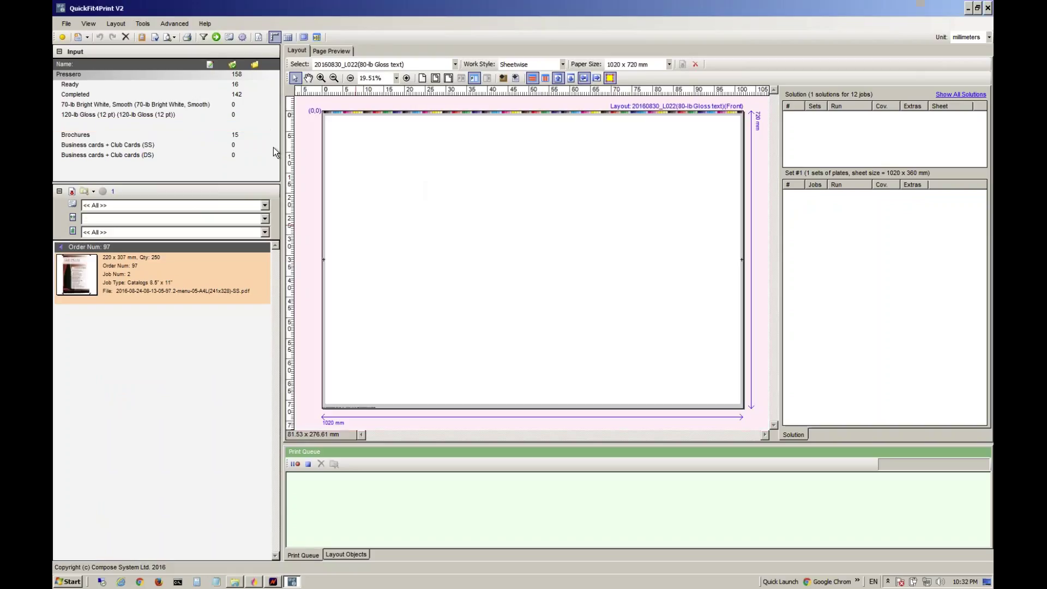
Step: Gang all the Brochures jobs on the 1020 x 720 mm sheet and switch to the alternative packing direction
click(202, 312)
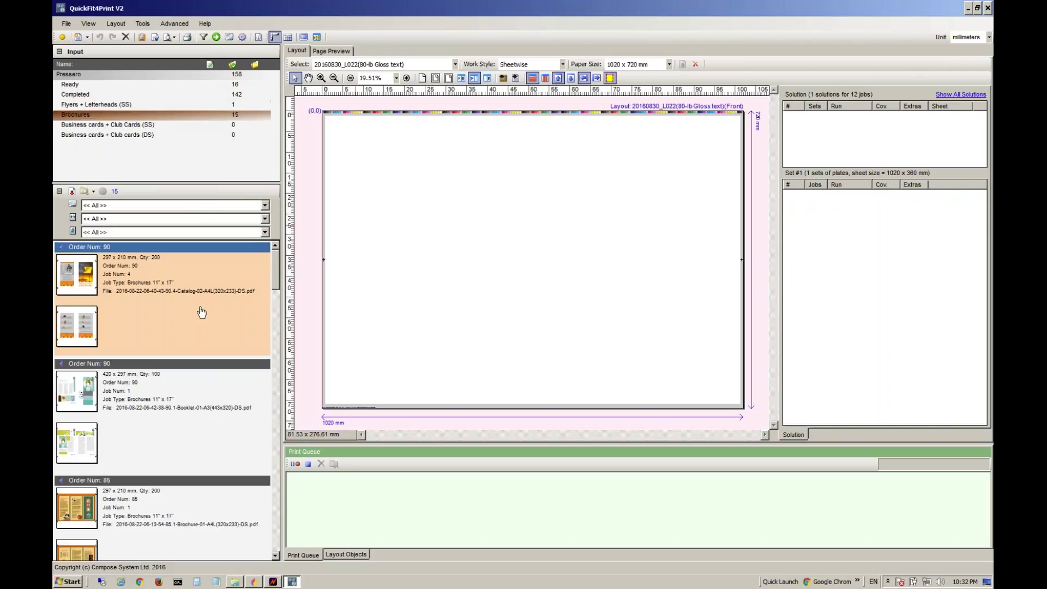
key(ctrl+a)
drag(202, 313, 499, 262)
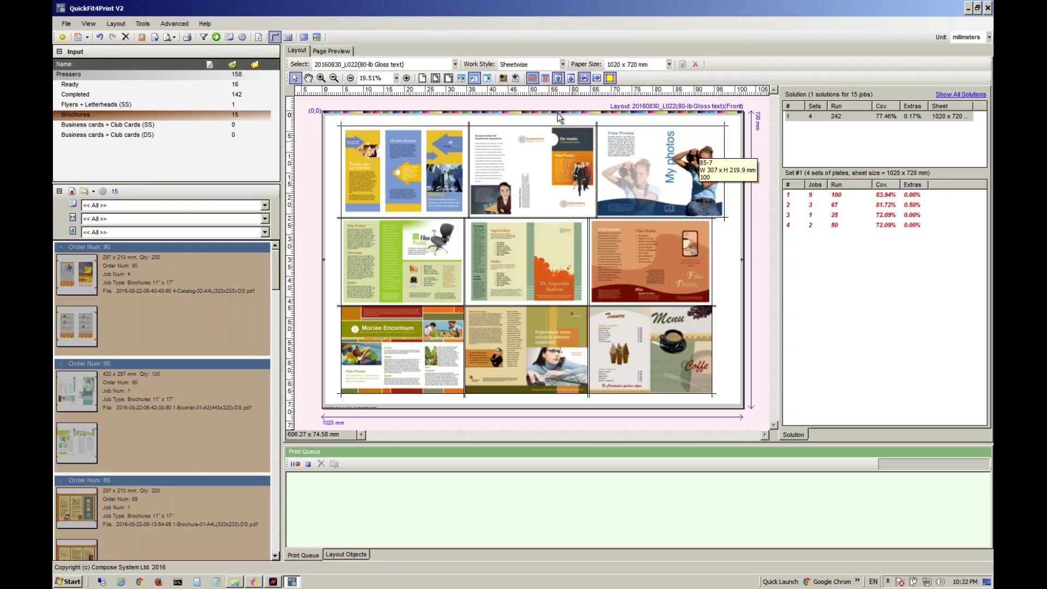
click(532, 81)
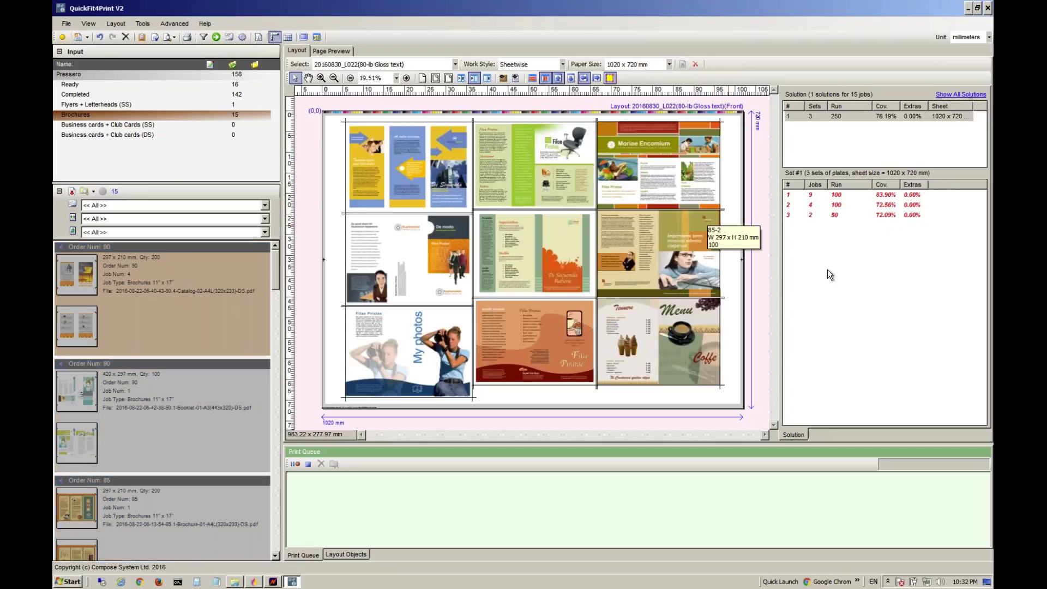
Step: Compare the plate layouts in the brochure solution and return to the second plate
click(840, 194)
click(846, 205)
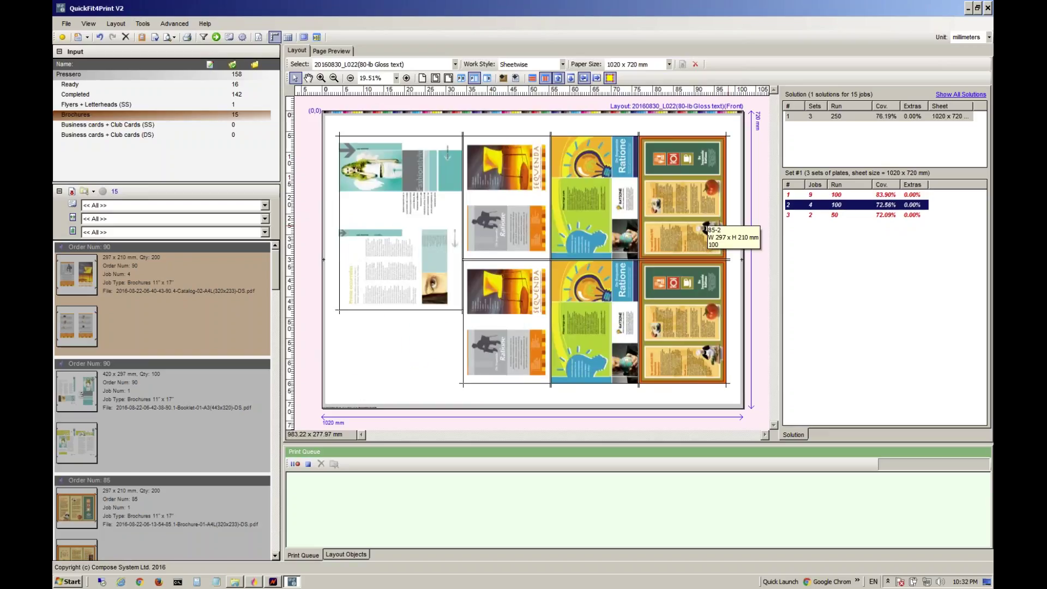
click(844, 213)
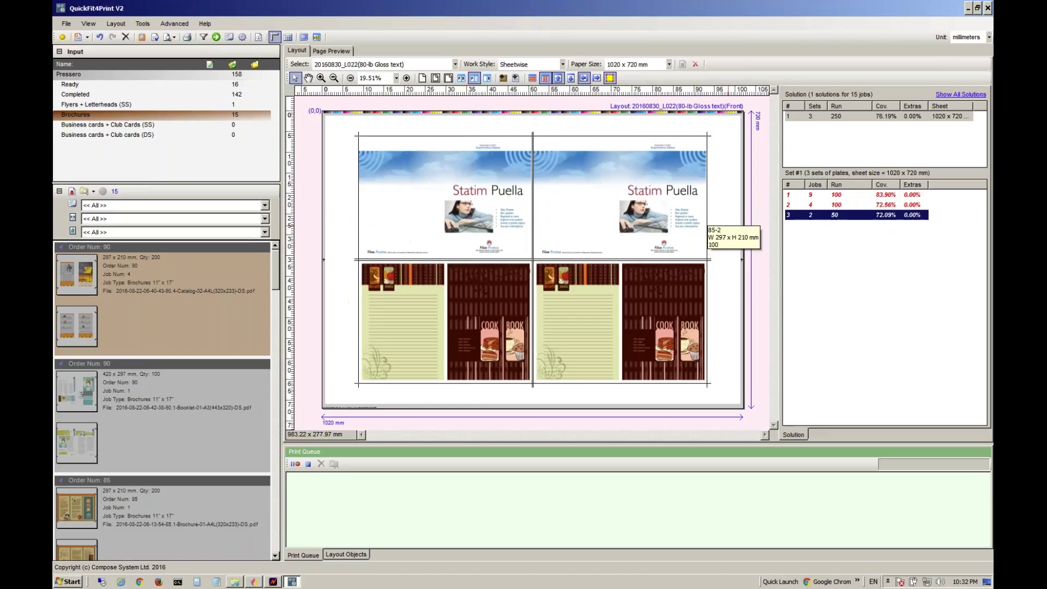
click(845, 203)
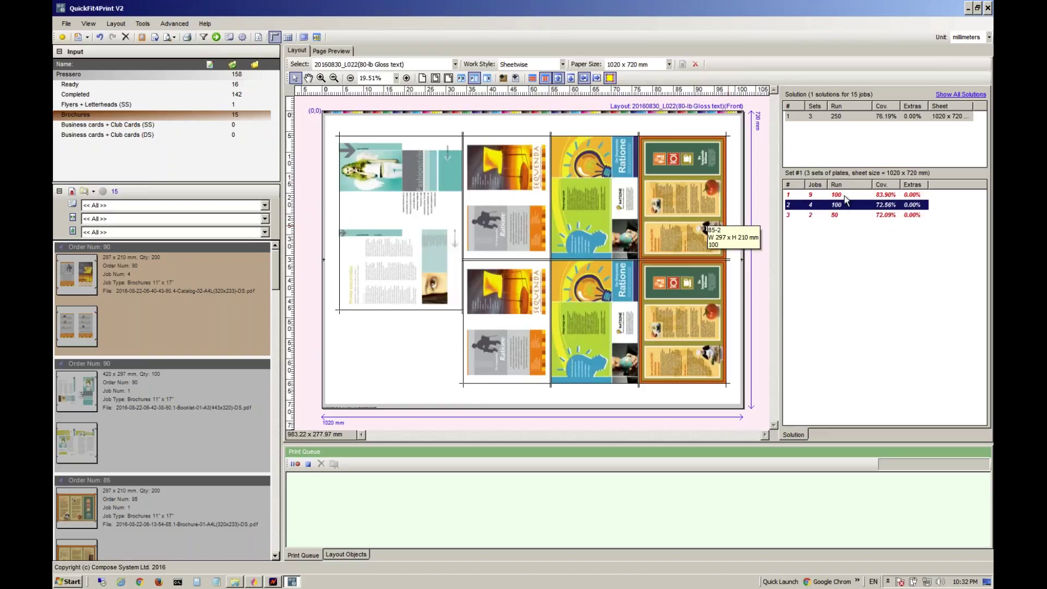
click(845, 196)
click(845, 204)
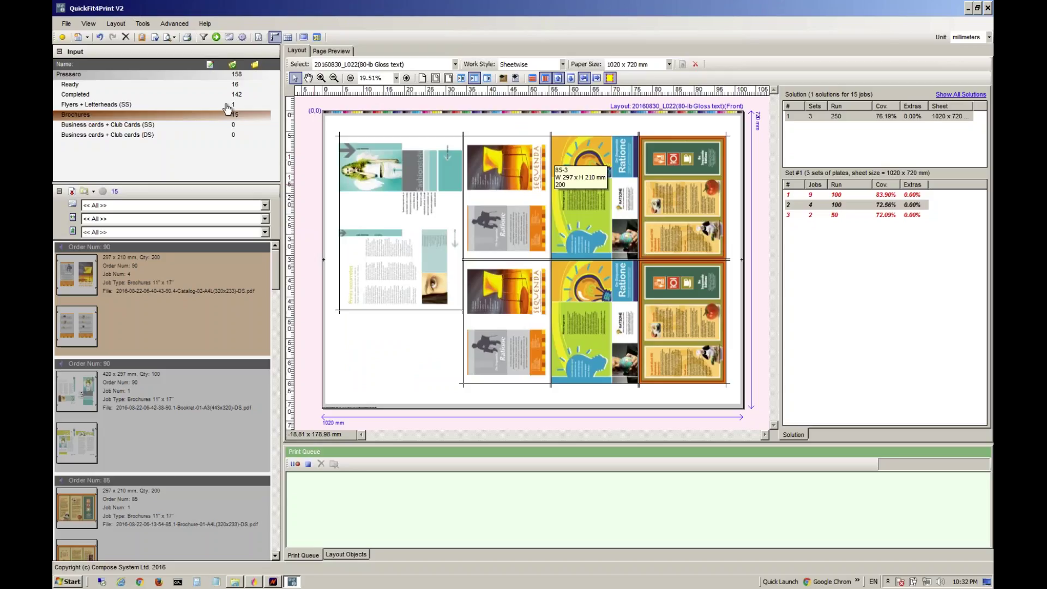
Step: Add the Flyers + Letterheads job to the empty area of the second plate and set its placement method to Relative
click(227, 106)
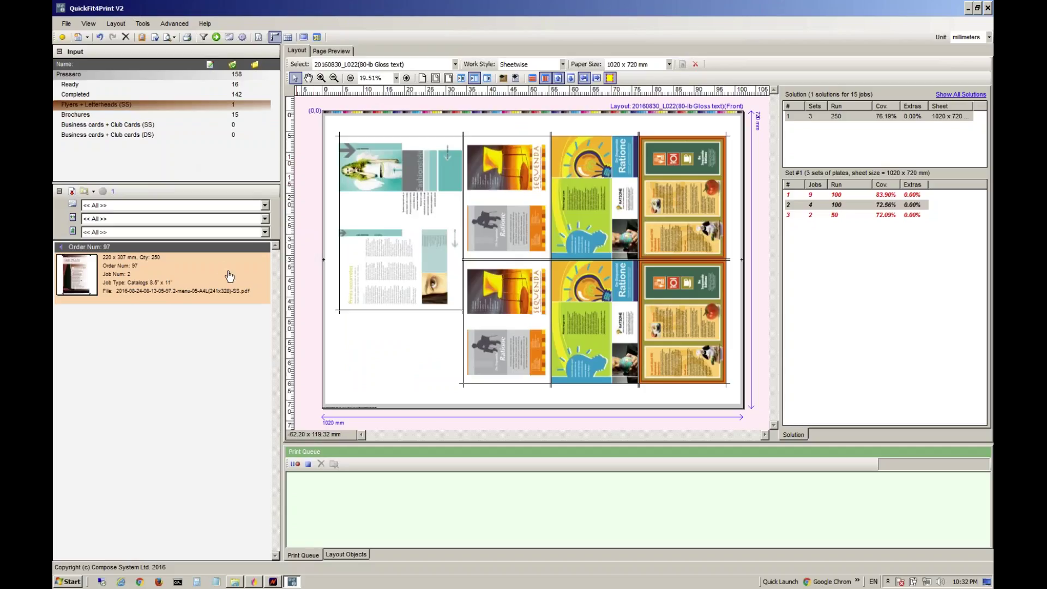
drag(229, 276, 395, 348)
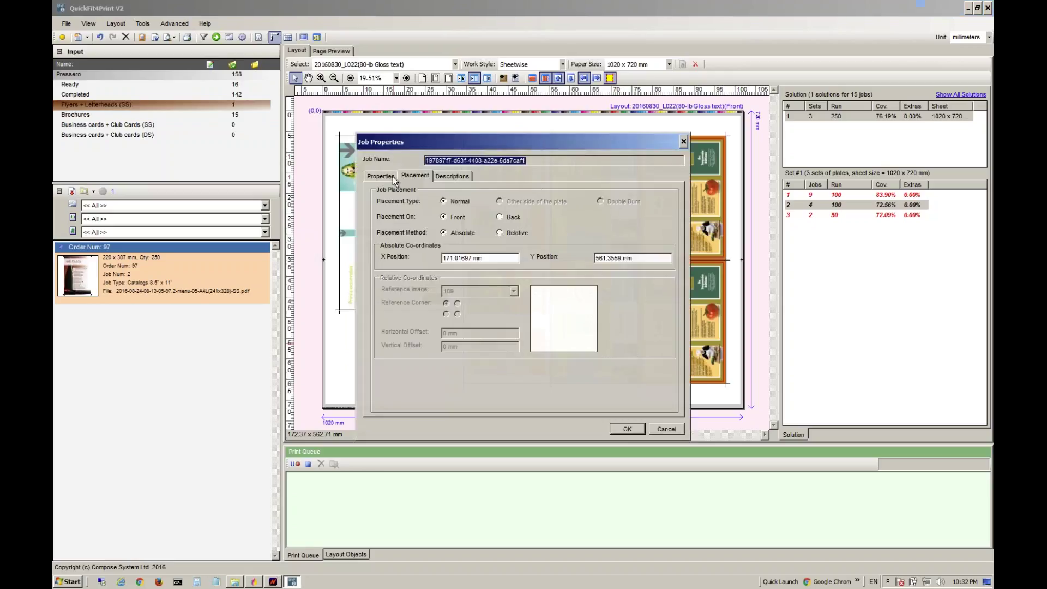
click(392, 176)
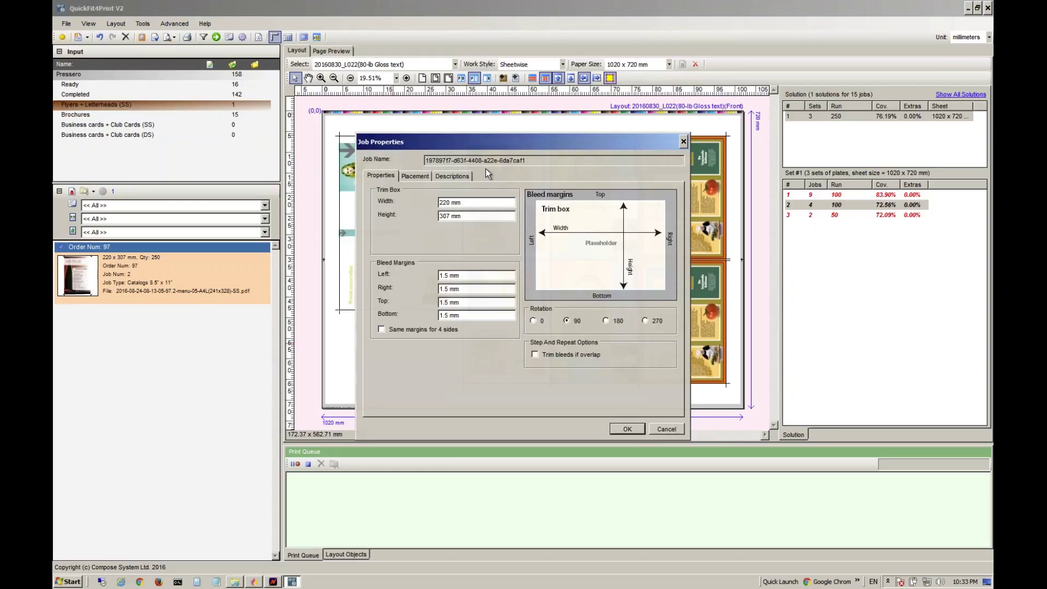
click(414, 177)
click(503, 233)
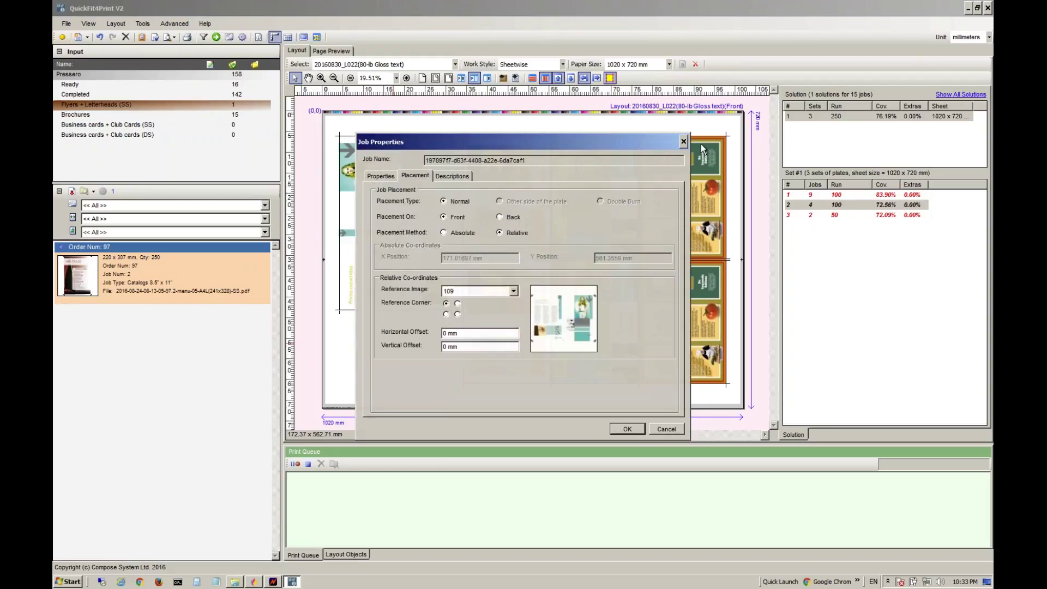
Step: Position the flyer job from the lower-left reference corner of brochure image 109 with a 3 mm vertical offset
drag(701, 144, 900, 120)
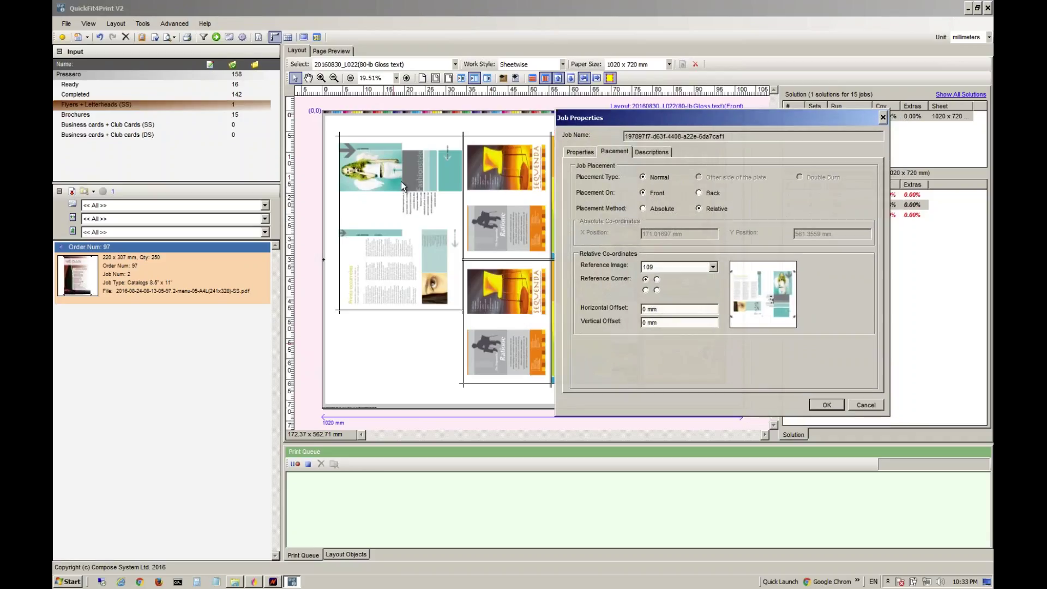
key(Down)
key(Tab)
key(Tab)
text(3)
click(821, 405)
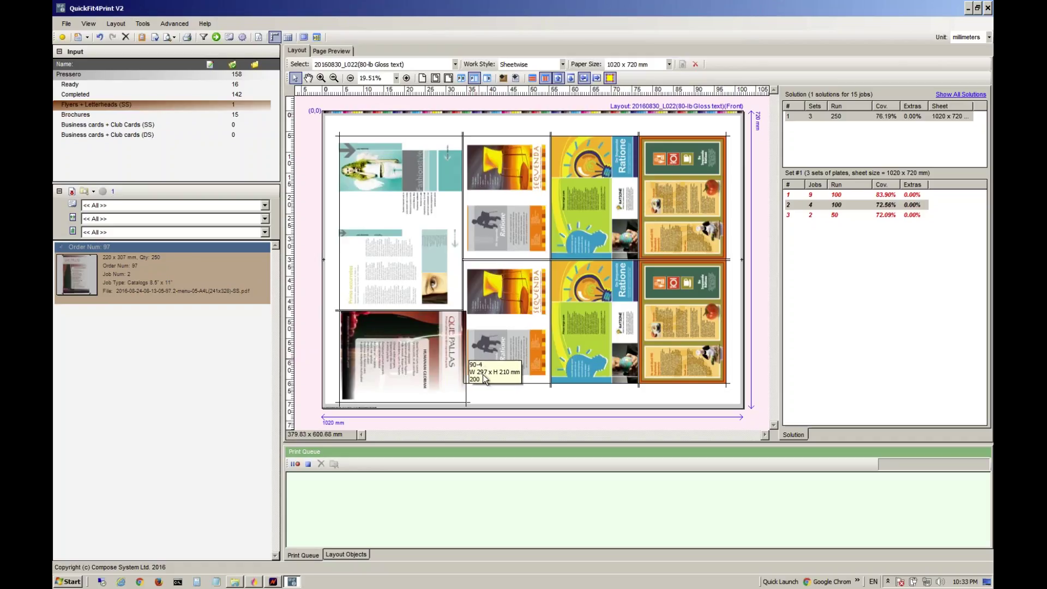
Step: Shift the flyer job slightly left on the plate, then align its right edge with the brochure above it
click(431, 352)
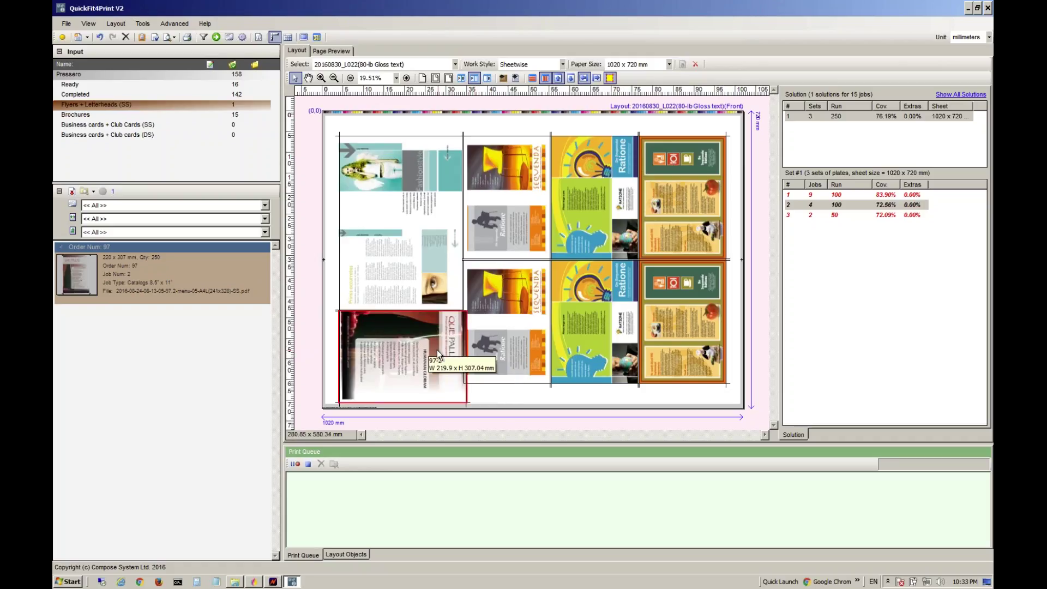
drag(431, 354, 427, 349)
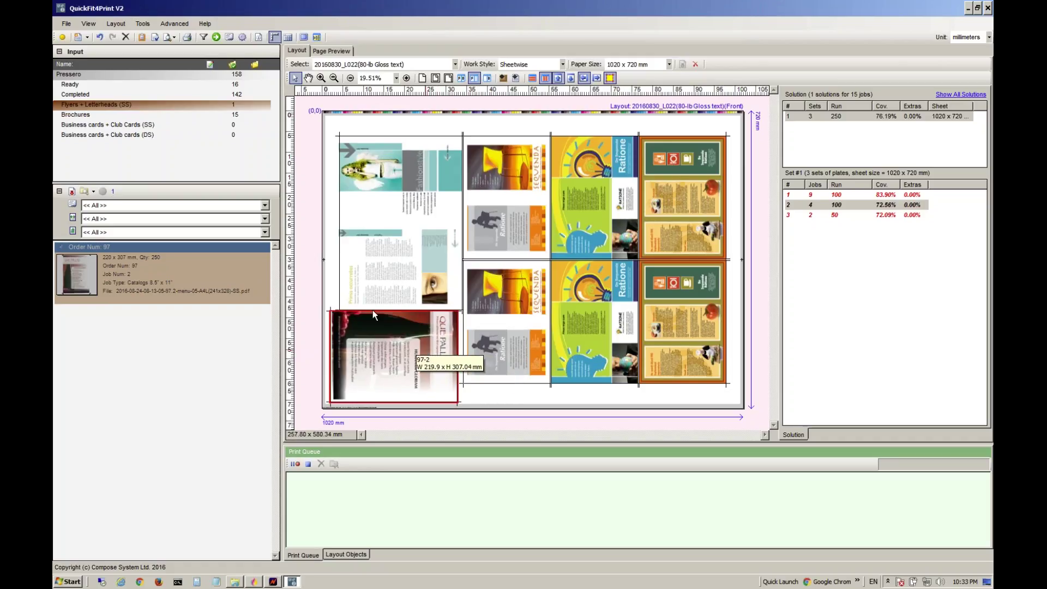
drag(312, 275, 386, 358)
right_click(386, 358)
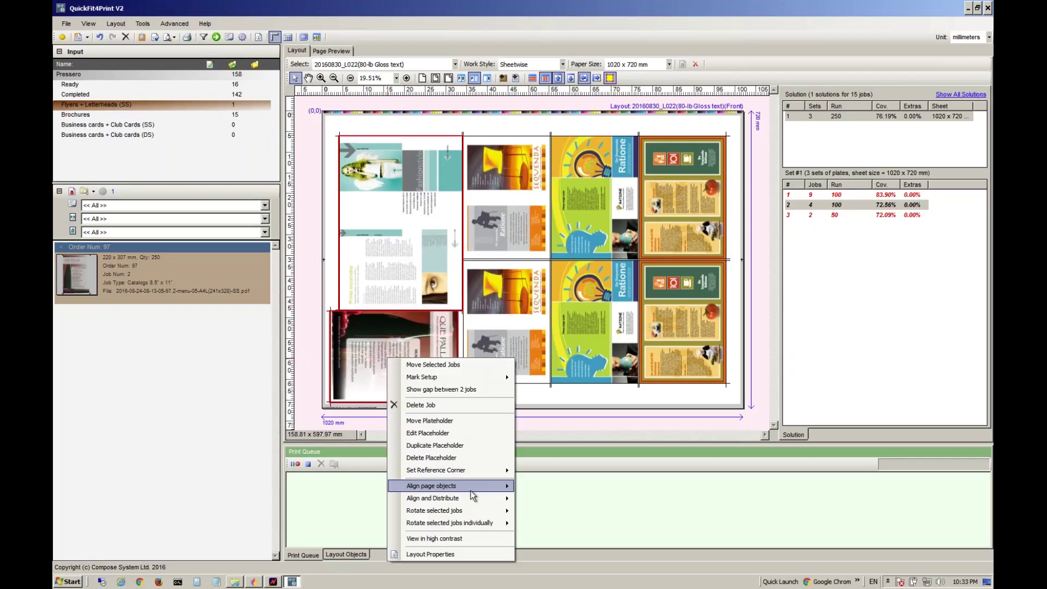
mouse_move(470, 499)
mouse_move(551, 500)
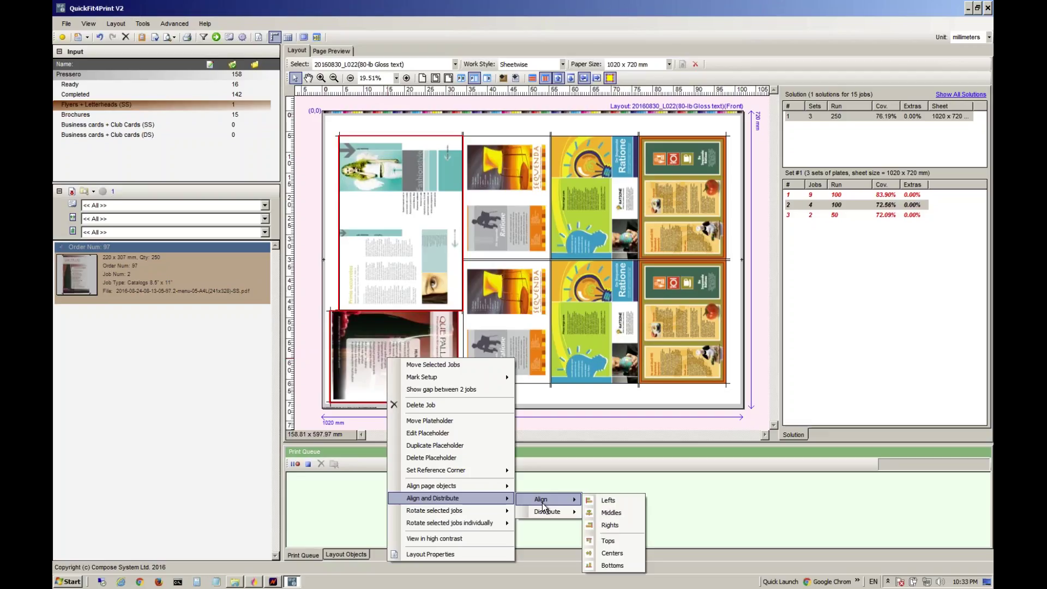
click(620, 525)
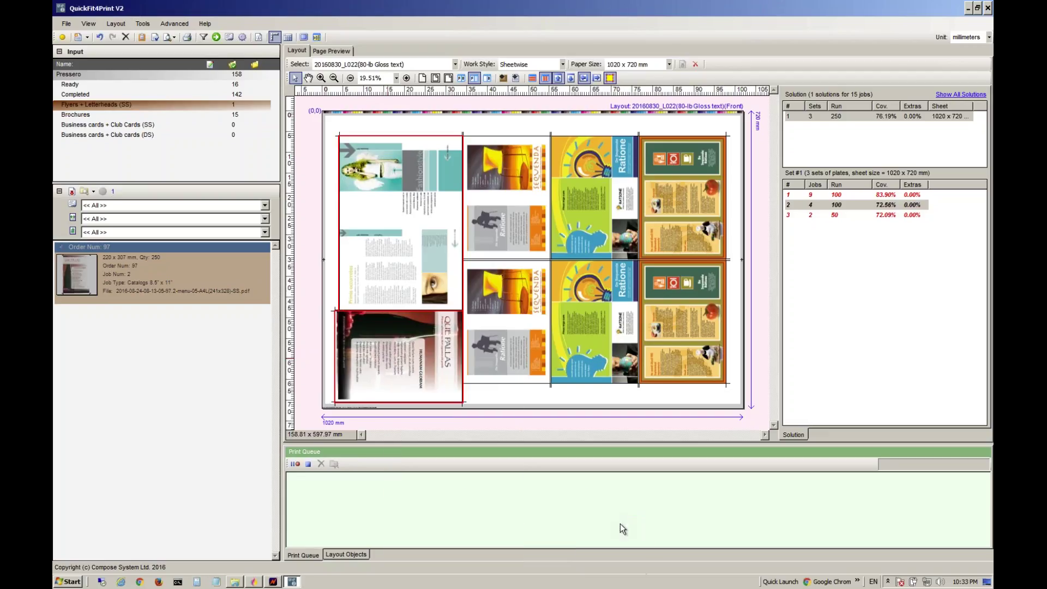
Step: Clear the job selection and print all pages of the brochure layout, keeping the Turn work style
click(629, 391)
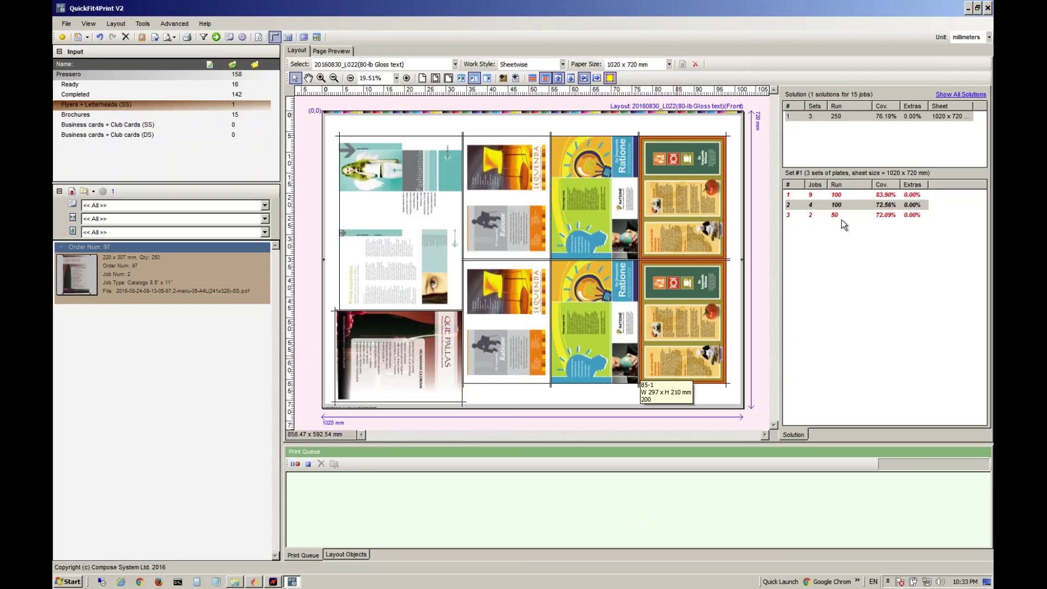
key(ctrl+p)
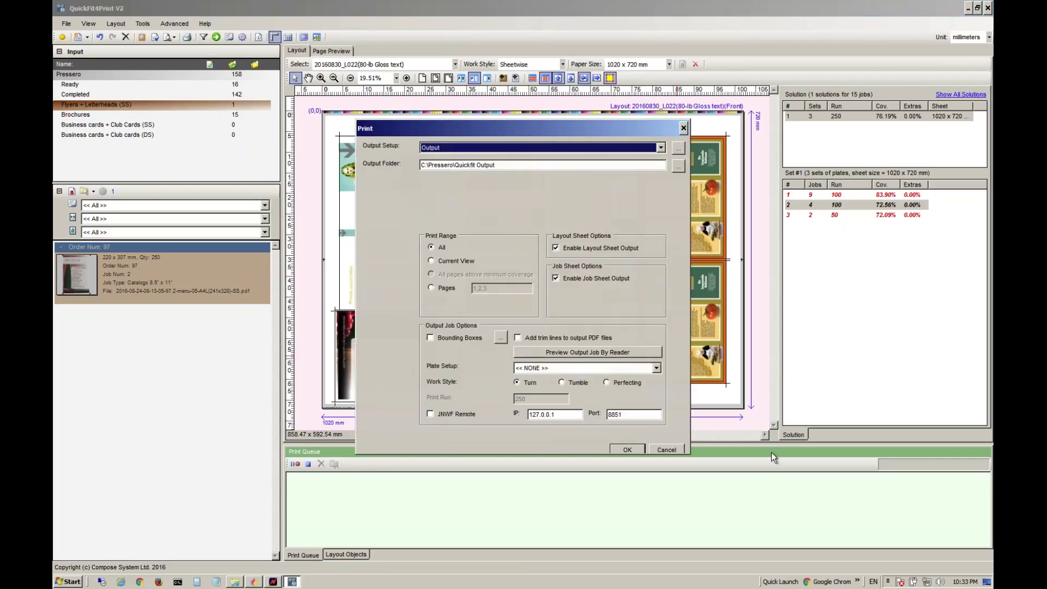
click(628, 448)
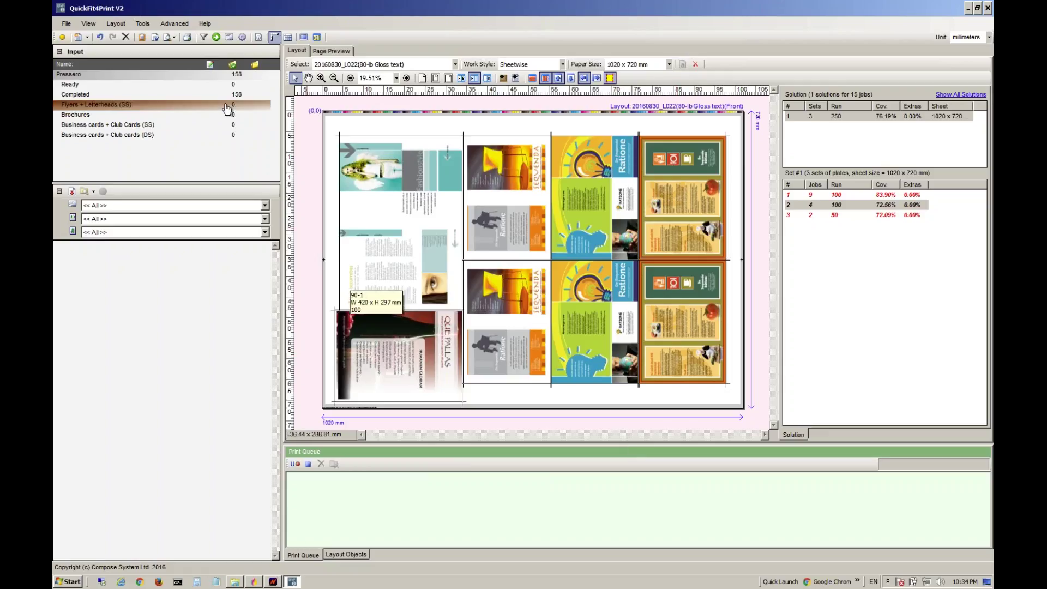
Step: Examine the Ready and Completed job lists of the Pressero input, leaving the Completed jobs displayed
click(224, 87)
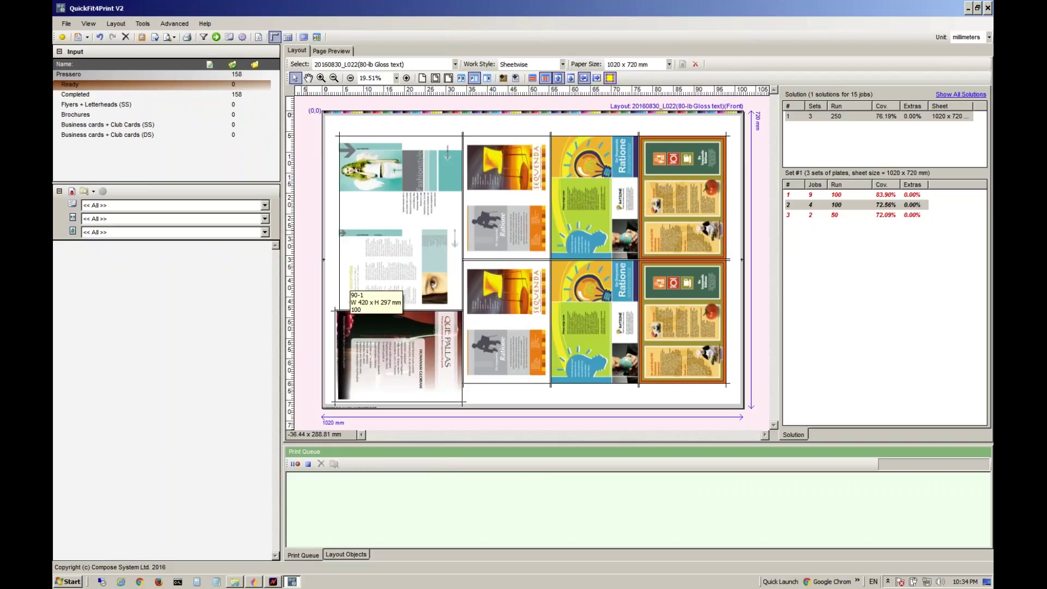
click(246, 95)
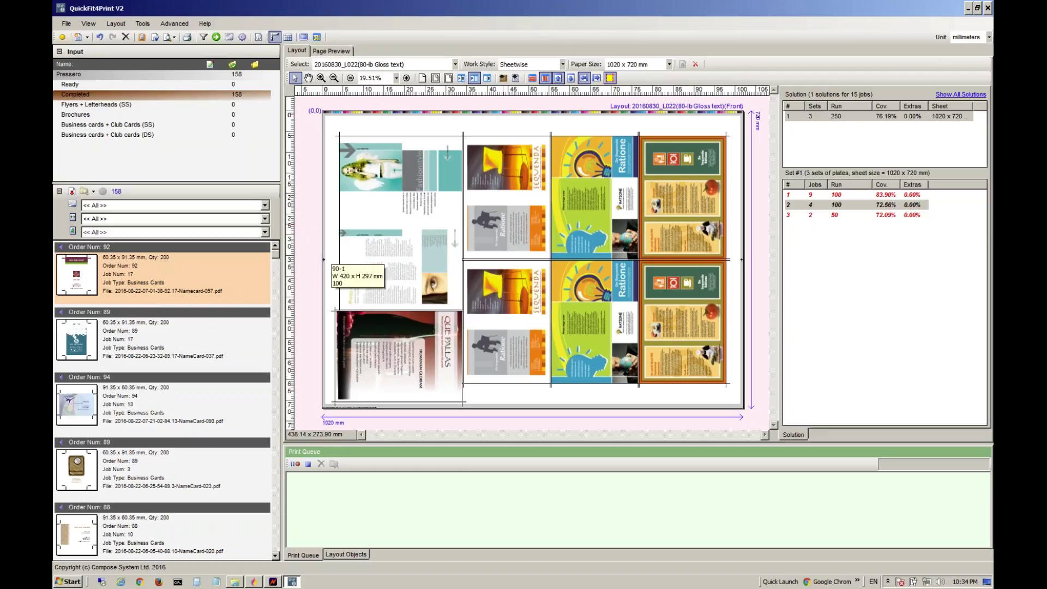
key(ctrl+Left)
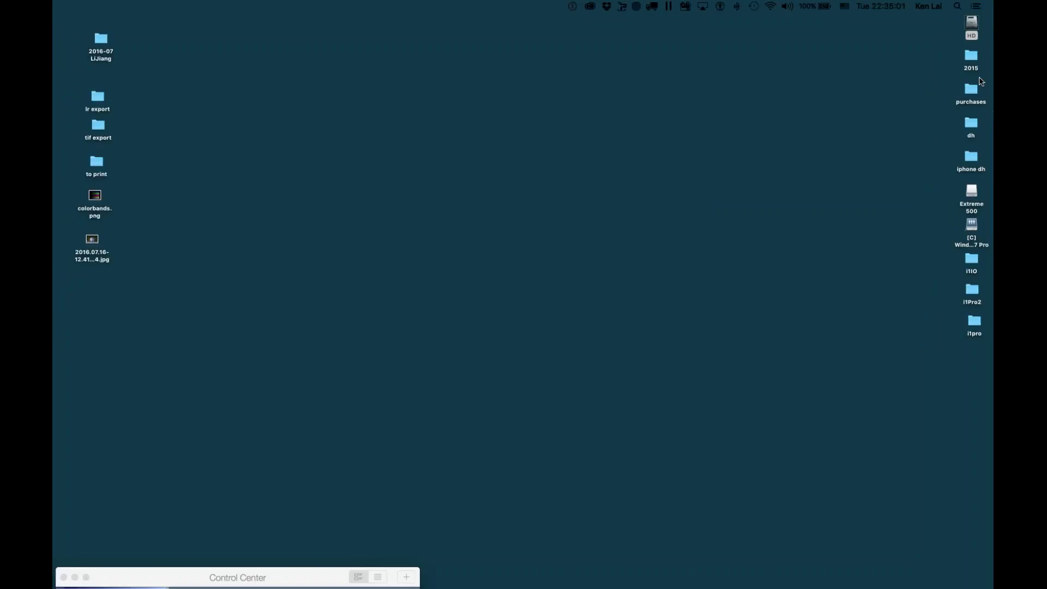
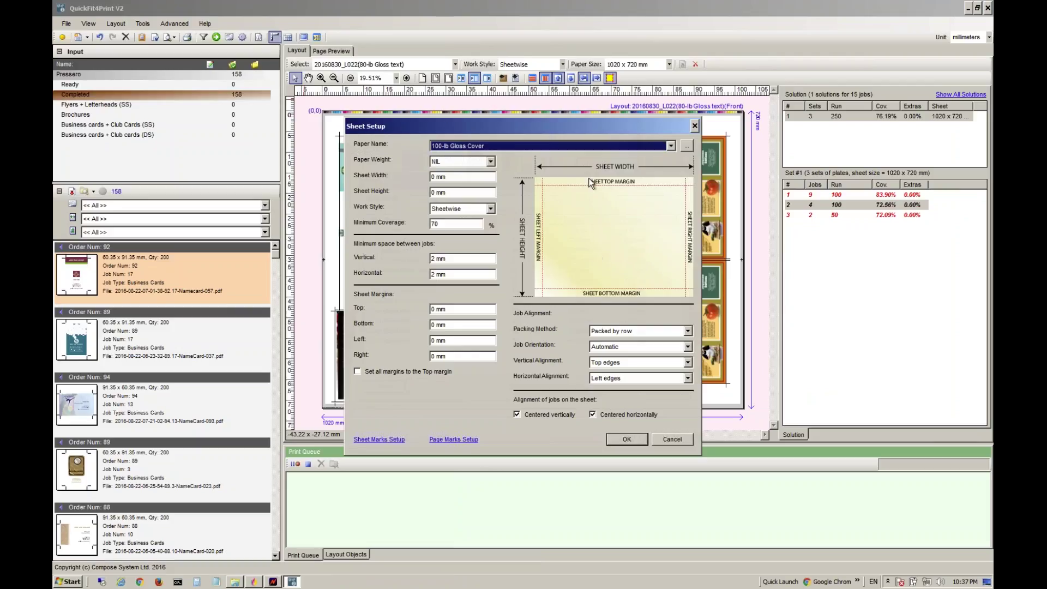
Step: Review the paper name, paper weight and work style choices in the sheet setup, keeping 100-lb Gloss Cover, NIL and Sheetwise
click(582, 143)
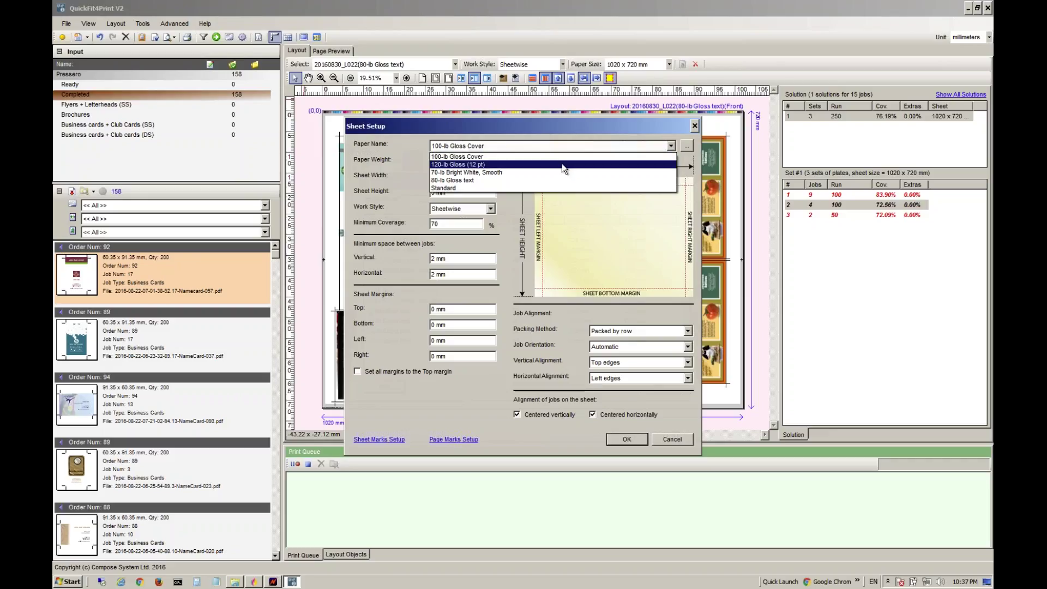
click(523, 129)
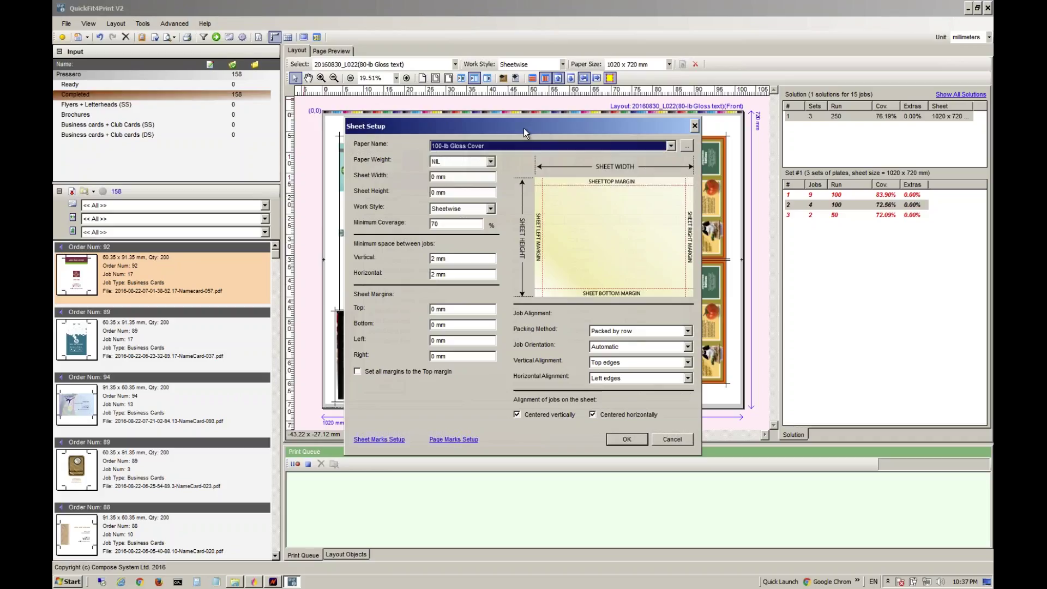
click(490, 162)
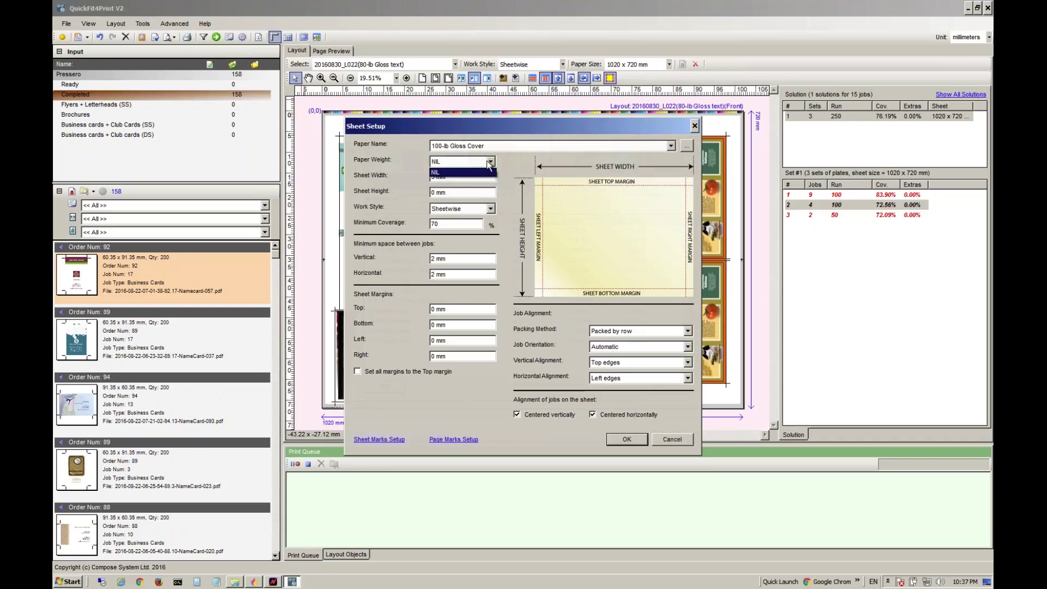
click(489, 164)
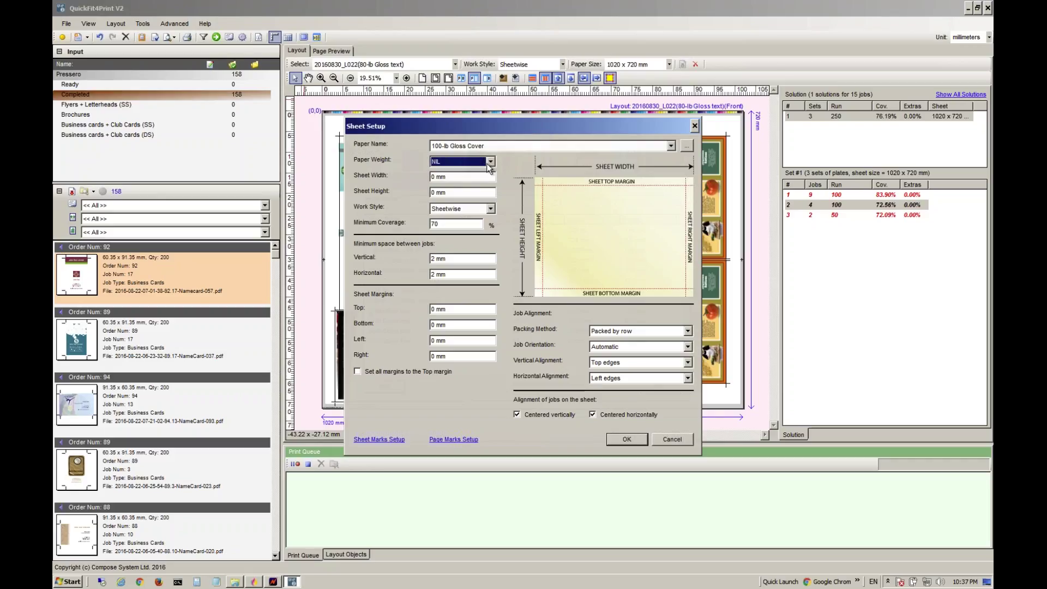
key(Tab)
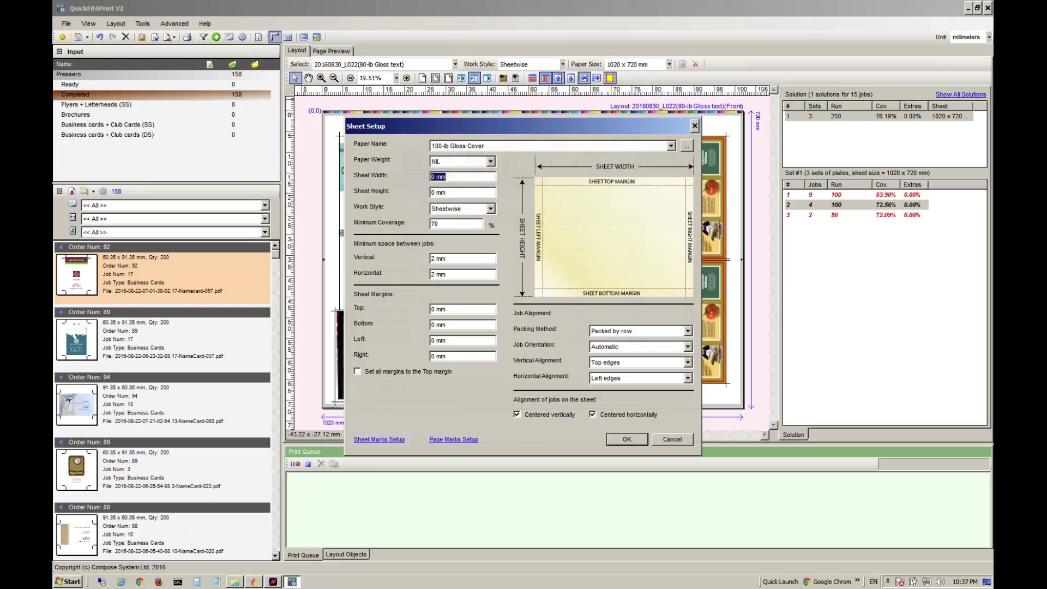
click(472, 207)
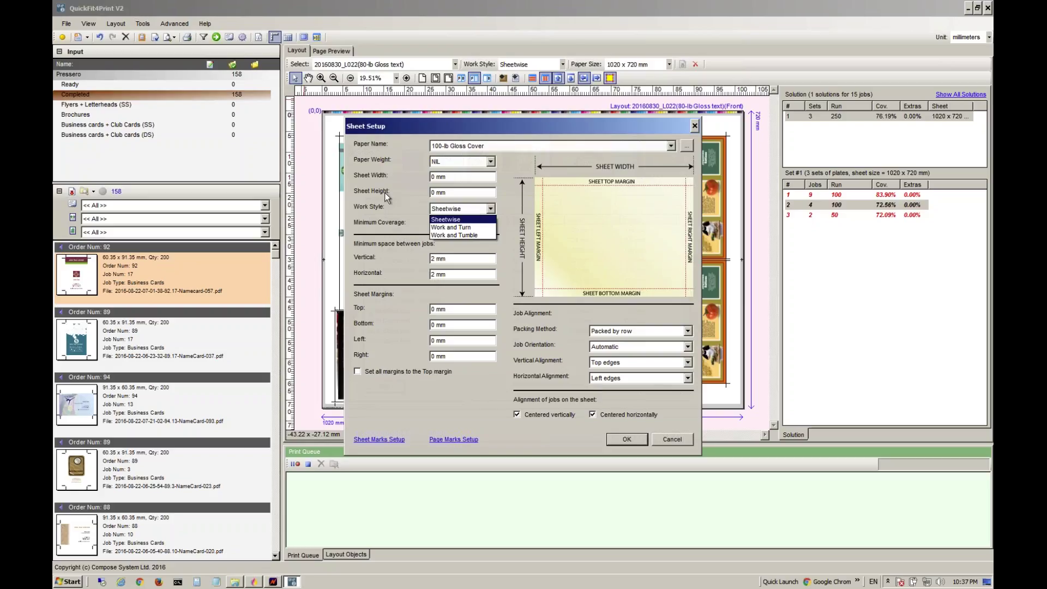
key(Return)
key(Tab)
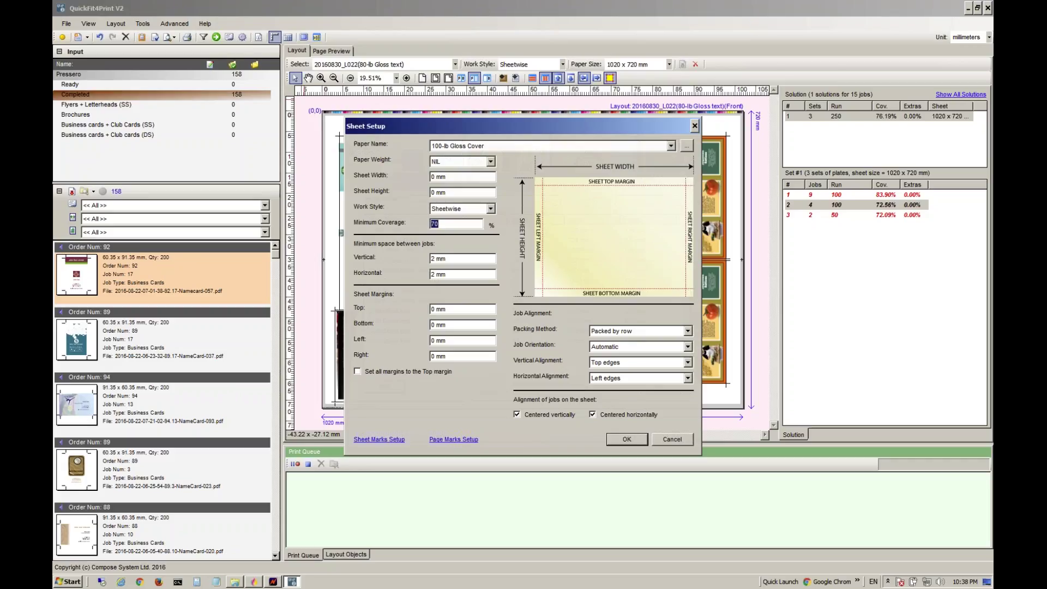
Step: Set the new sheet's top margin to 10 mm
click(431, 259)
click(431, 274)
key(Tab)
text(10)
key(Tab)
Step: Enable cross registration marks for the sheet, 8 mm wide and 8 mm high, positioned at the middle of edges
click(388, 439)
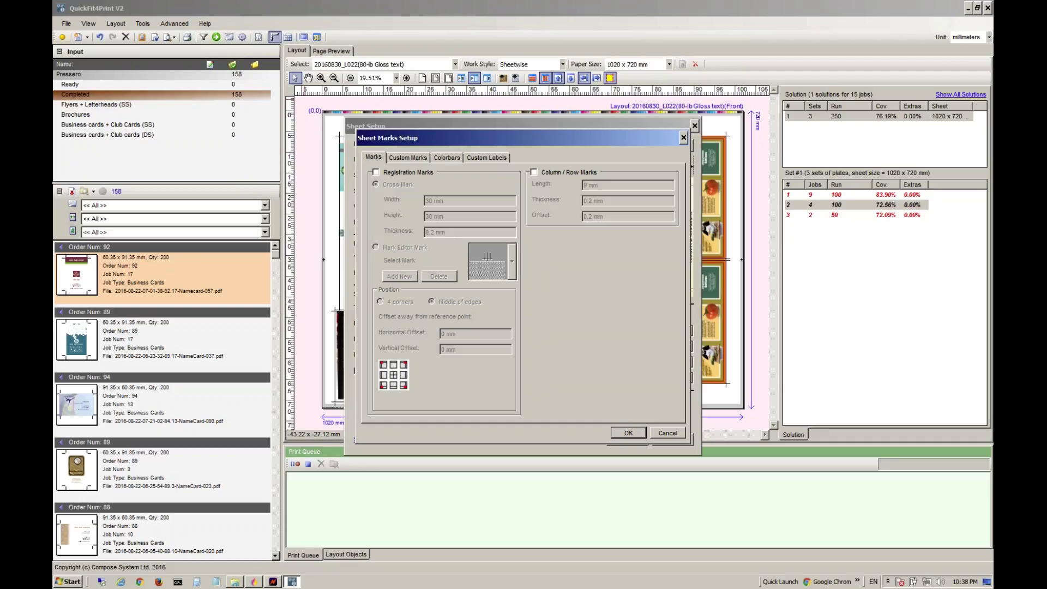
click(410, 172)
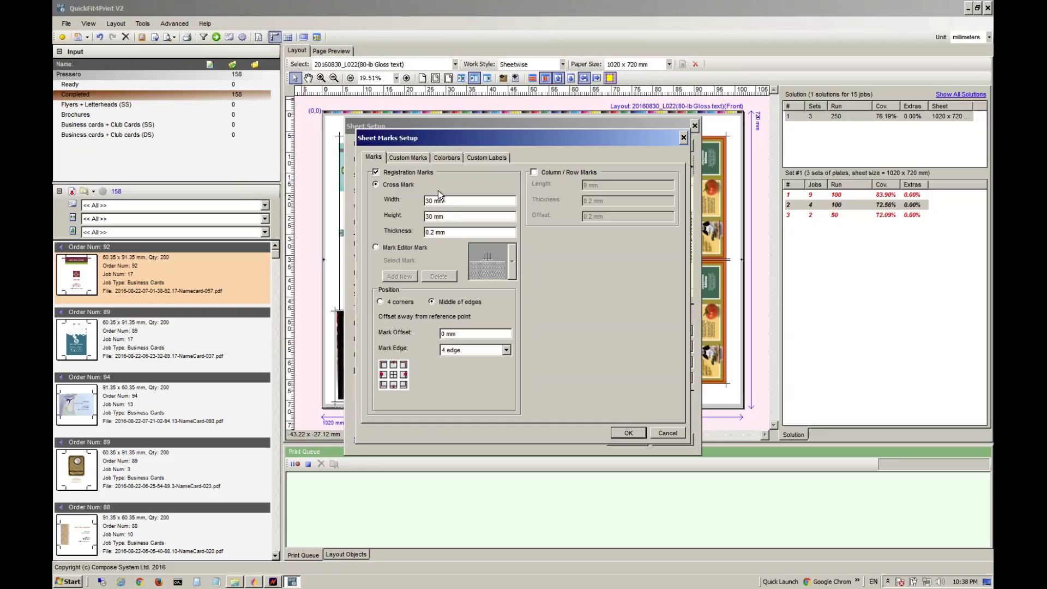
double_click(429, 200)
text(8)
key(Tab)
text(8)
click(404, 304)
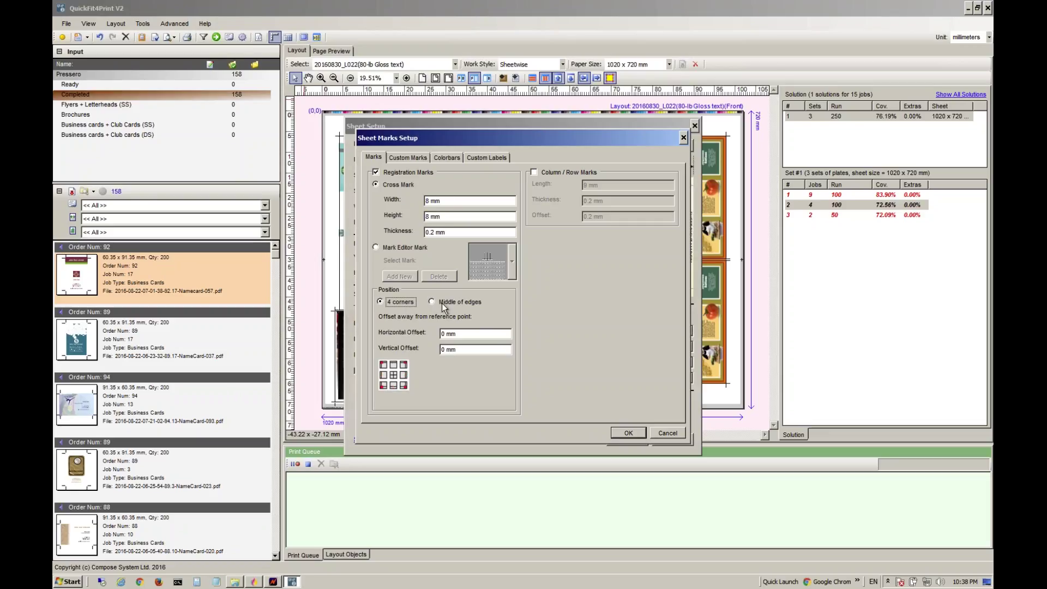
click(441, 303)
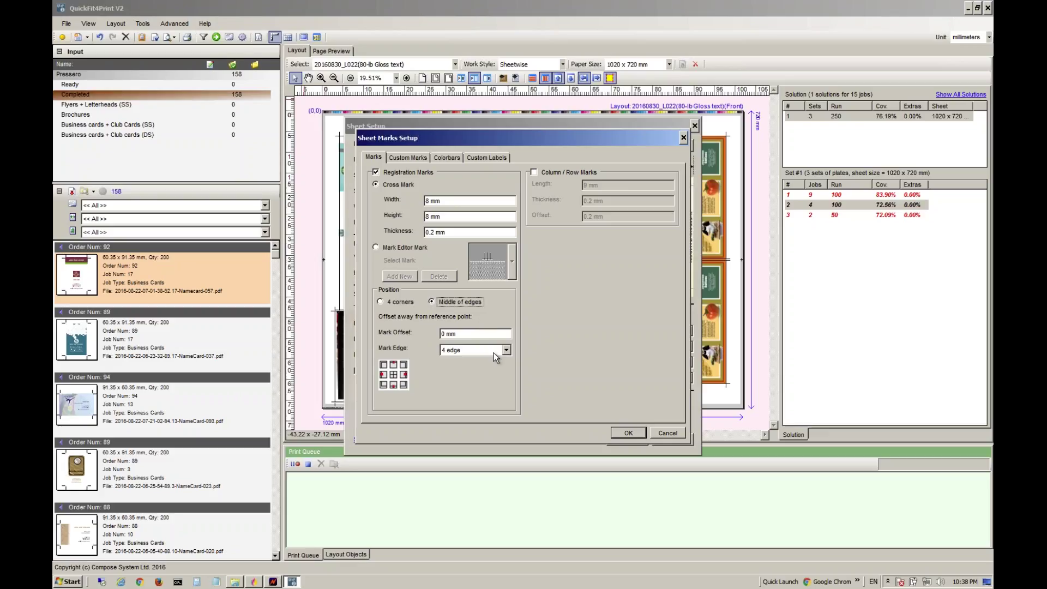
Step: Try a custom sheet mark aligned Bottom Right with front offsets of X 10 mm and Y 20 mm, and discard it
click(419, 158)
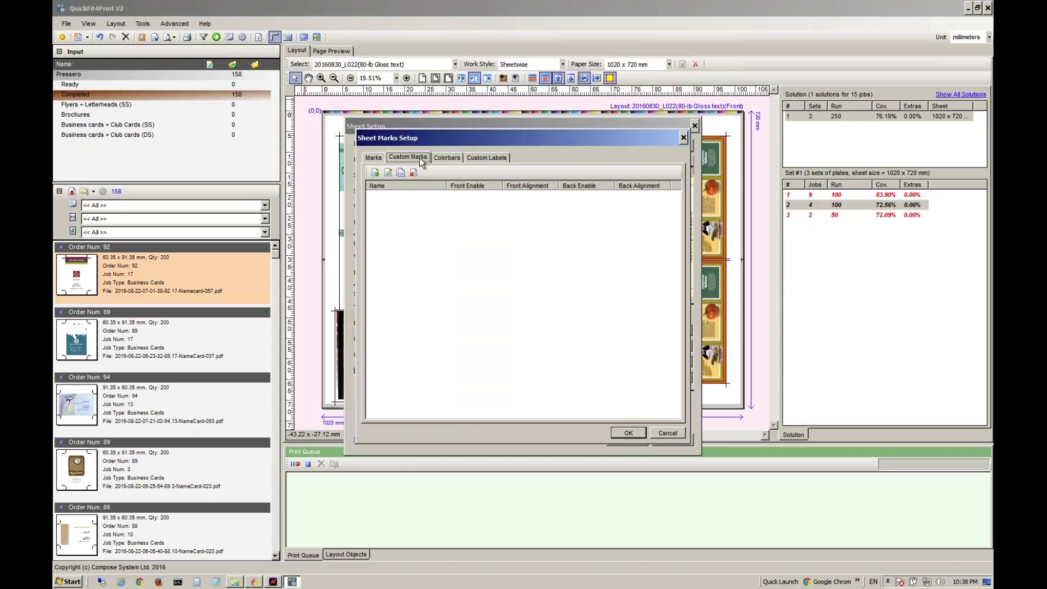
click(375, 172)
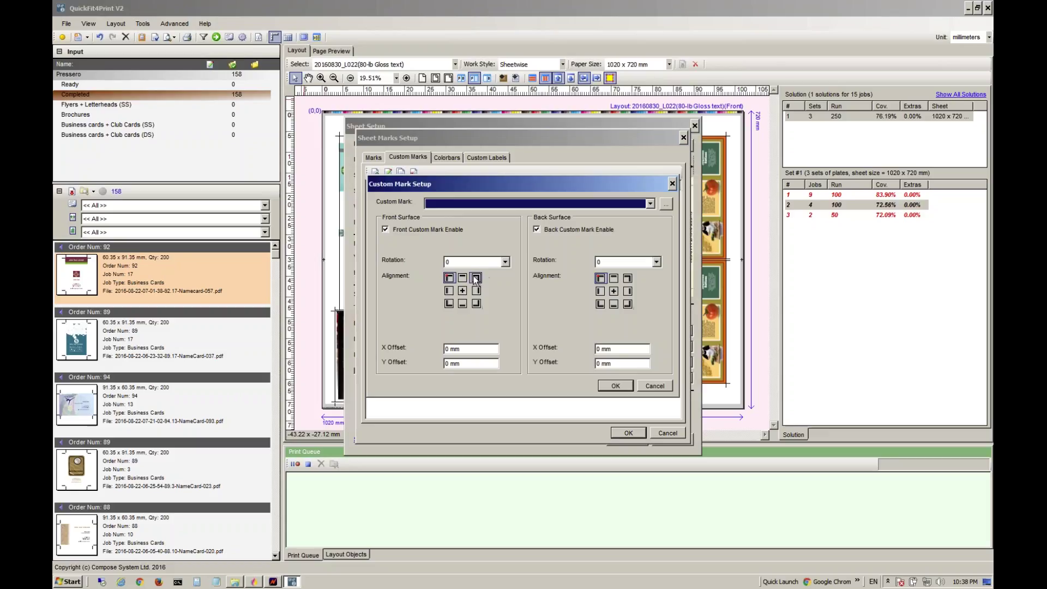
click(450, 304)
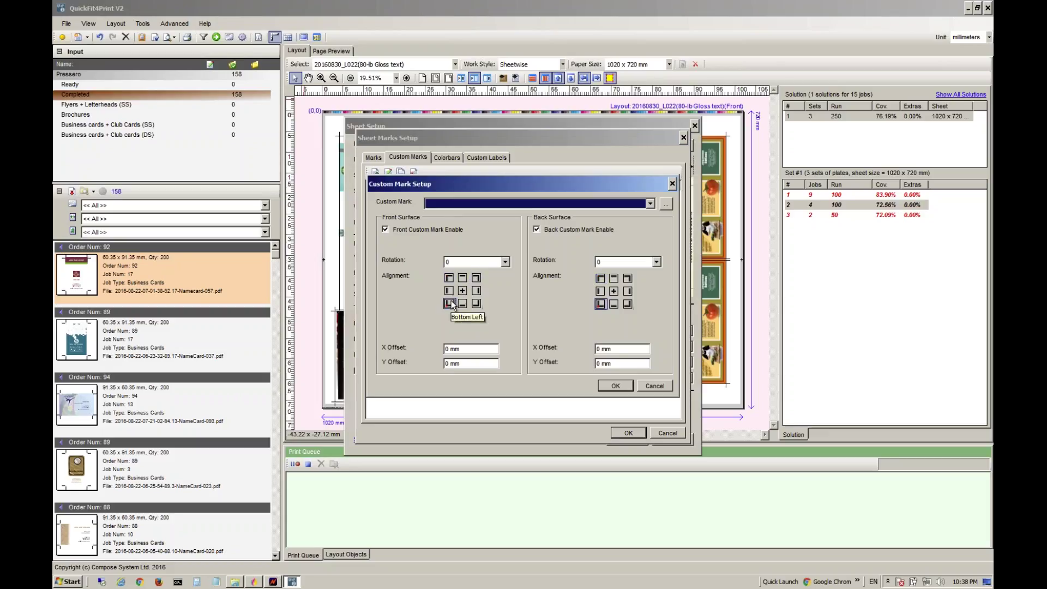
click(472, 306)
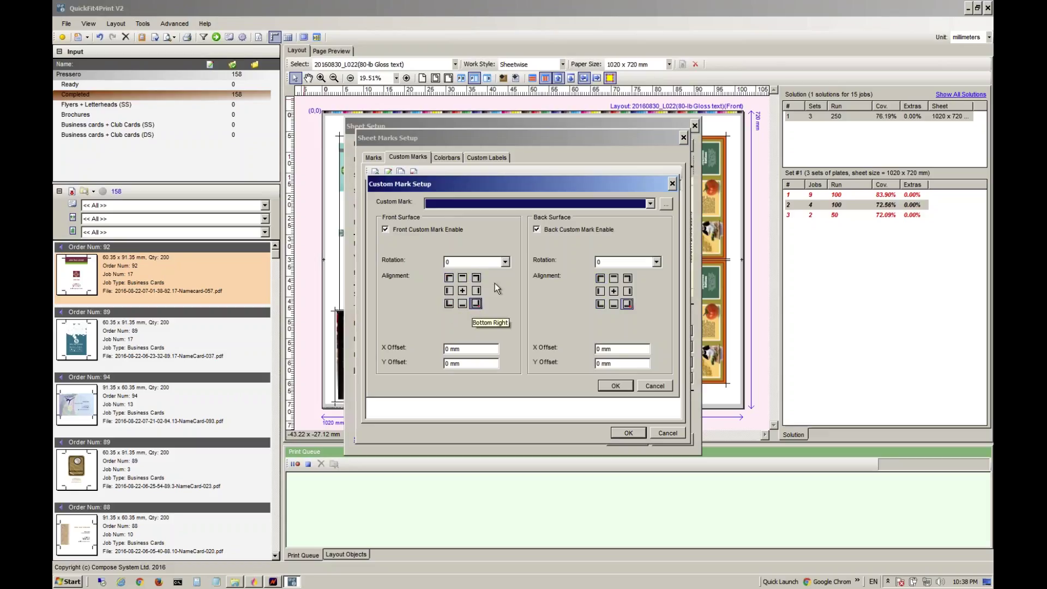
drag(474, 348, 432, 349)
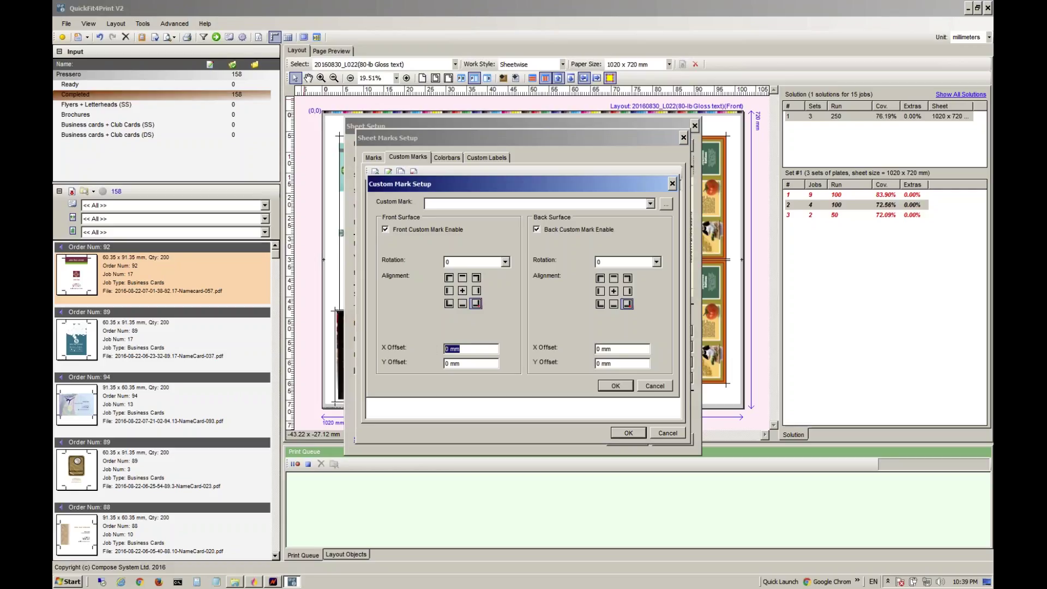
text(10)
key(Tab)
text(20)
key(Tab)
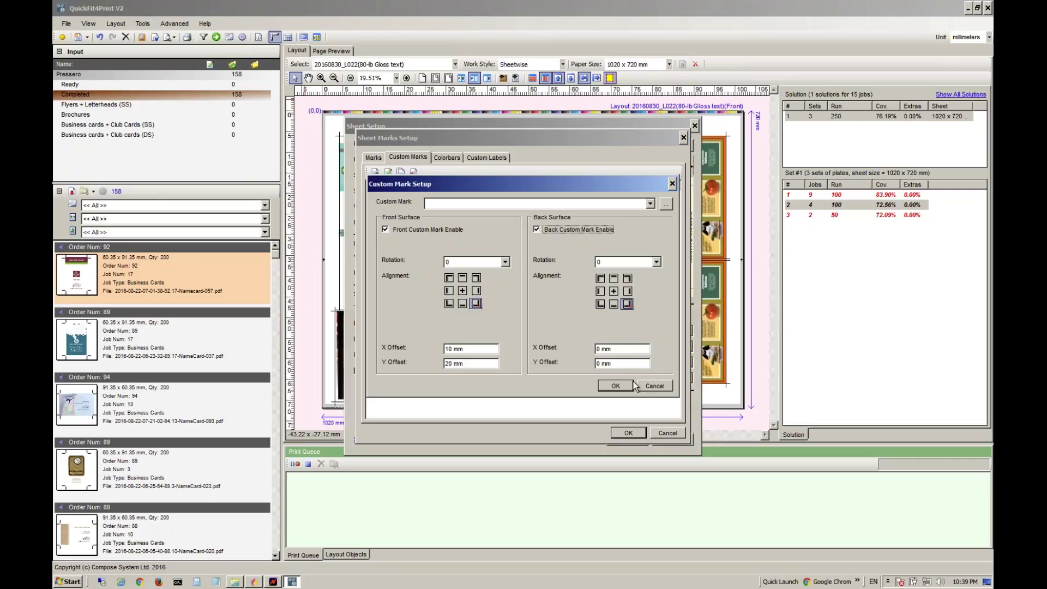
click(651, 385)
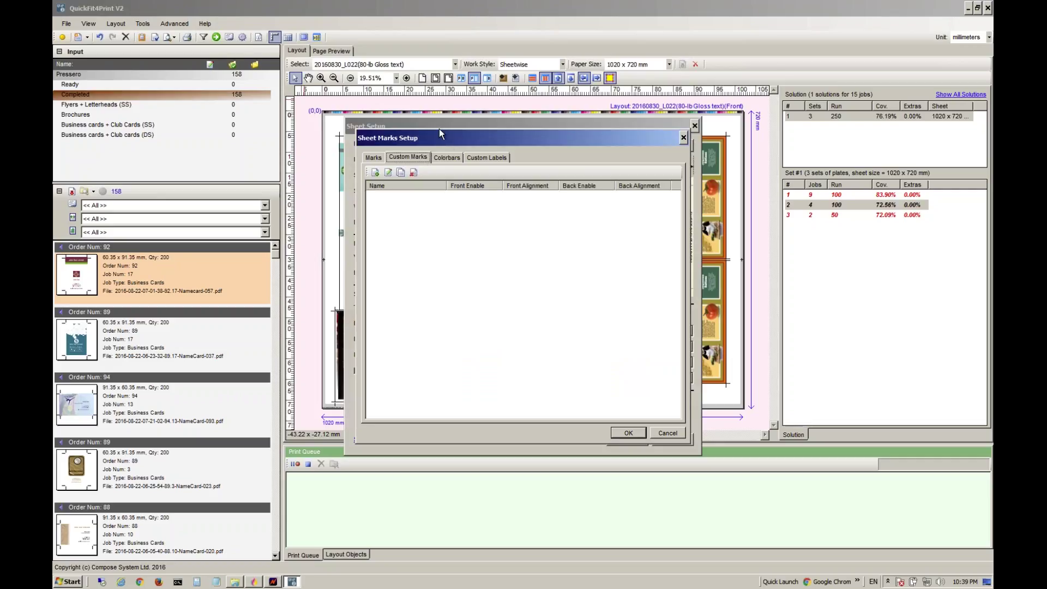
Step: Try a sheet colorbar with a front-surface gap from edges of 1 mm, and discard it
click(448, 157)
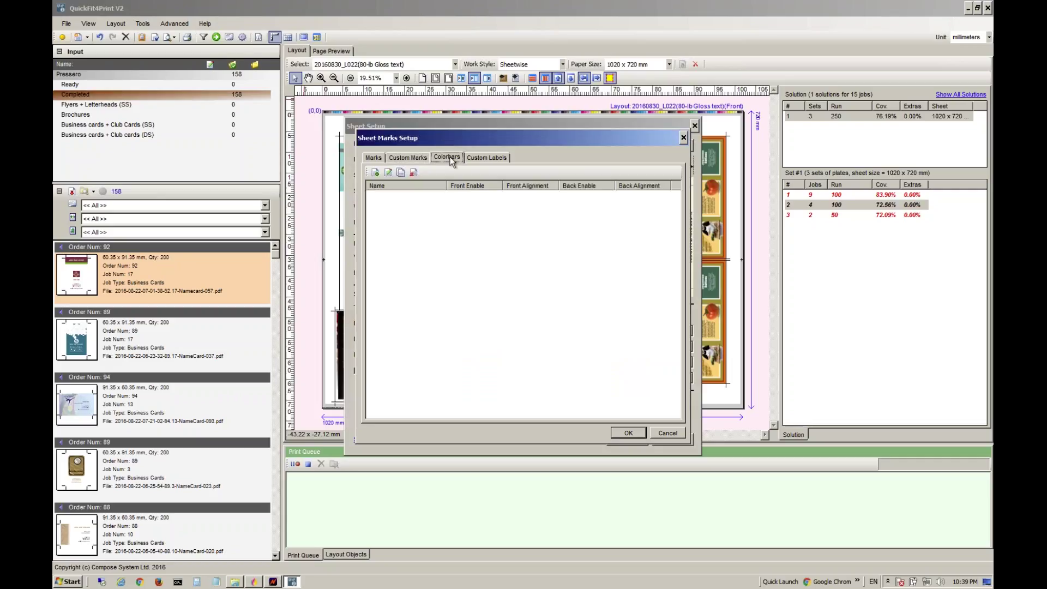
click(375, 173)
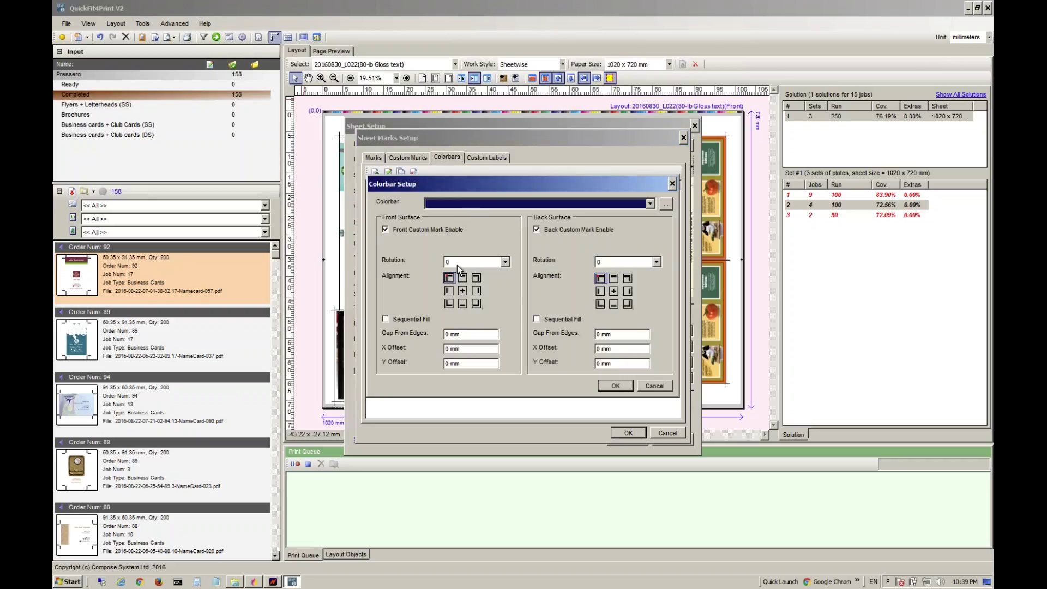
click(449, 303)
drag(462, 333, 445, 335)
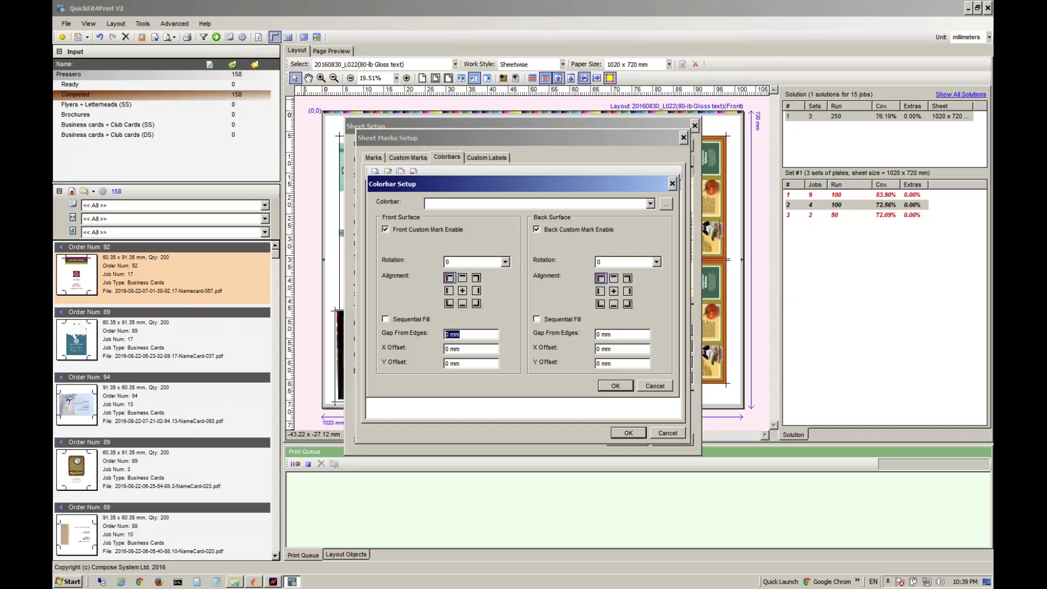
text(1mm)
key(Tab)
click(659, 385)
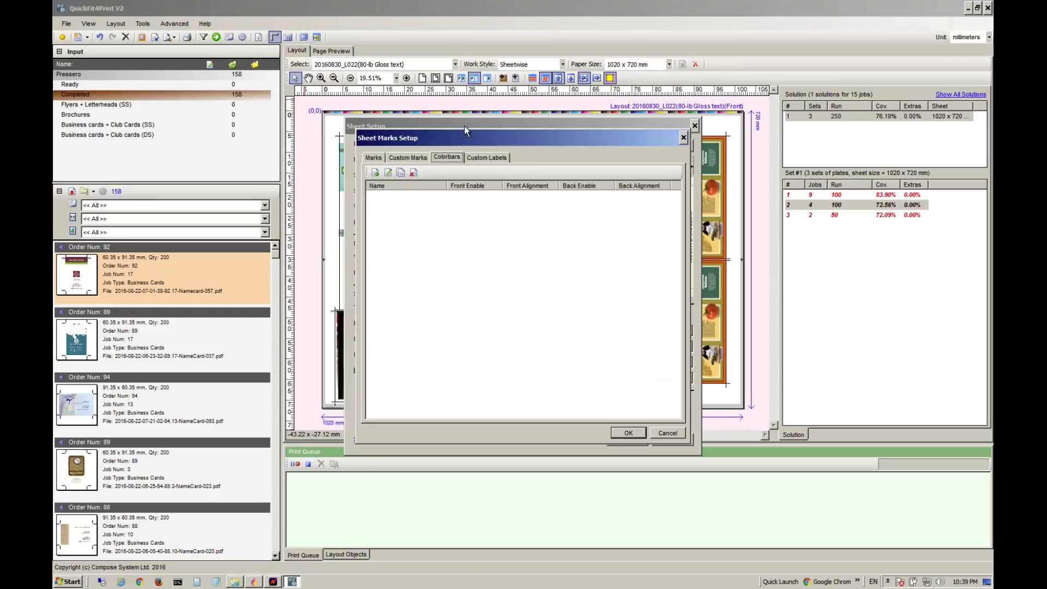
Step: Examine the definition of the Standard custom label, and leave the sheet marks setup without saving
click(486, 157)
click(375, 172)
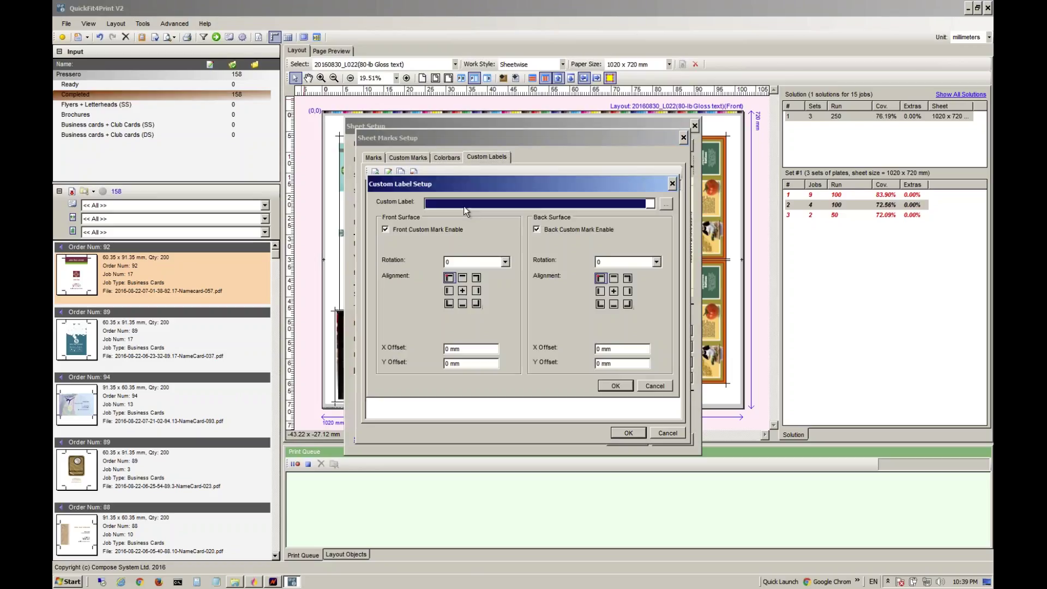
click(667, 203)
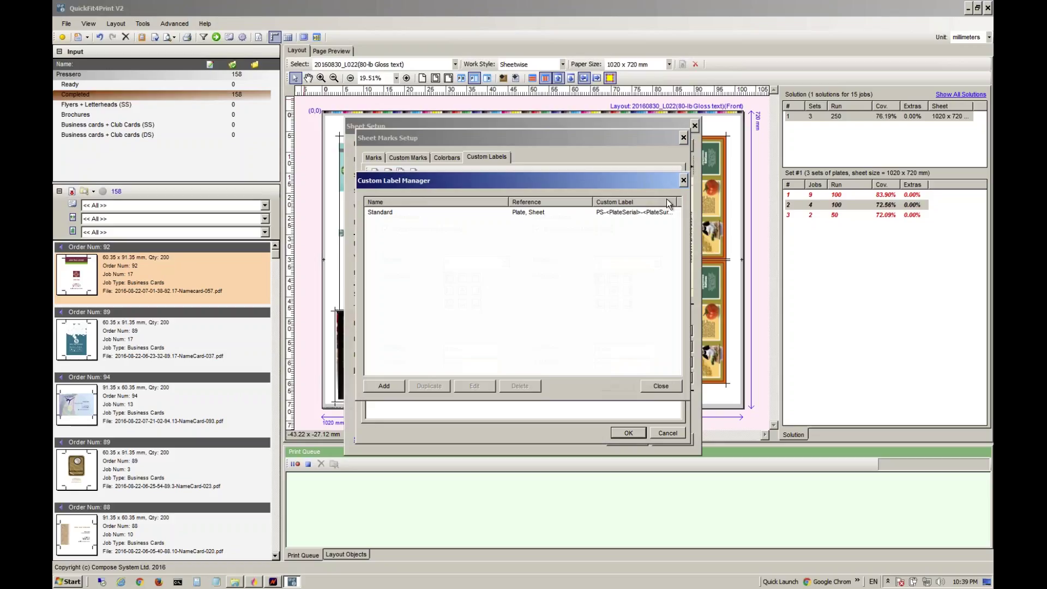
click(540, 211)
double_click(538, 211)
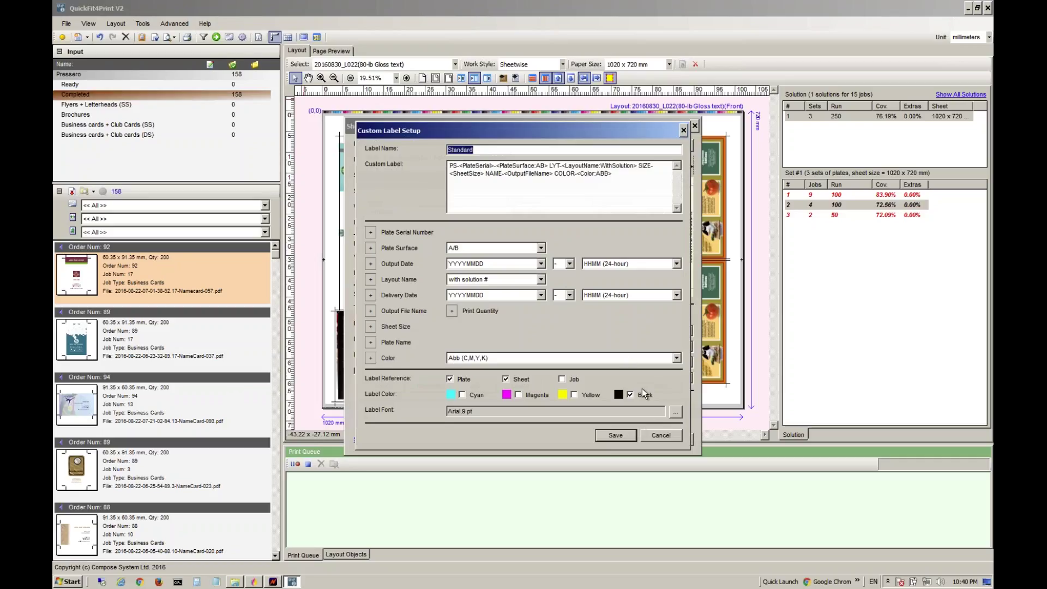
click(661, 435)
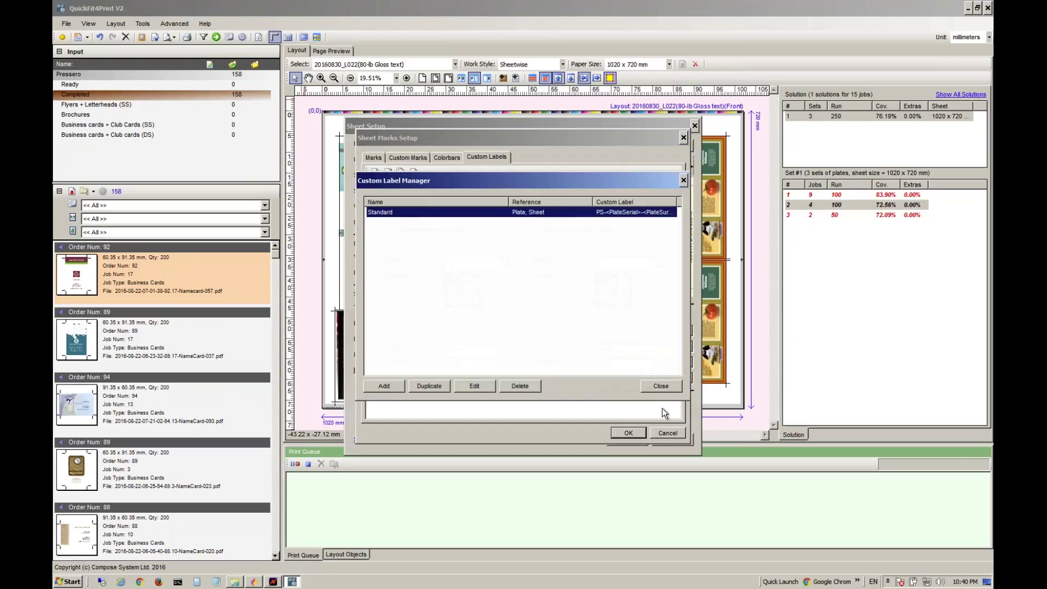
click(663, 385)
click(656, 386)
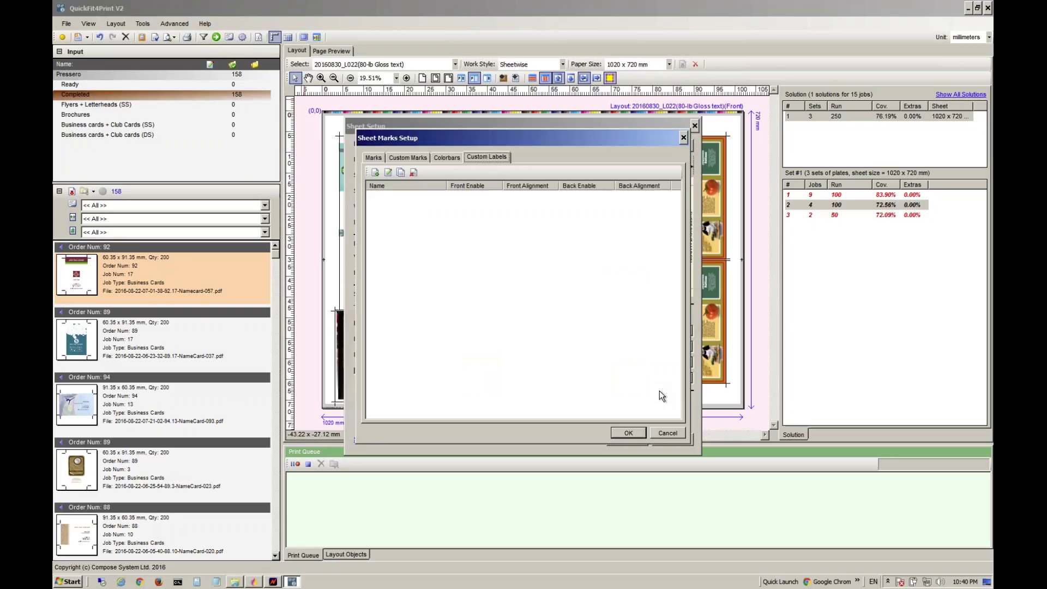
click(666, 431)
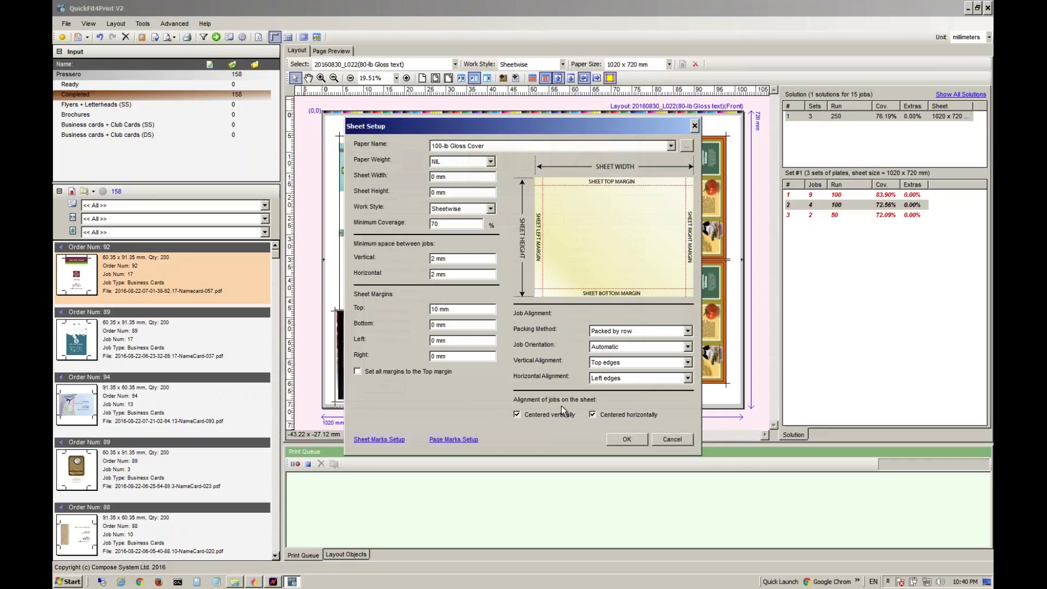
Step: Try the Packed by column method with Automatic job orientation, and leave the sheet setup and Paper Manager without saving
click(624, 330)
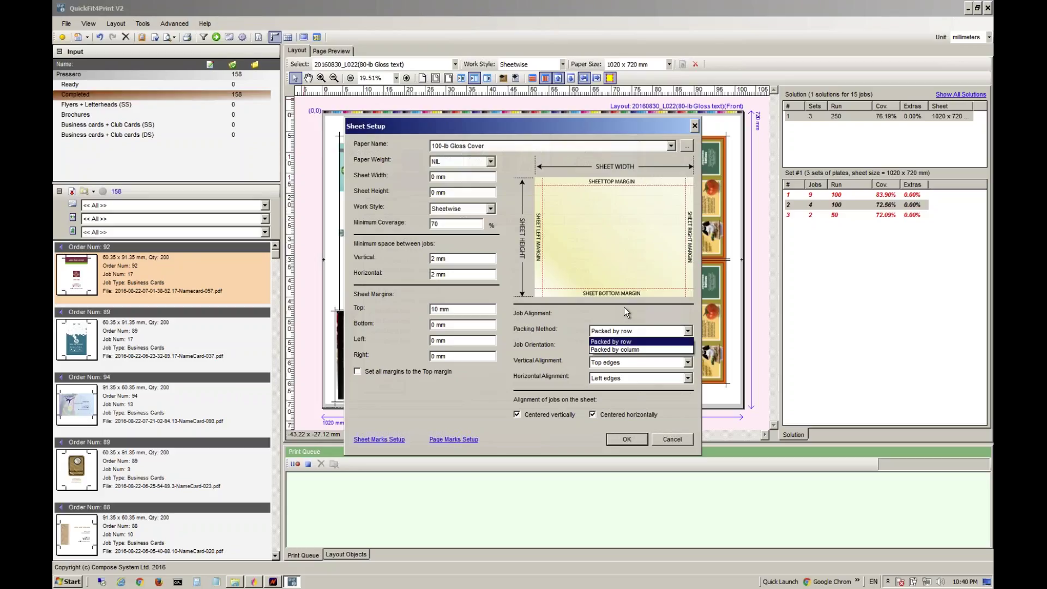
click(626, 349)
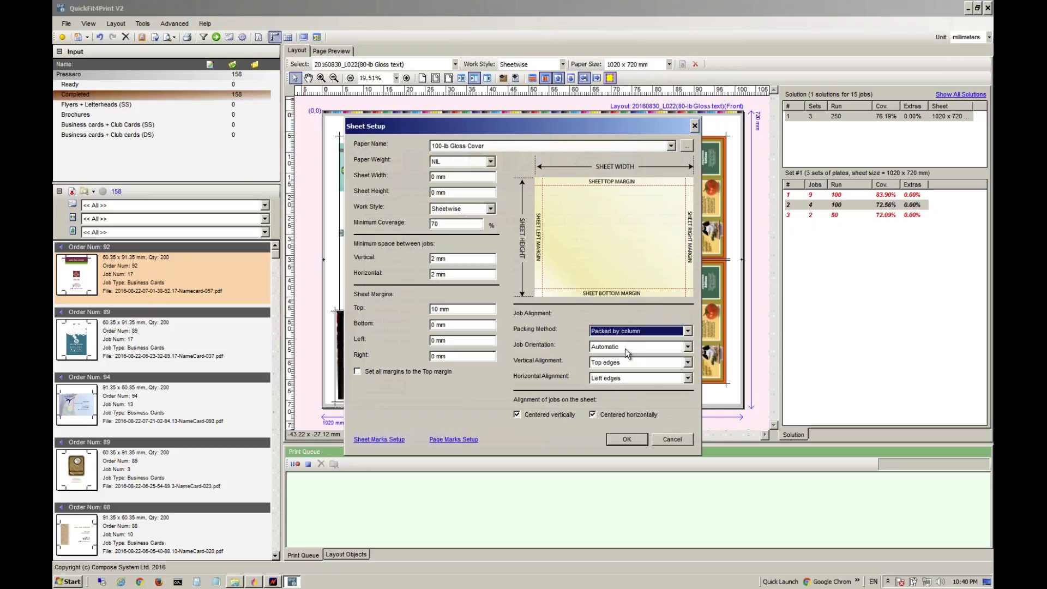
click(612, 348)
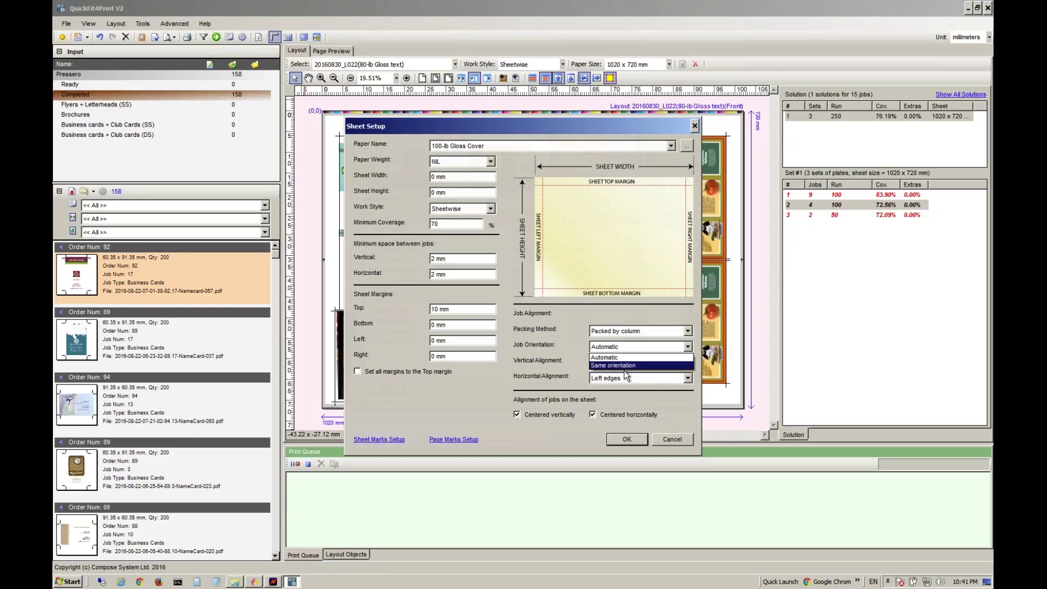
click(578, 345)
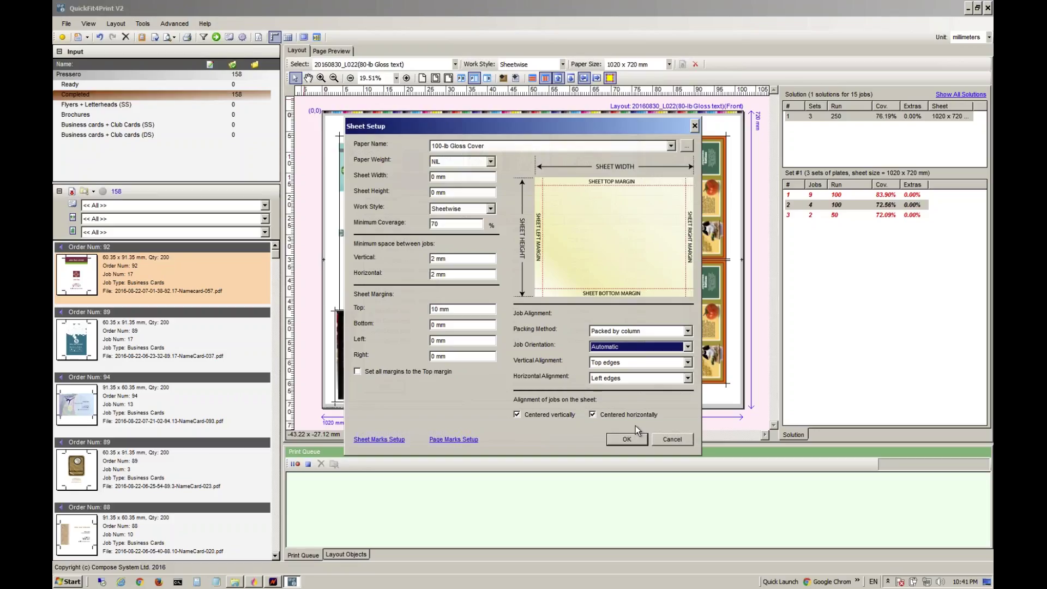
click(670, 437)
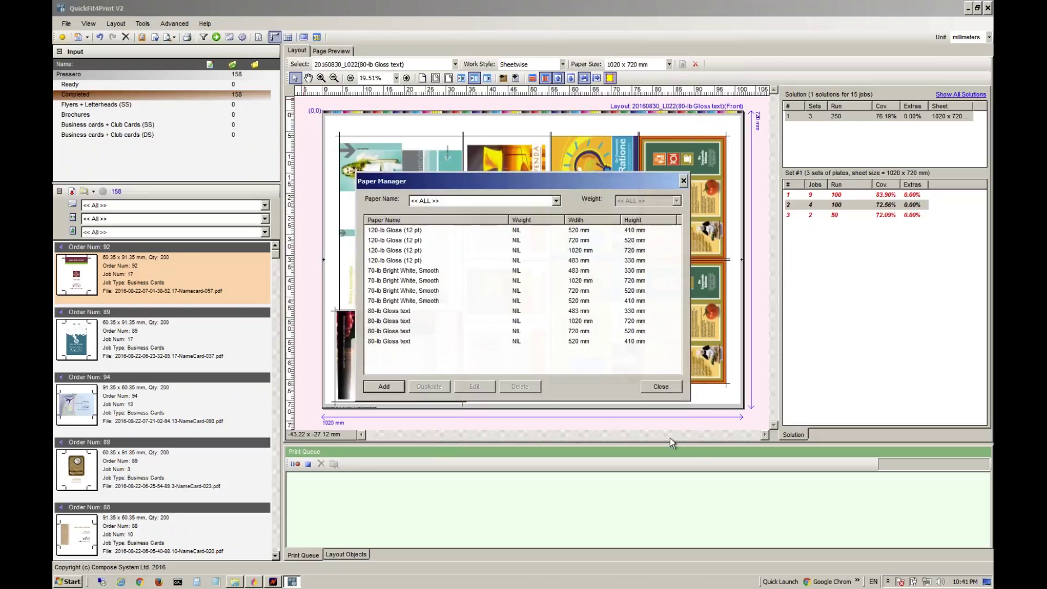
click(662, 386)
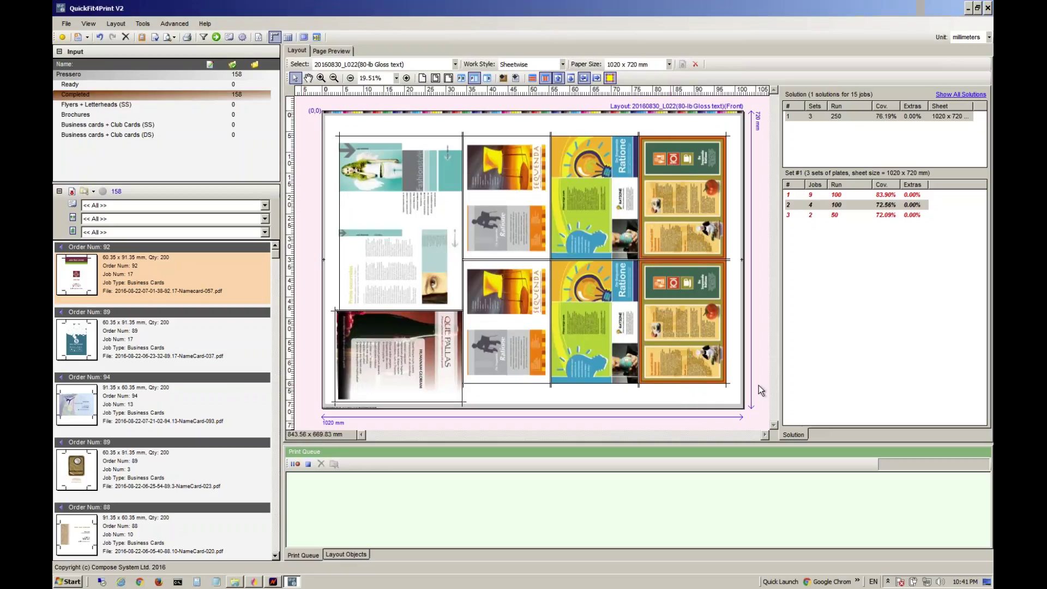